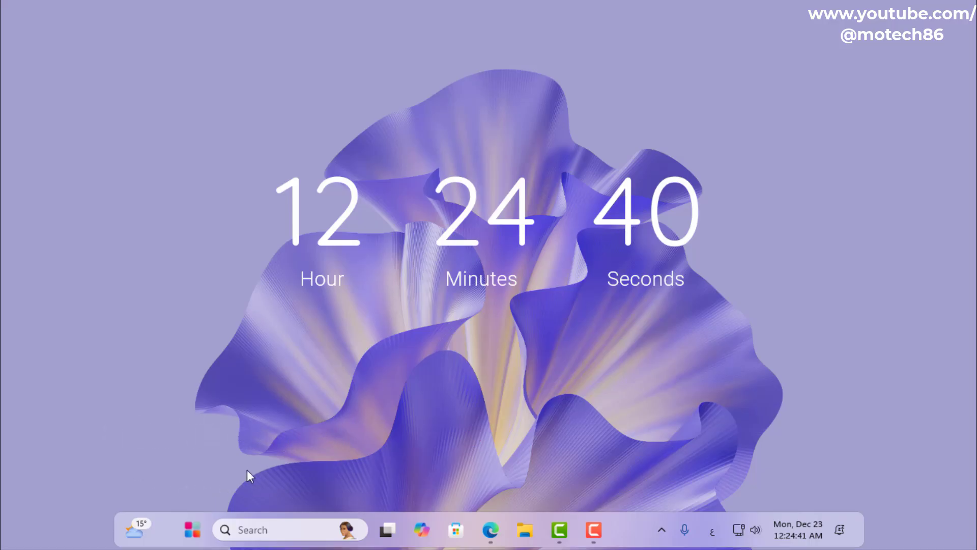
Preview the light-themed Start menu, including its full app list and power options.
click(192, 530)
click(634, 103)
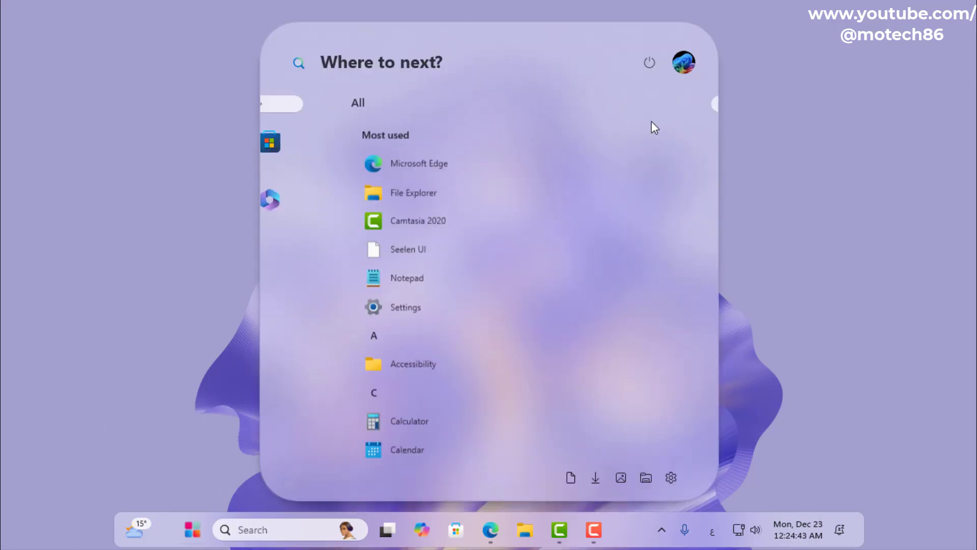
click(671, 103)
click(649, 62)
click(558, 81)
key(Escape)
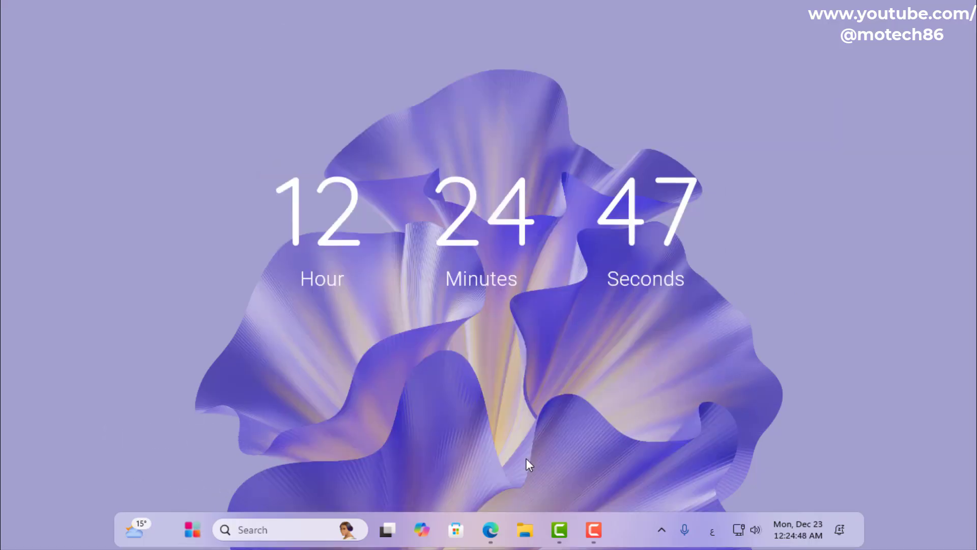
Preview the light-themed notification centre, quick settings and File Explorer jump list.
click(799, 532)
click(802, 535)
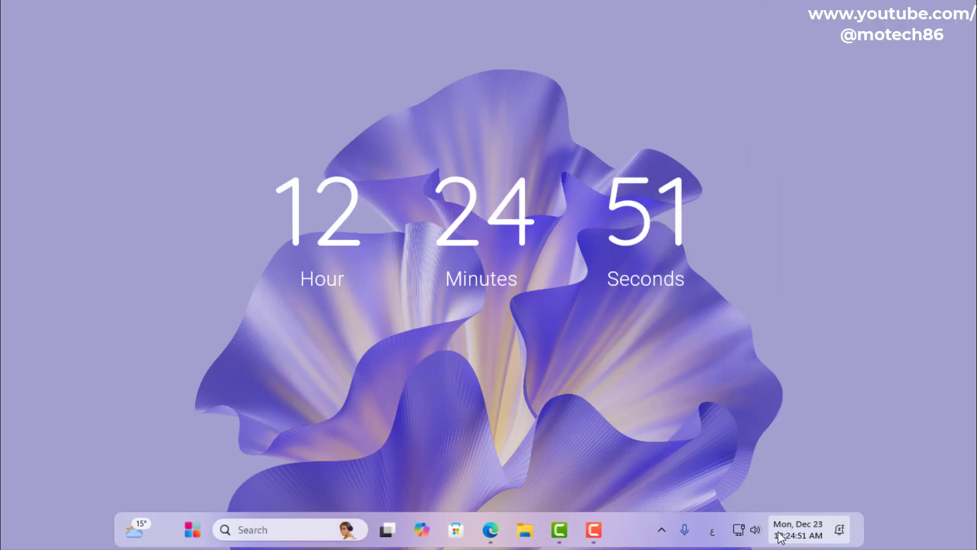
click(746, 529)
click(743, 528)
right_click(532, 540)
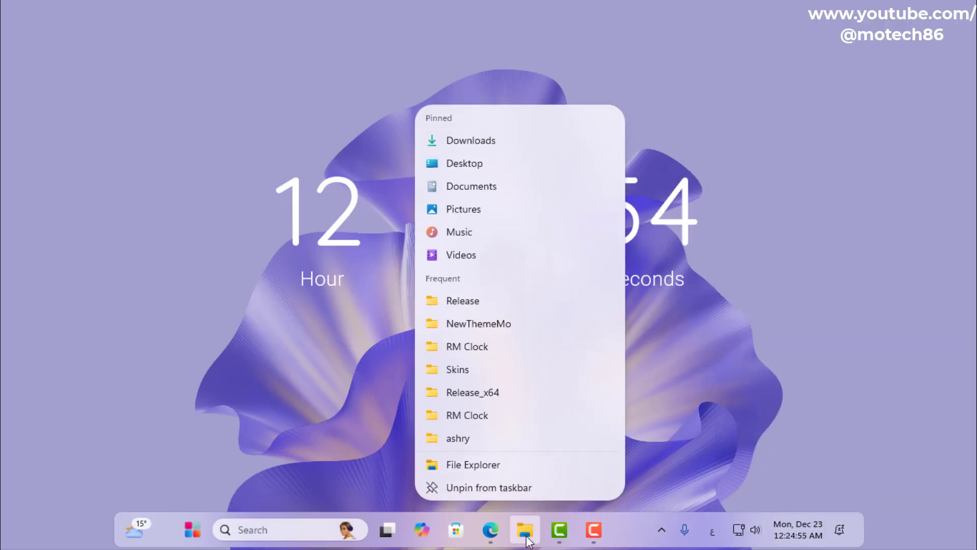
click(685, 477)
click(525, 530)
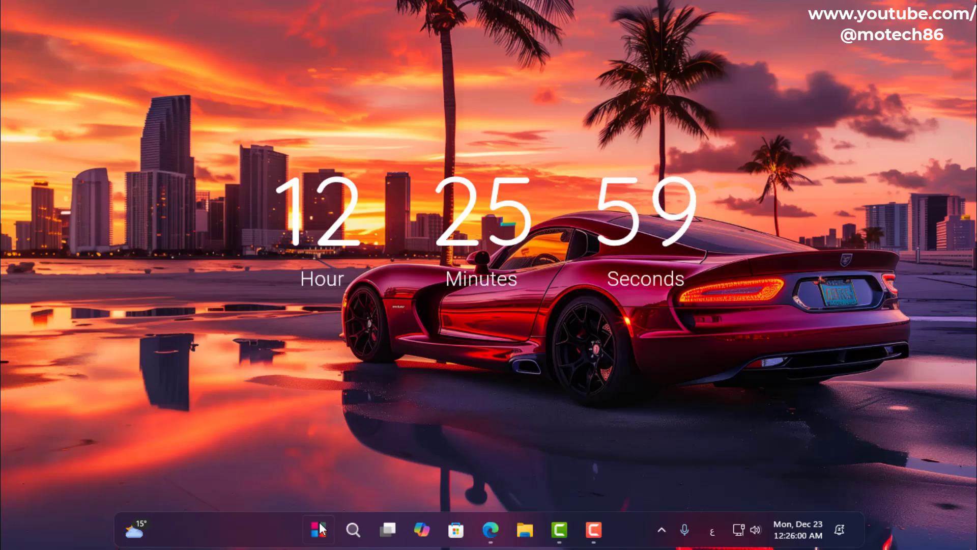
Preview the Start menu's app list and power options over the red sports car wallpaper.
key(super)
click(662, 101)
click(650, 62)
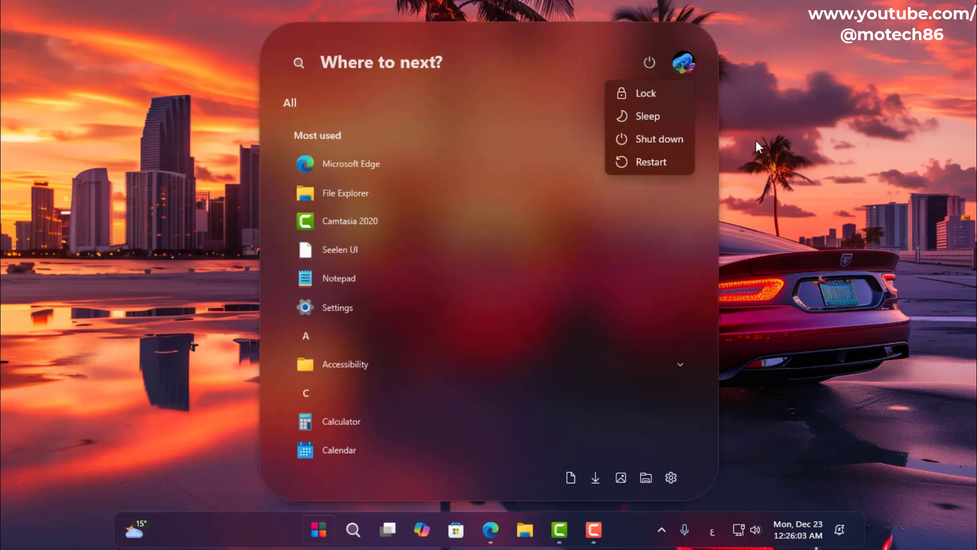
click(756, 141)
click(525, 530)
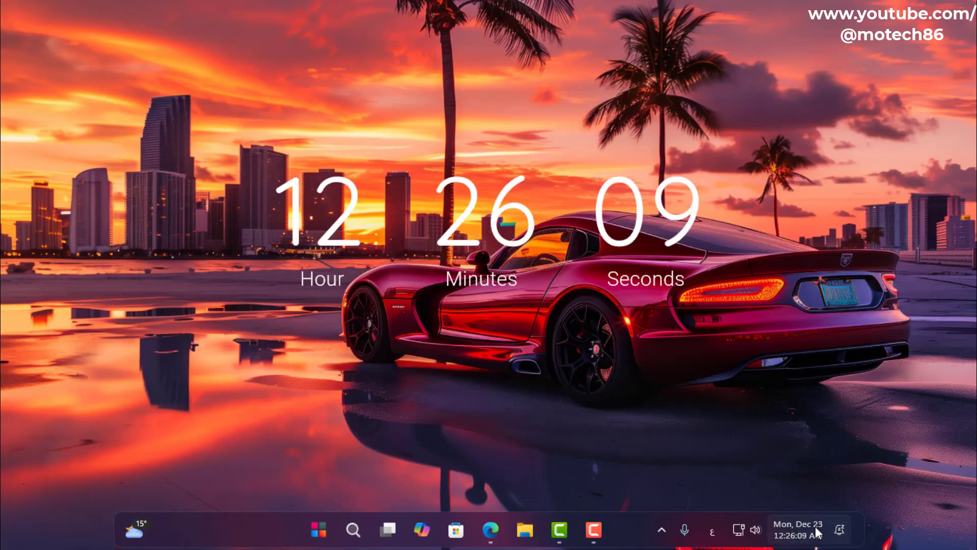
Preview the dark-themed notification centre, quick settings and File Explorer jump list.
click(814, 531)
click(747, 530)
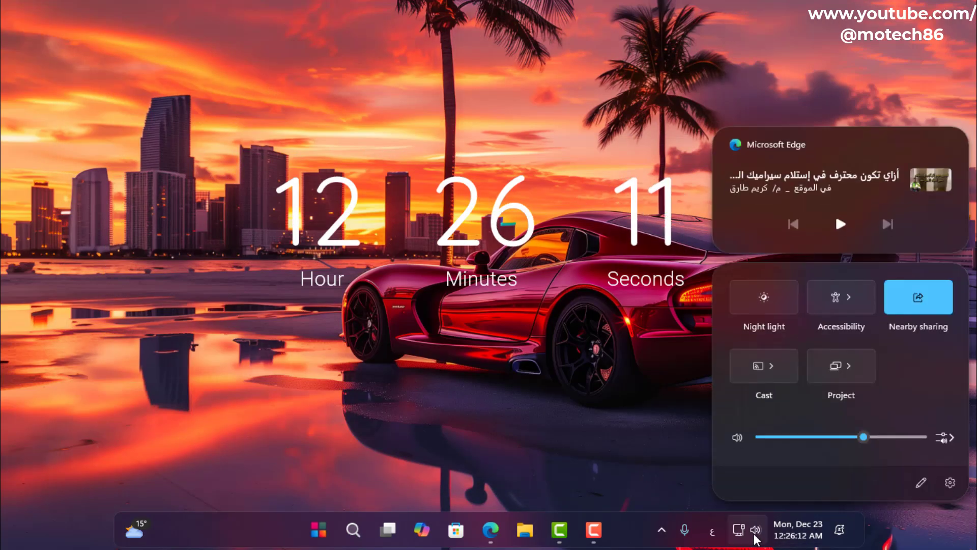
right_click(526, 530)
click(316, 432)
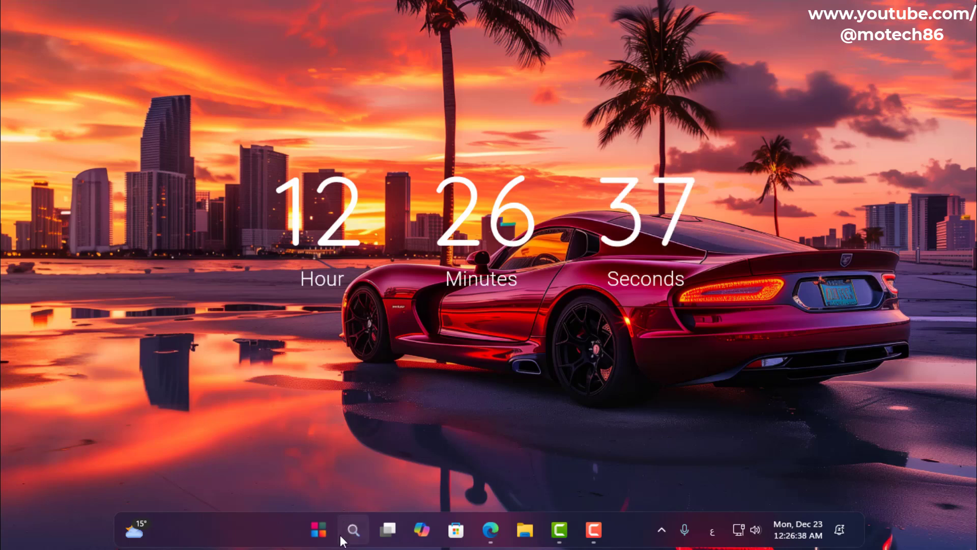
Preview the dark-themed search panel and return to the Start menu.
click(350, 530)
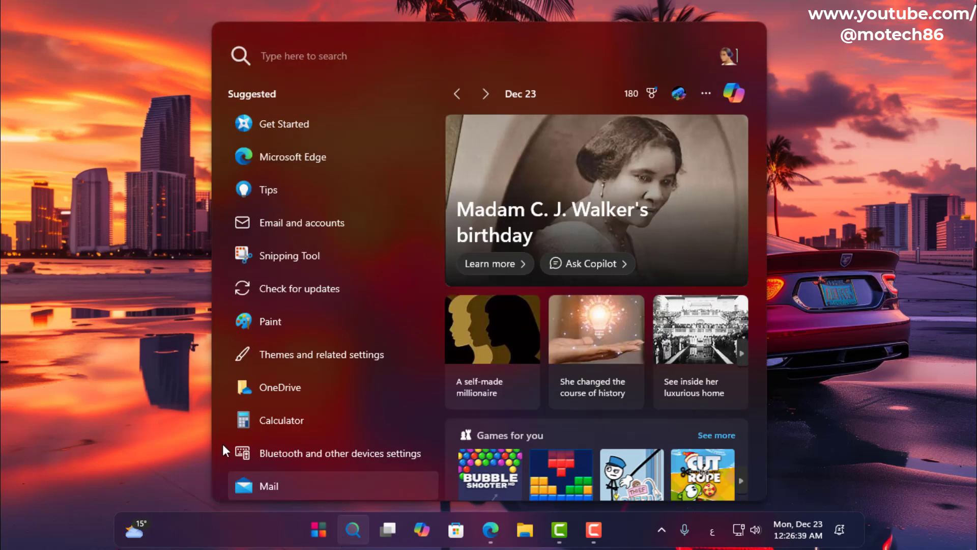
key(Escape)
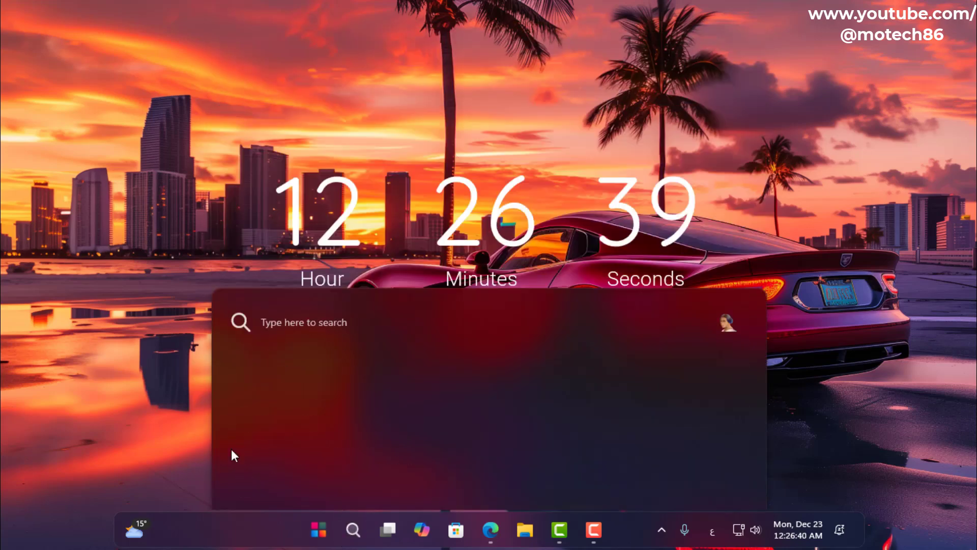
click(315, 533)
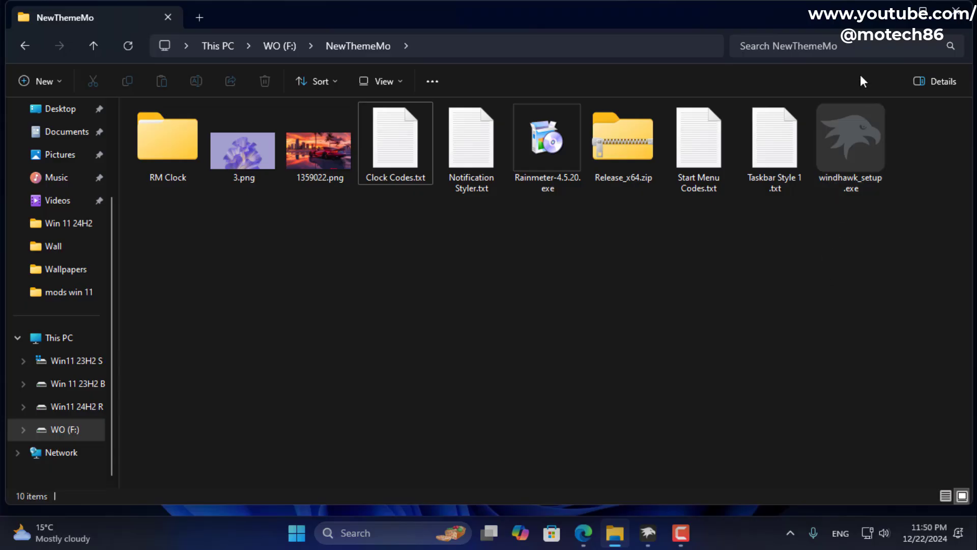
Switch to Windhawk and install the Windows 11 Start Menu Styler mod, accepting the risk.
click(889, 12)
click(648, 530)
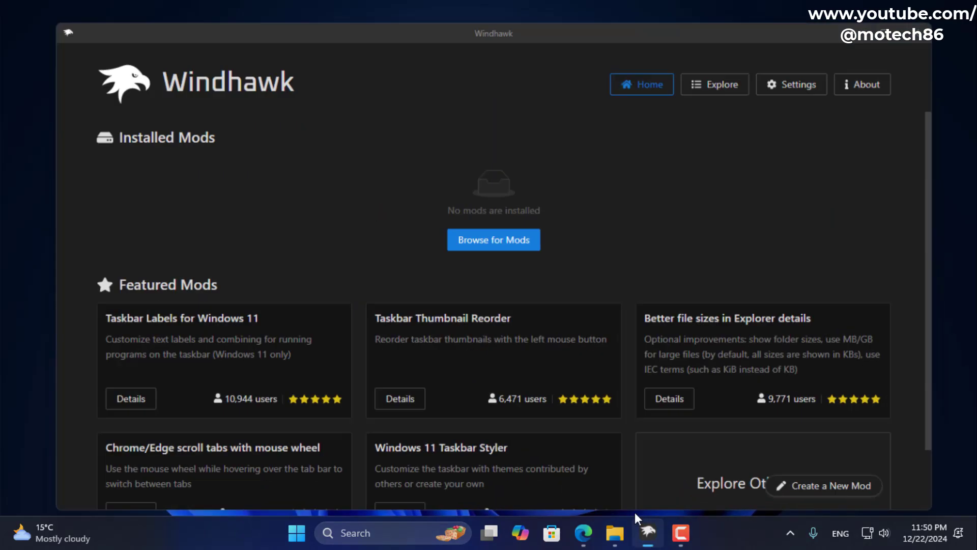
click(719, 64)
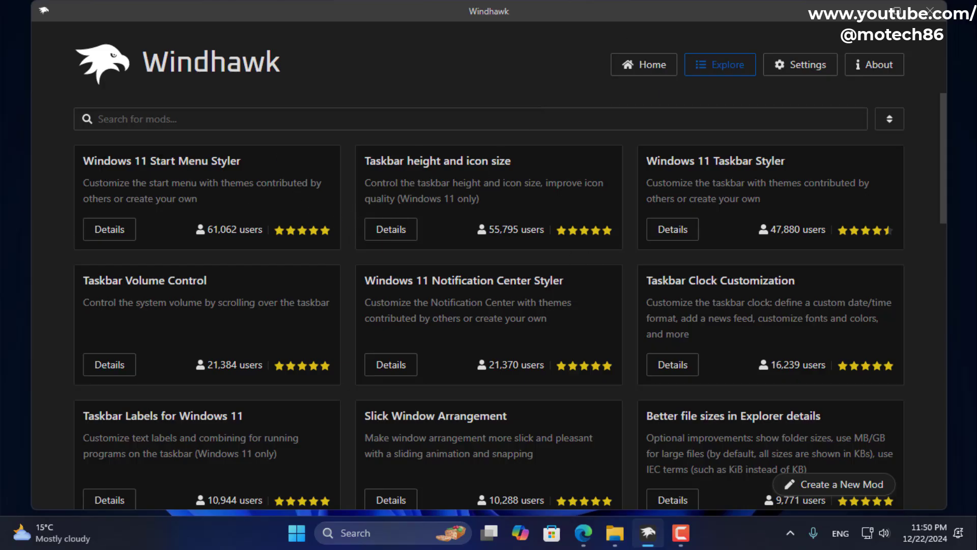
click(117, 234)
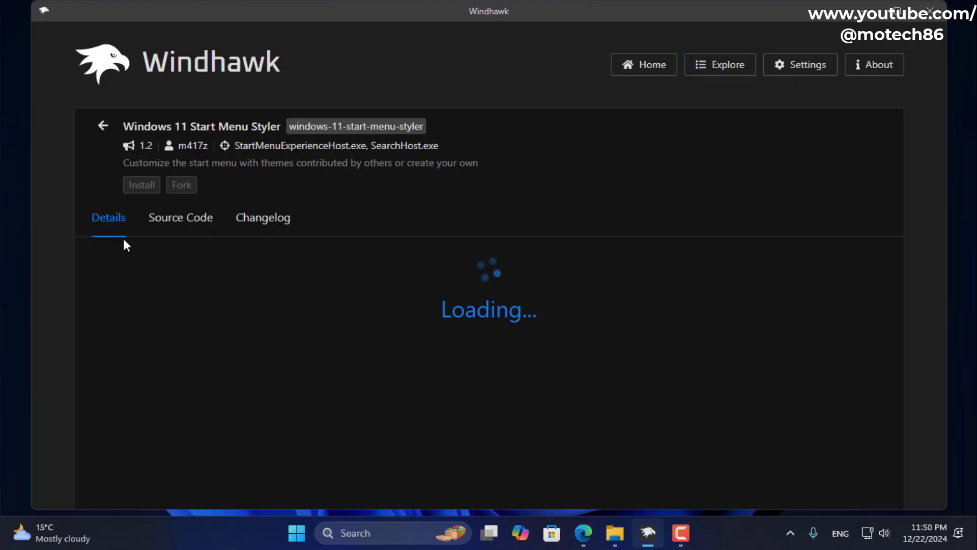
click(142, 186)
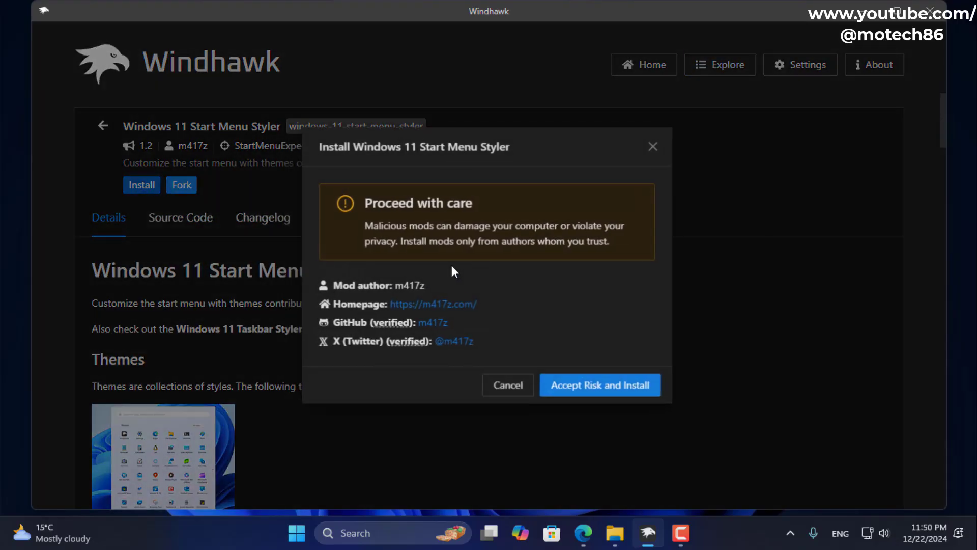
click(625, 388)
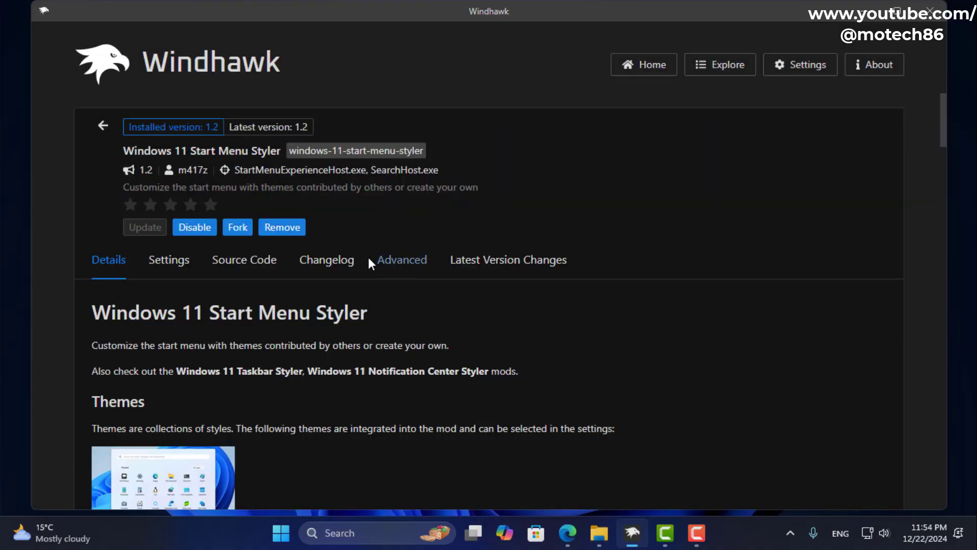
Open Start Menu Codes.txt from the NewThemeMo folder in File Explorer and copy its entire contents.
click(599, 533)
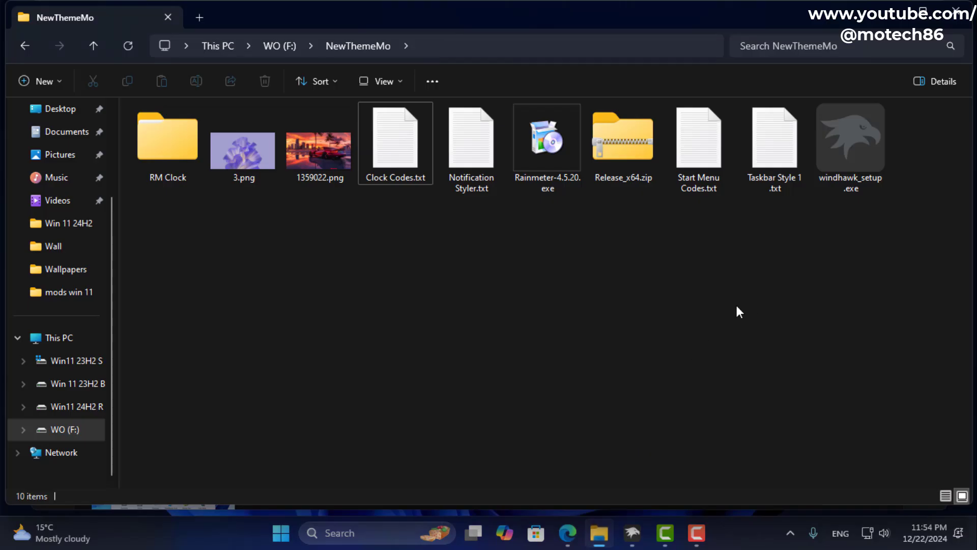
drag(790, 273, 422, 122)
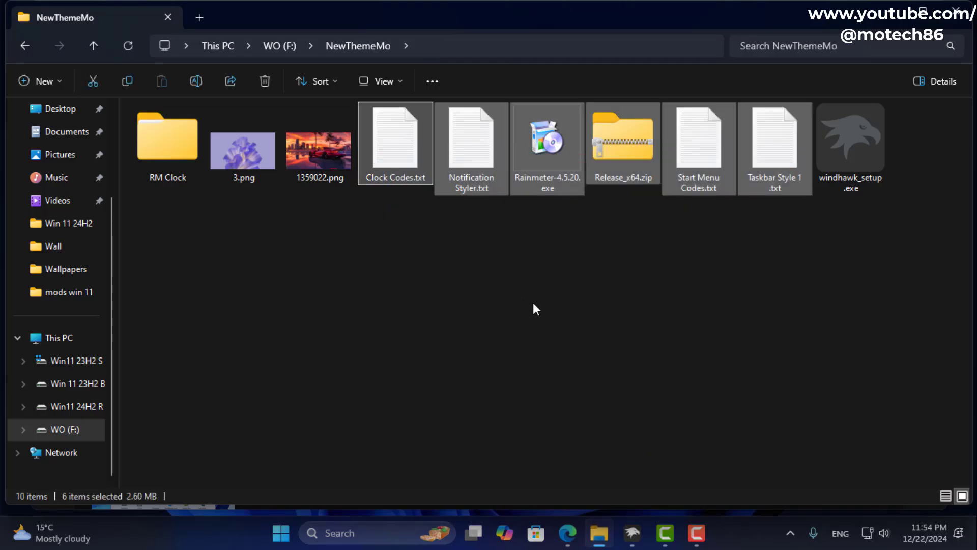
click(499, 299)
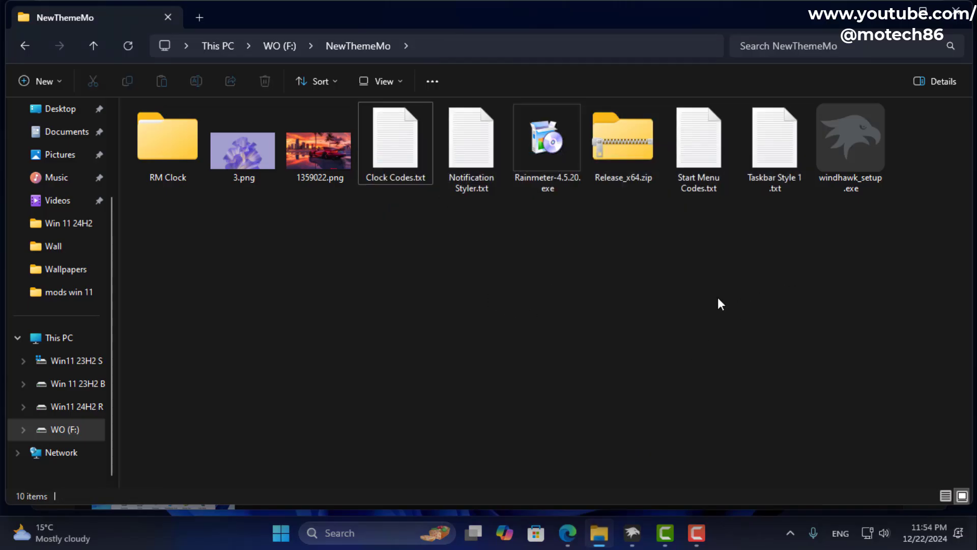
double_click(703, 164)
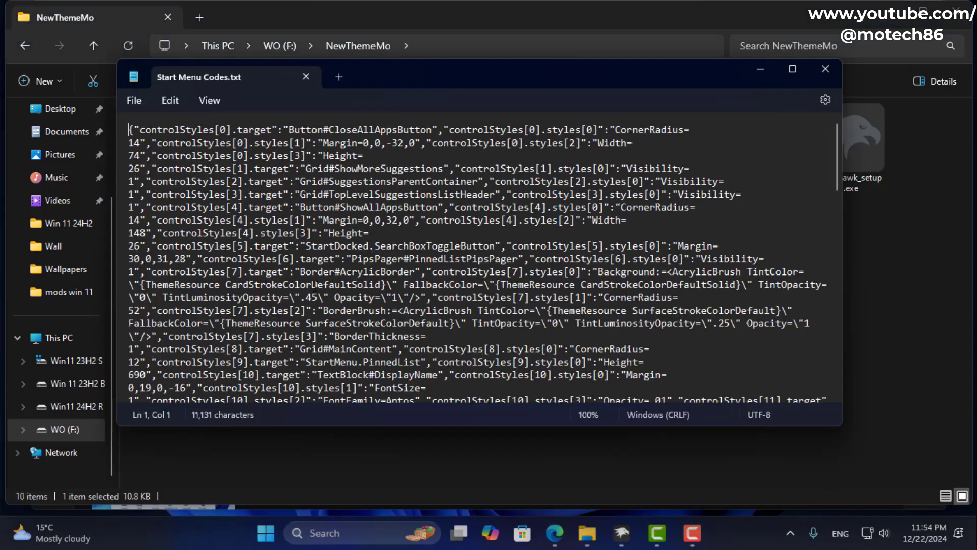
click(323, 289)
key(ctrl+a)
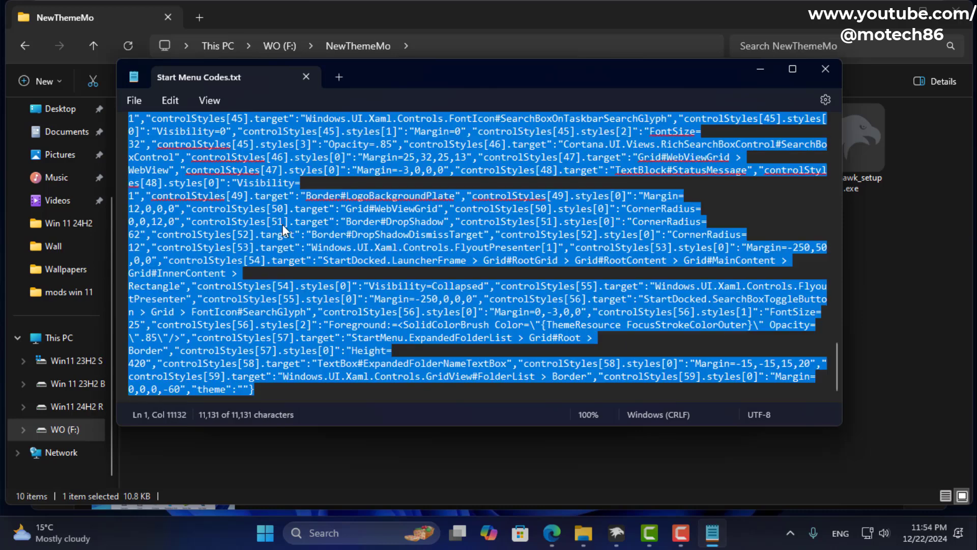
right_click(283, 225)
click(331, 305)
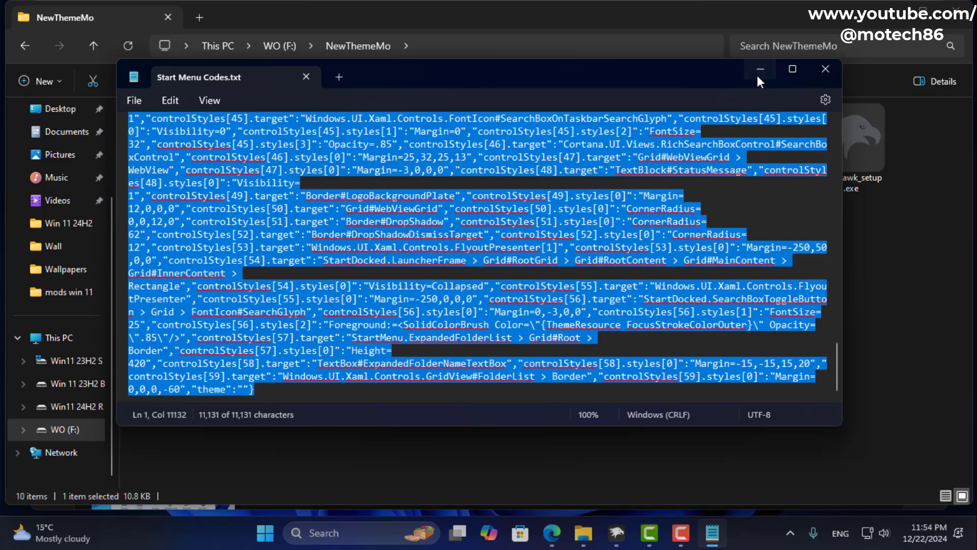
click(760, 69)
Return to Windhawk and replace the Start Menu Styler's exportable mod settings text with the copied Start menu code.
click(893, 11)
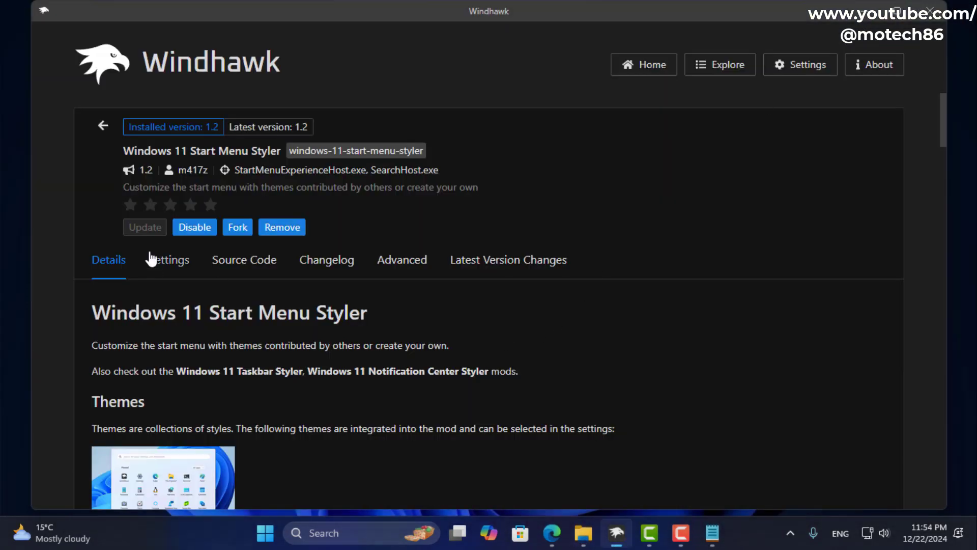
click(396, 252)
scroll(323, 239, down, 4)
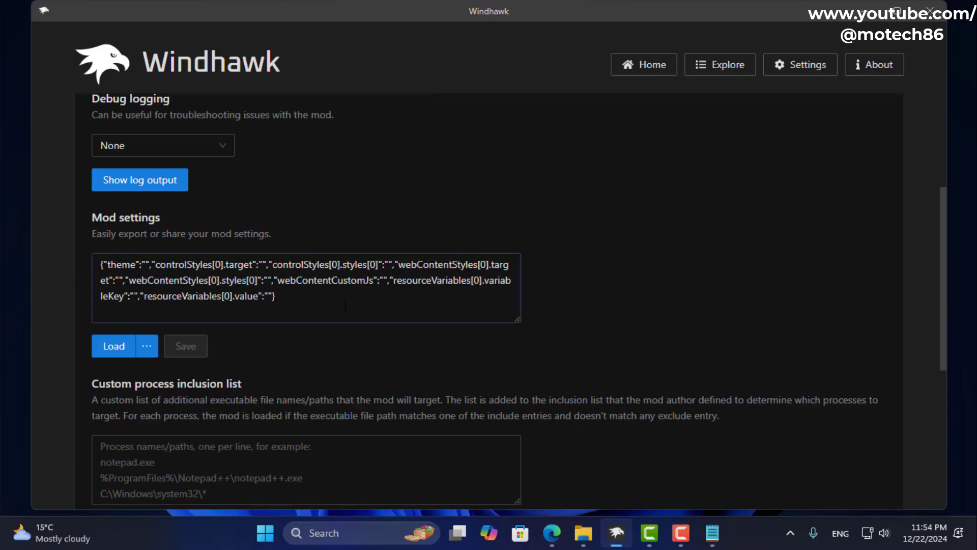
drag(276, 296, 48, 261)
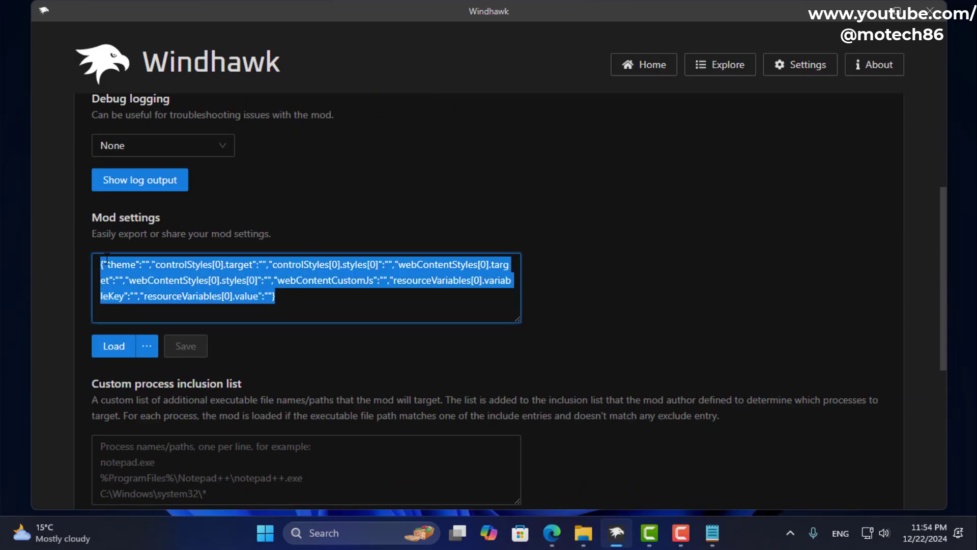
key(Delete)
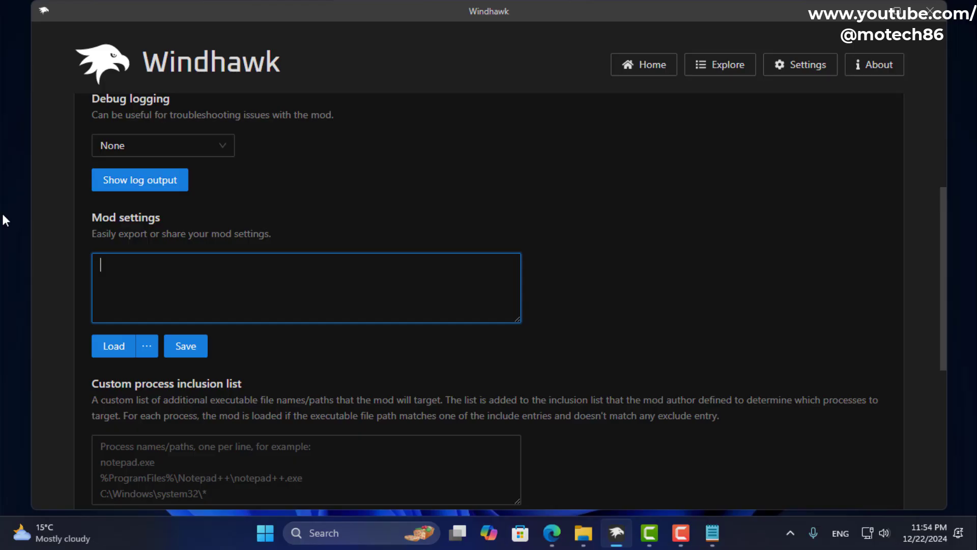
key(ctrl+v)
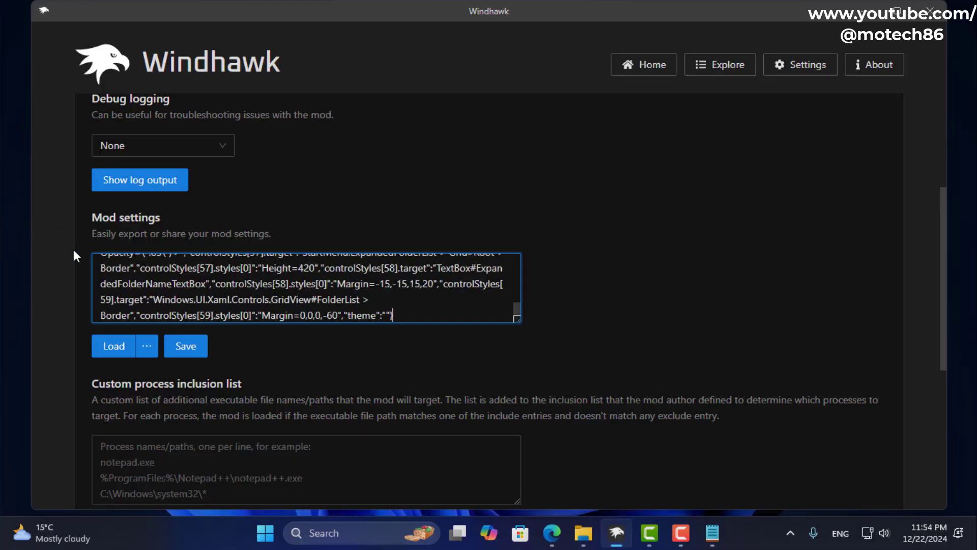
Add searchhost.exe to the mod's custom process inclusion list, and save both the list and the mod settings.
scroll(86, 249, down, 6)
scroll(92, 271, up, 3)
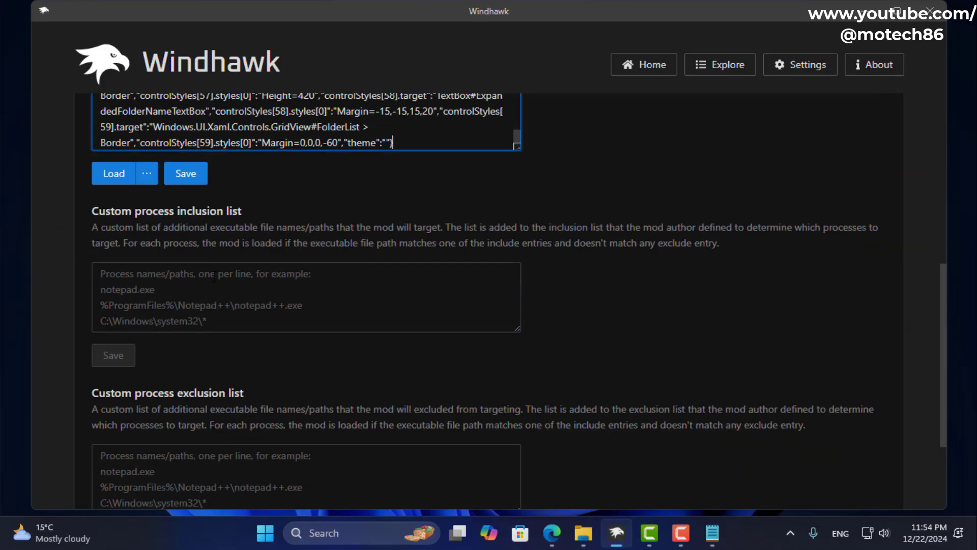
click(202, 297)
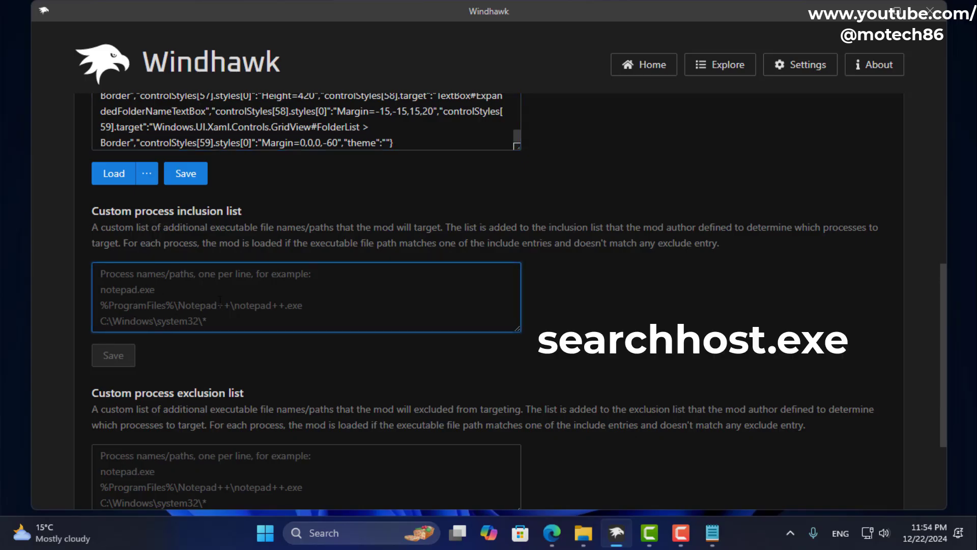
text(searchhost.exe)
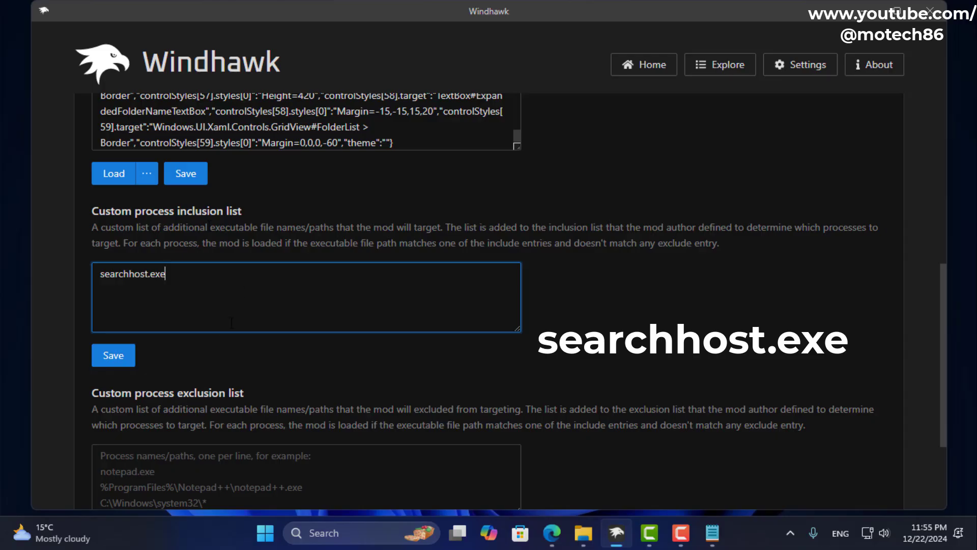
click(118, 359)
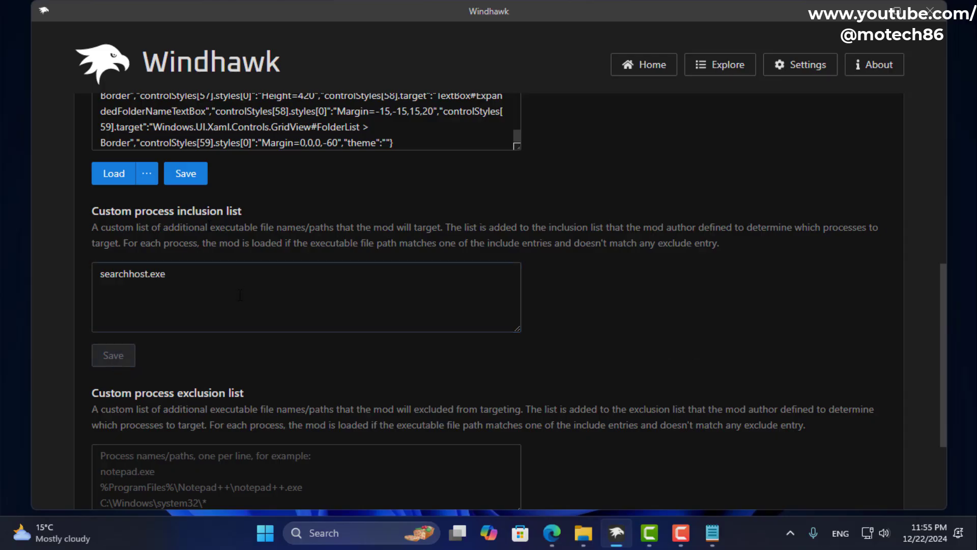
click(185, 173)
scroll(195, 186, up, 3)
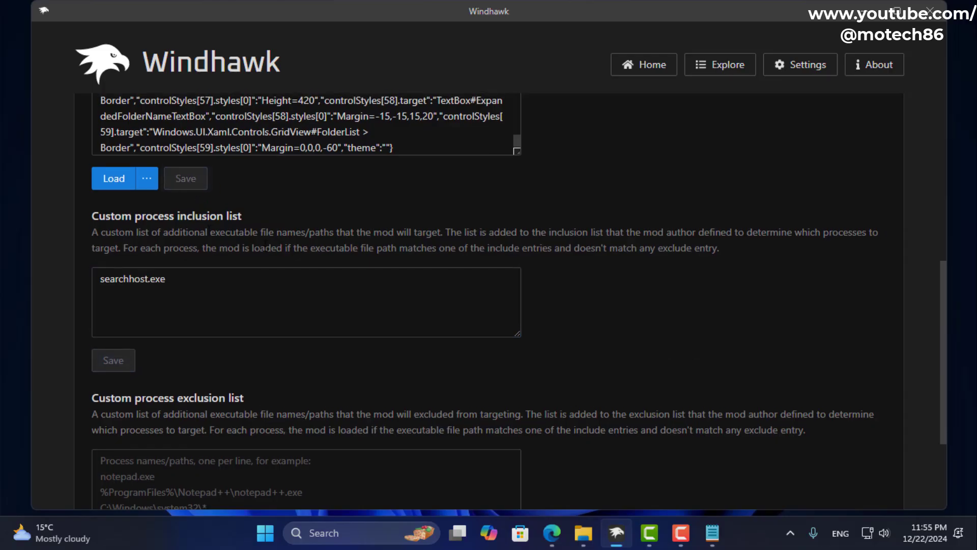
Minimize Windhawk and open the Start menu to check the applied style.
click(865, 10)
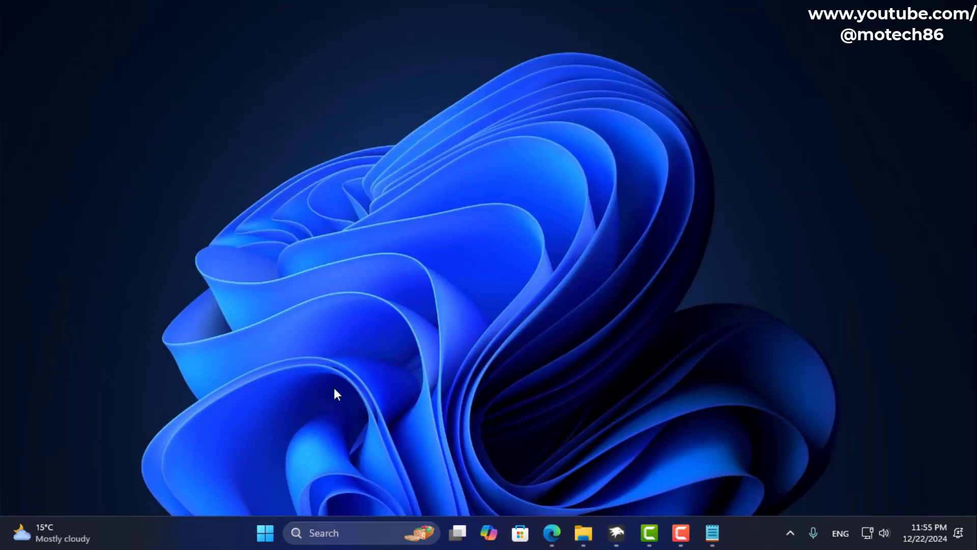
click(275, 530)
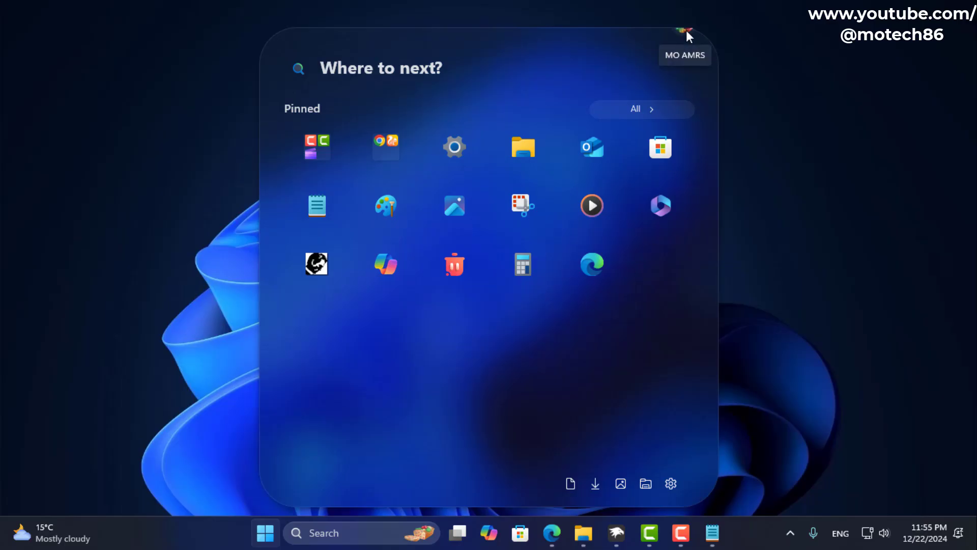
Return to Windhawk, edit the second Margin value of the StartDocked.UserTileView target in the Start Menu Styler settings, and save.
click(791, 146)
click(616, 533)
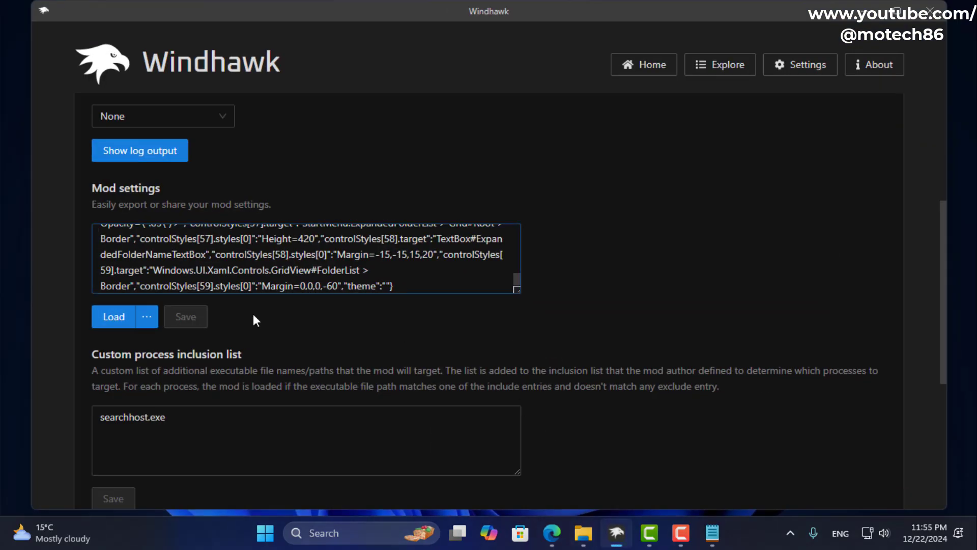
scroll(250, 314, up, 3)
click(164, 160)
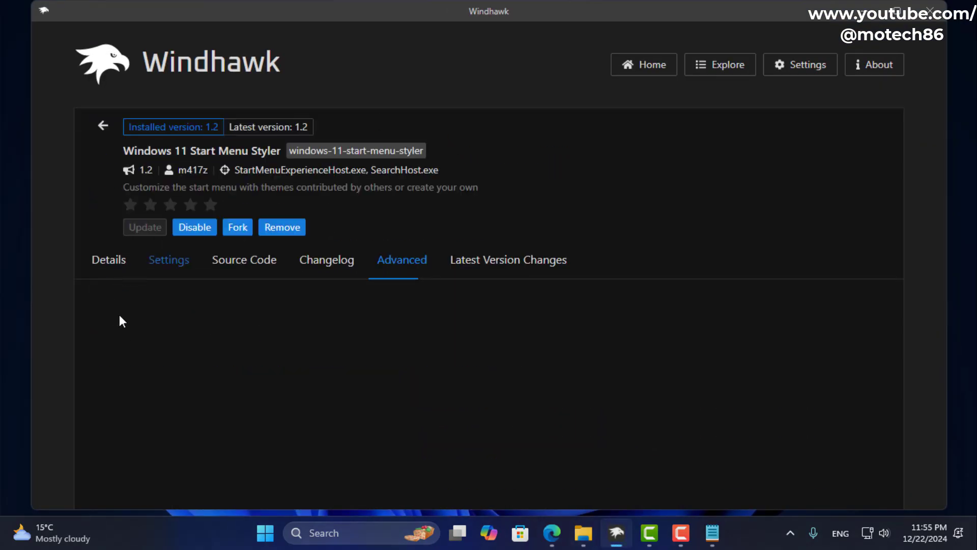
scroll(246, 267, down, 15)
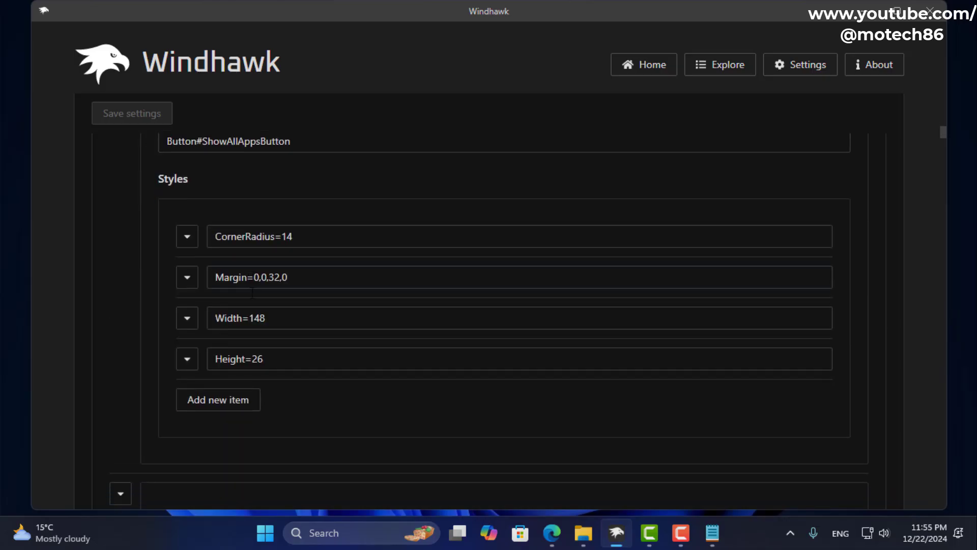
scroll(252, 293, down, 15)
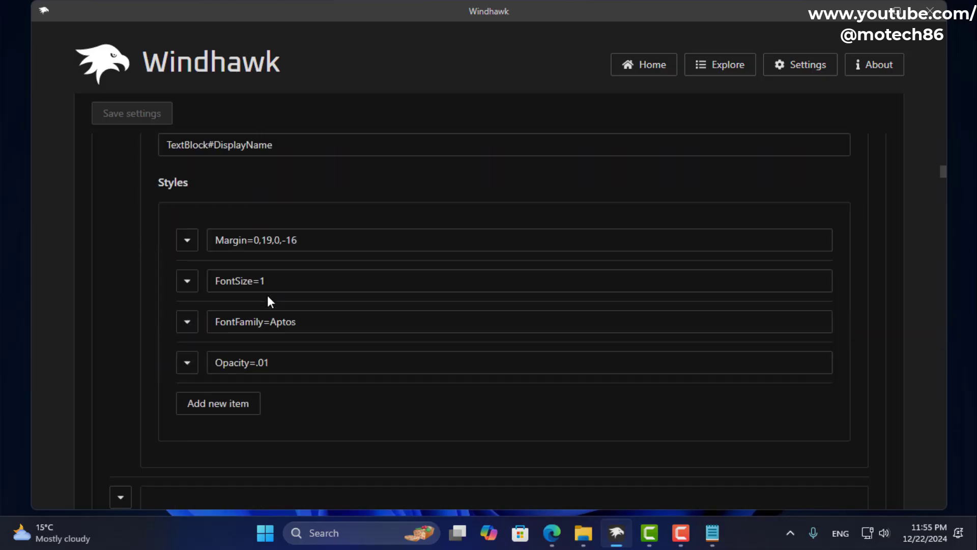
scroll(268, 300, down, 10)
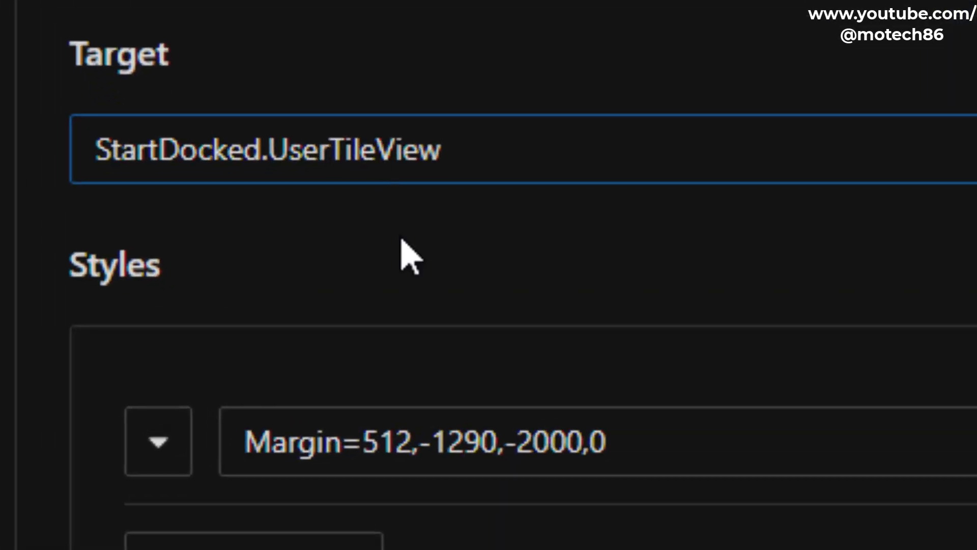
drag(500, 441, 448, 448)
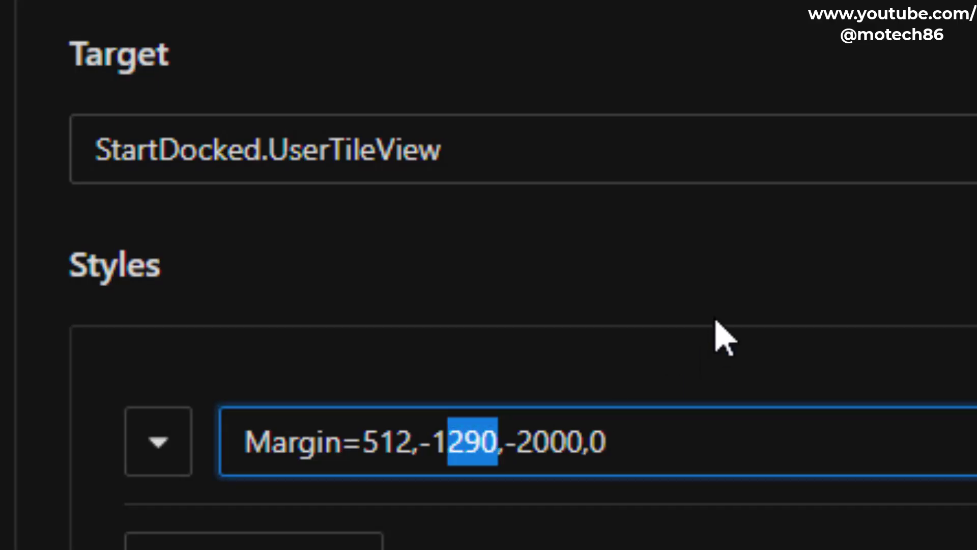
text(1)
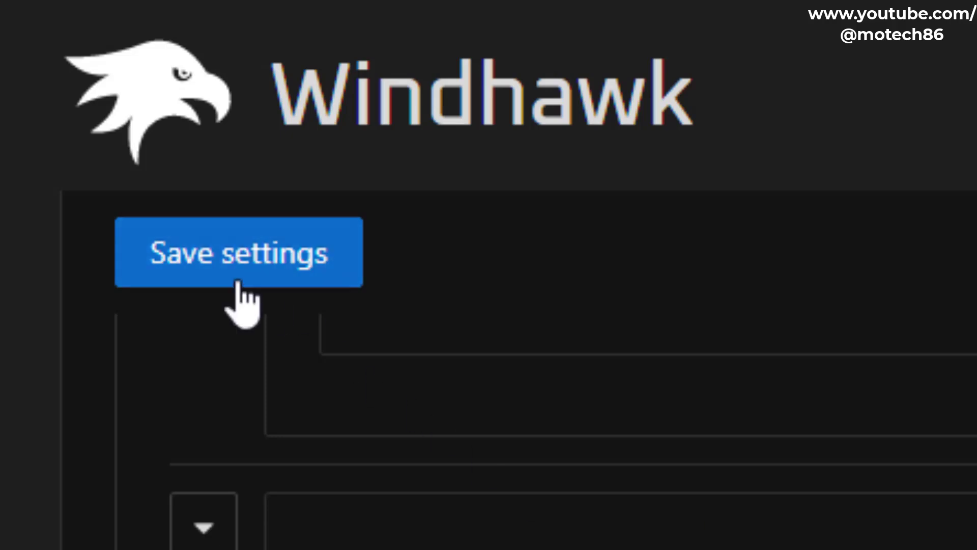
click(238, 283)
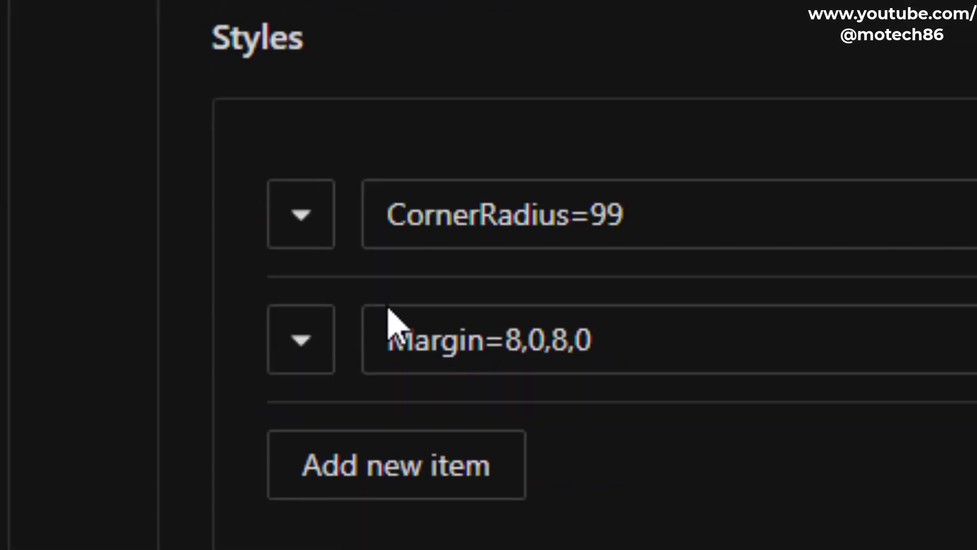
Set the StartDocked.PowerOptionsView target's margin to -64,-1160,-2000,0 and save the mod settings.
scroll(389, 316, down, 10)
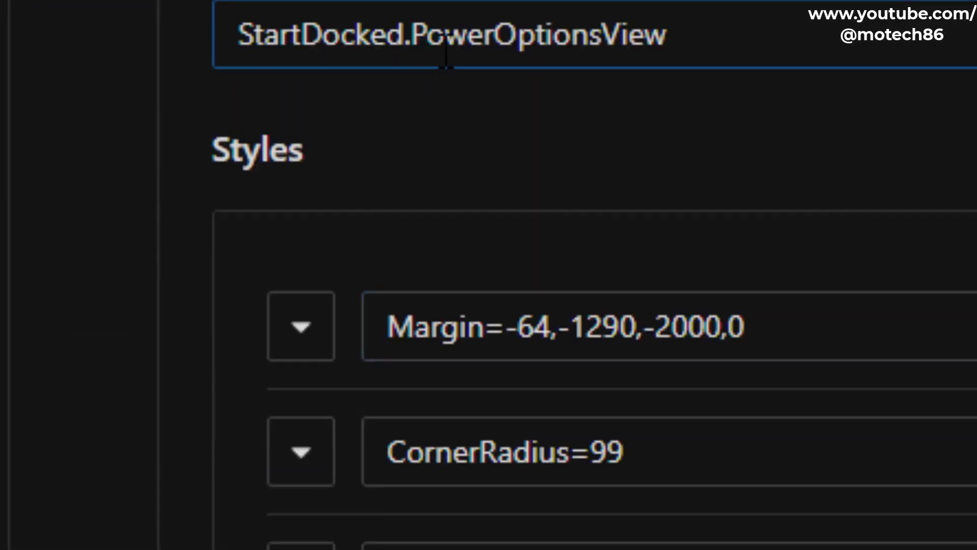
click(618, 346)
drag(637, 328, 586, 328)
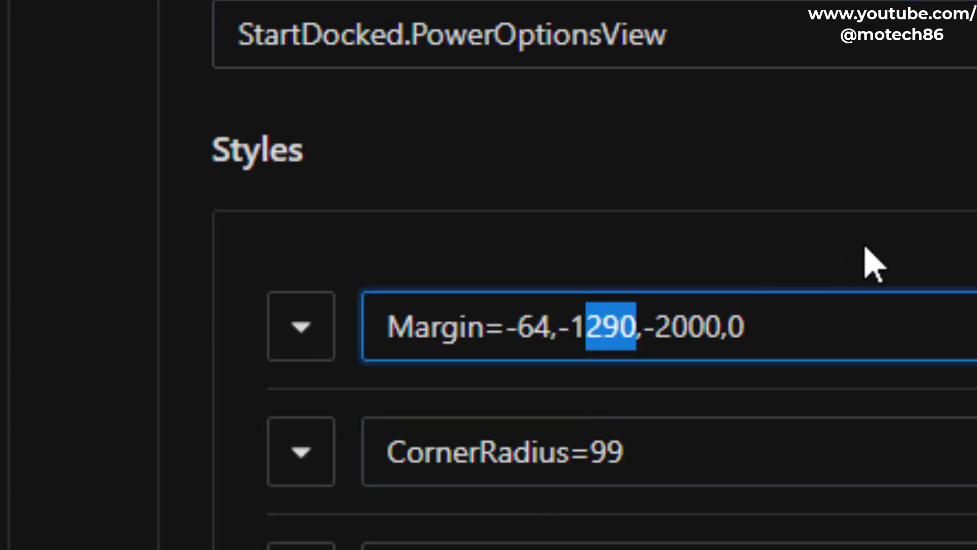
text(160)
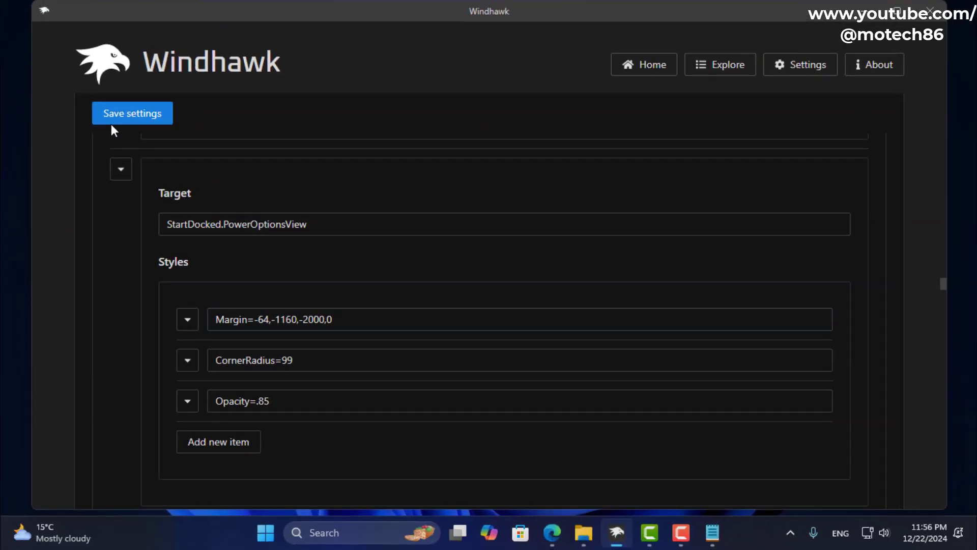
click(112, 121)
Minimize Windhawk and open the Start menu to check the placement of the power and profile icons.
click(866, 11)
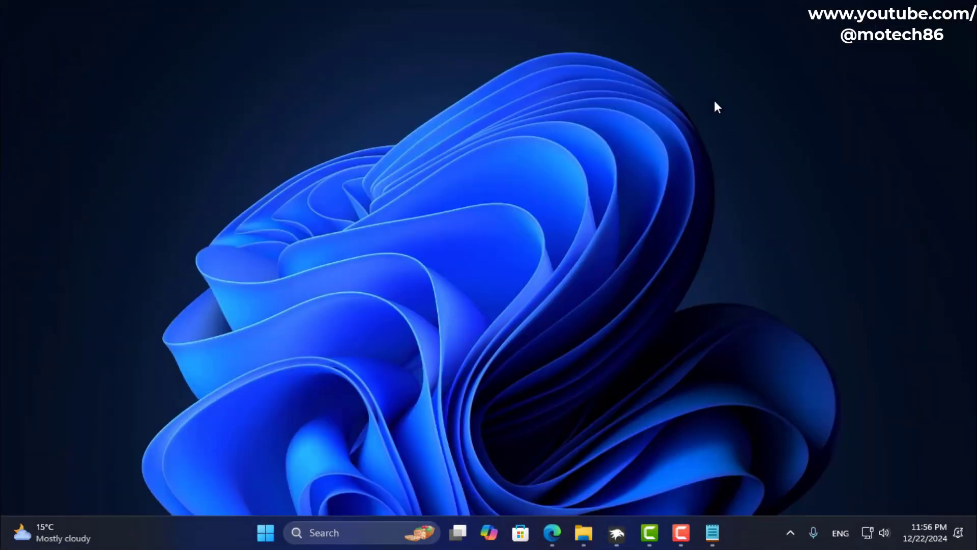
click(266, 533)
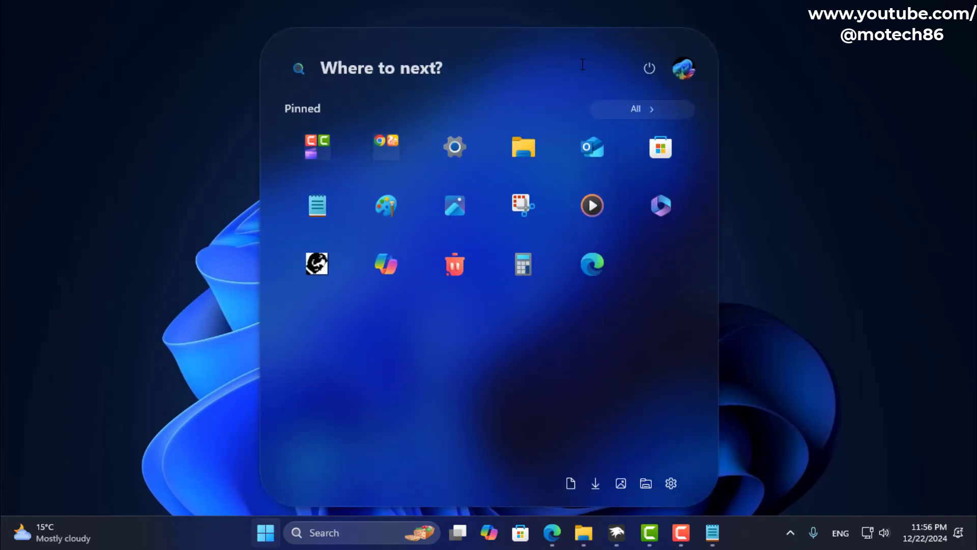
click(647, 69)
click(606, 73)
click(827, 222)
Return to Windhawk, find the Taskbar height and icon size mod among the available mods, and install it, accepting the risk.
click(617, 532)
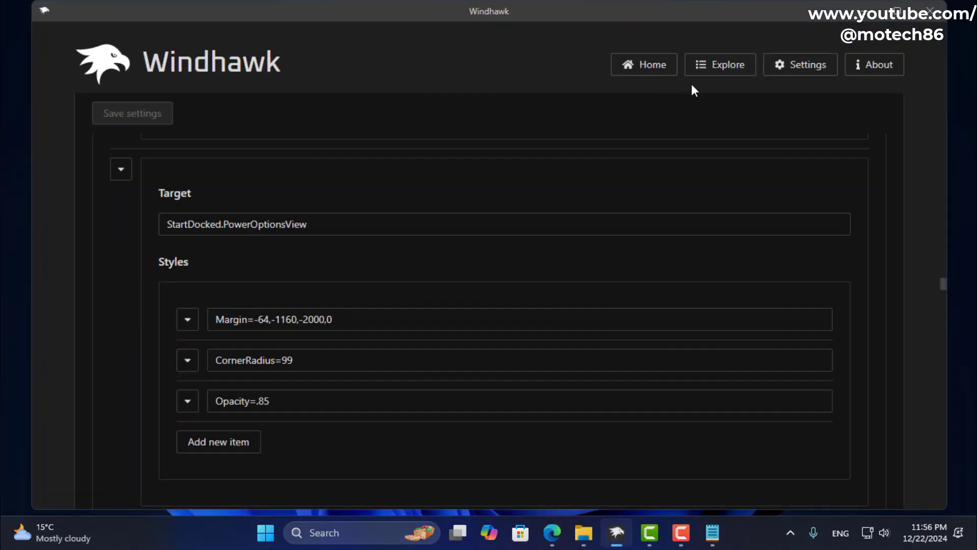
click(720, 65)
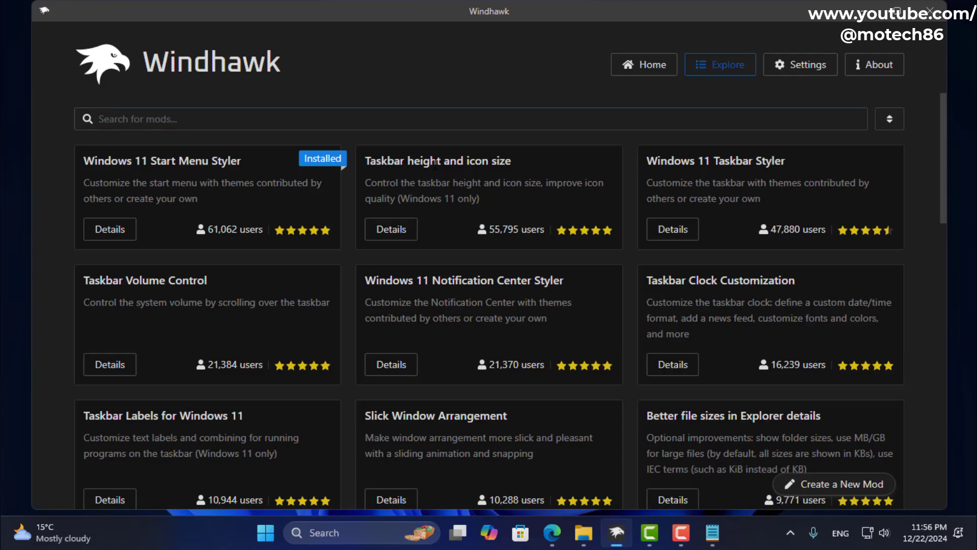
click(389, 235)
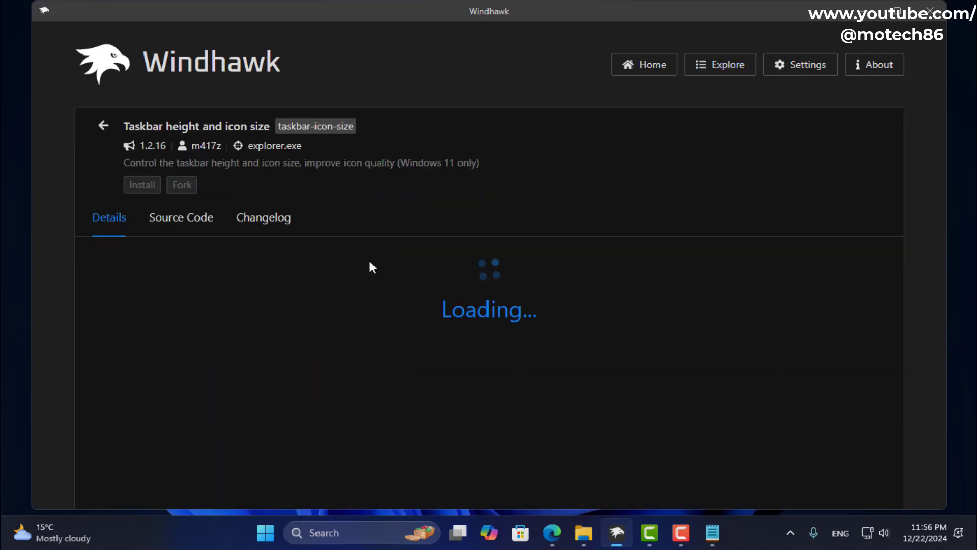
click(142, 185)
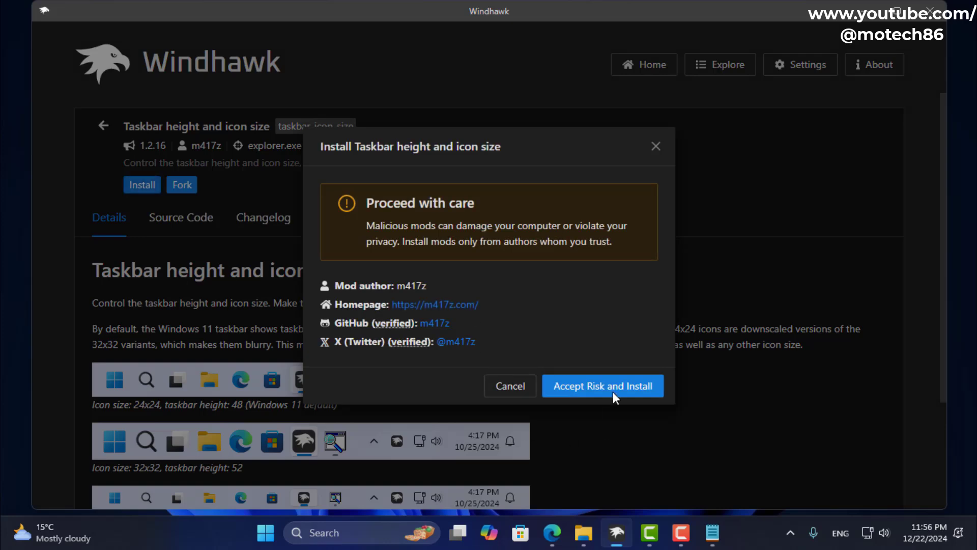
click(559, 388)
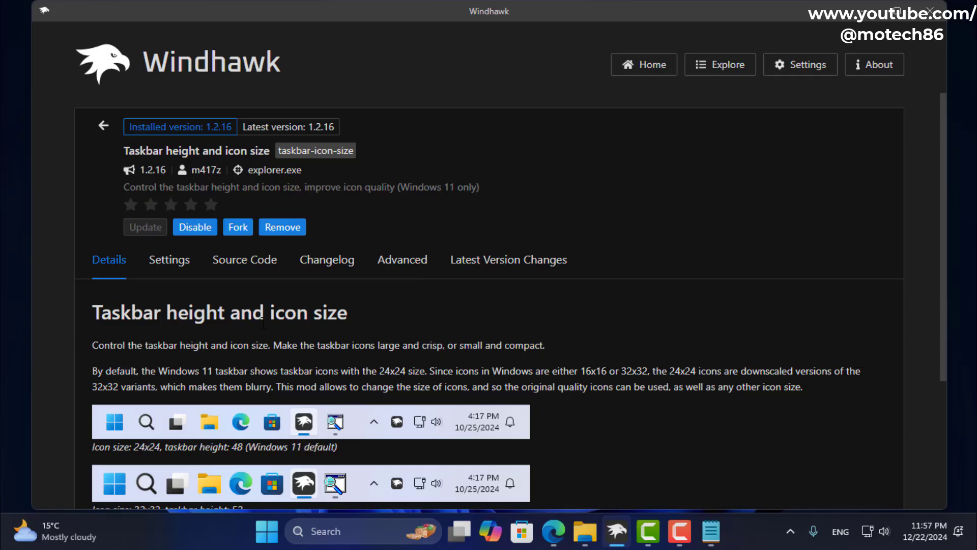
Set the mod's icon size to 22, taskbar height to 56 and taskbar button width to 48, and save the settings.
click(170, 261)
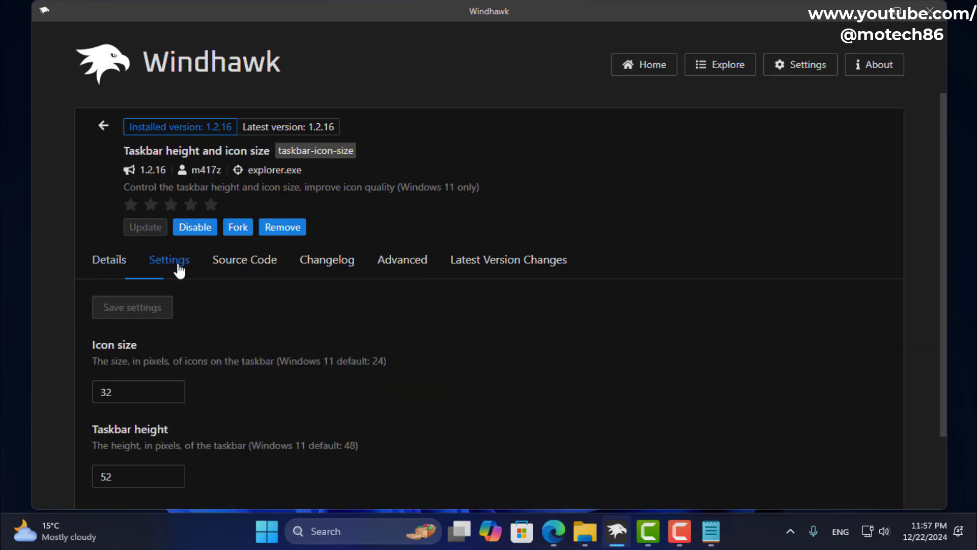
scroll(88, 308, down, 2)
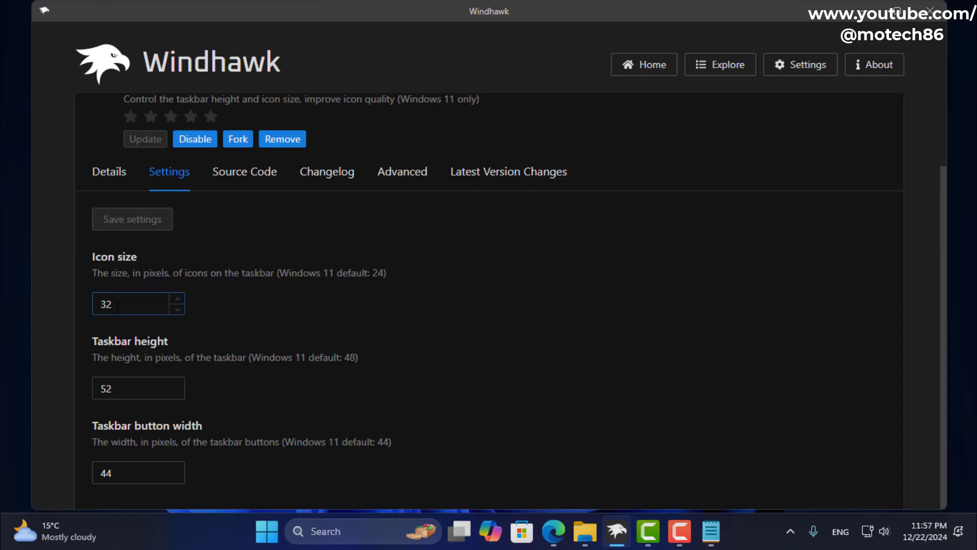
drag(117, 306, 66, 304)
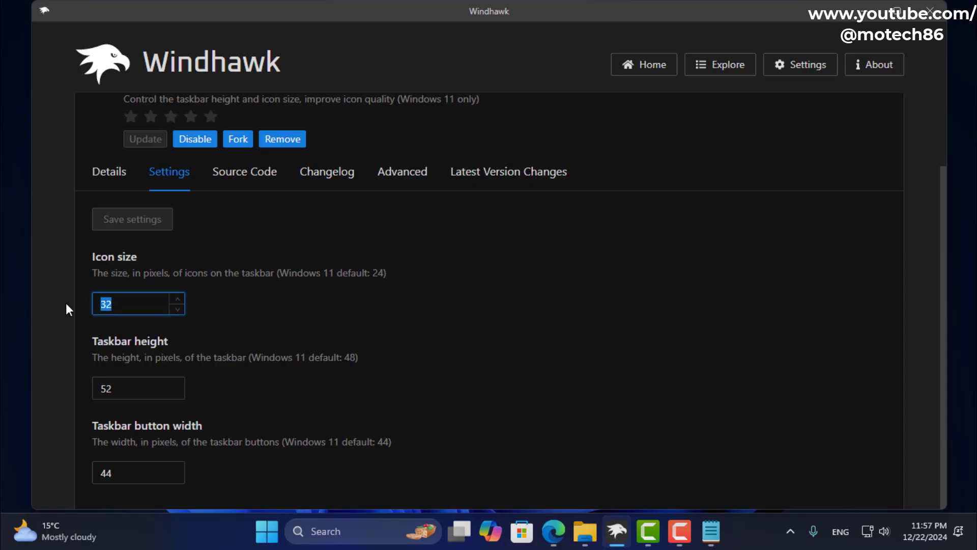
text(22)
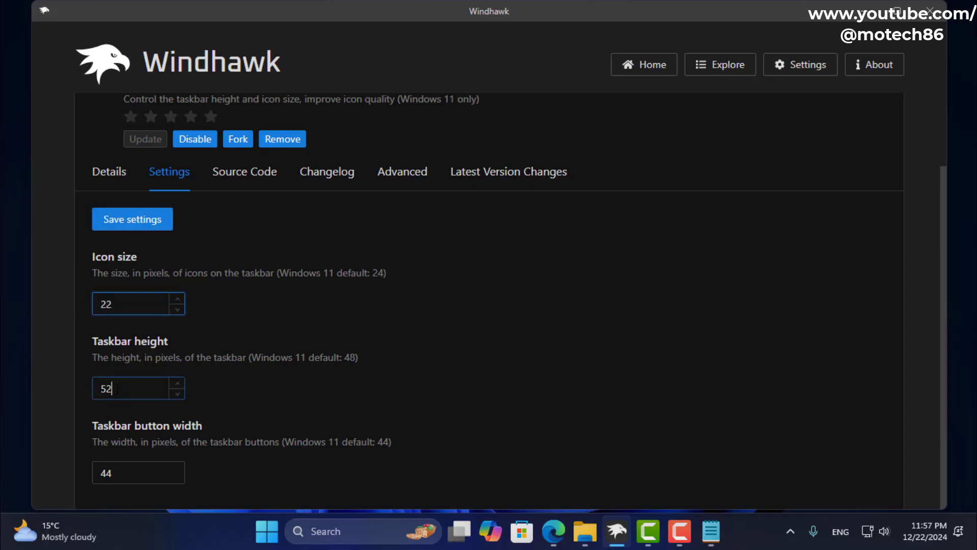
drag(115, 390, 48, 390)
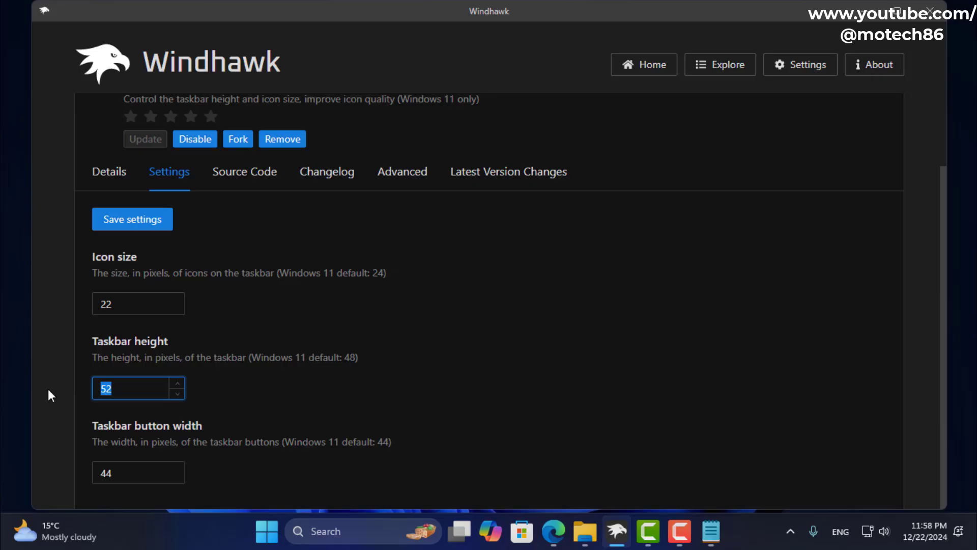
text(56)
drag(123, 474, 54, 477)
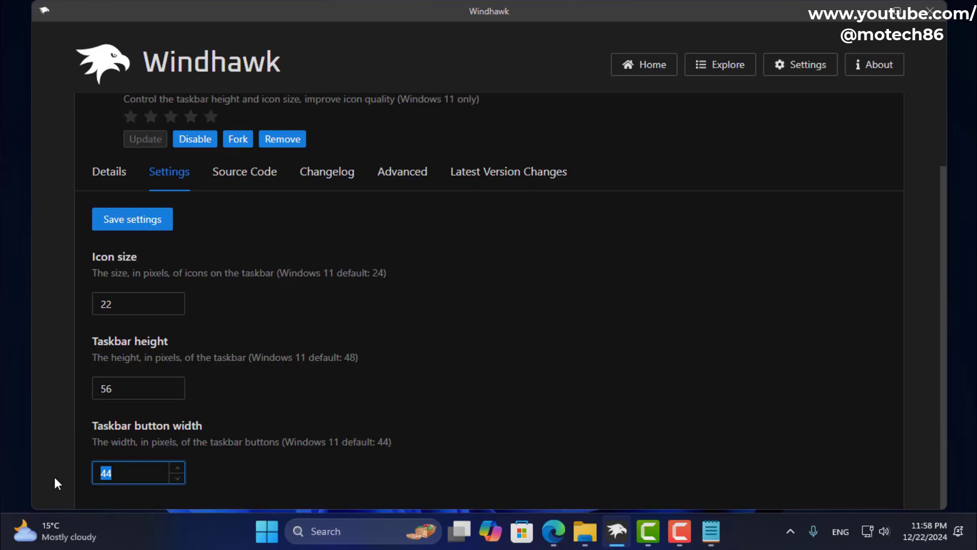
text(48)
click(136, 224)
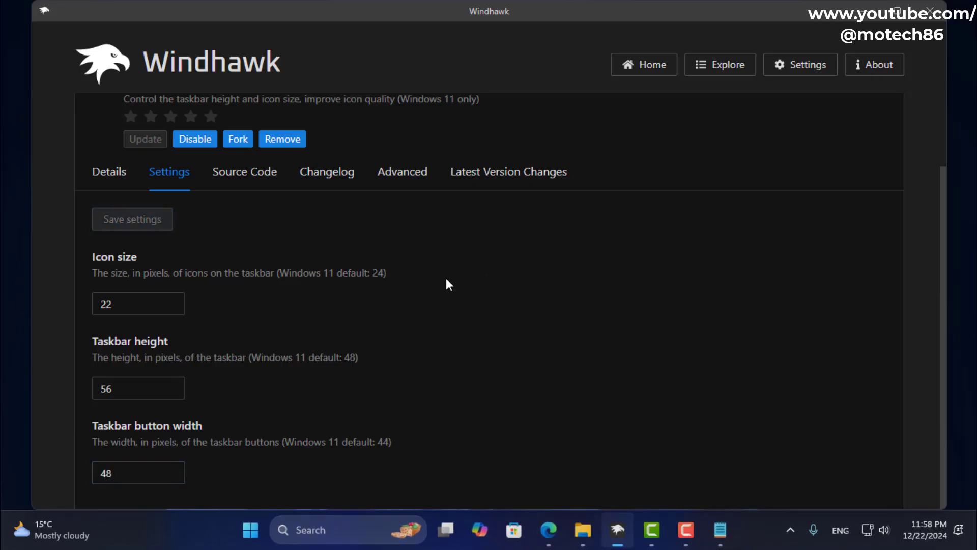
Find the Windows 11 Taskbar Styler mod among the available mods and install it.
click(727, 71)
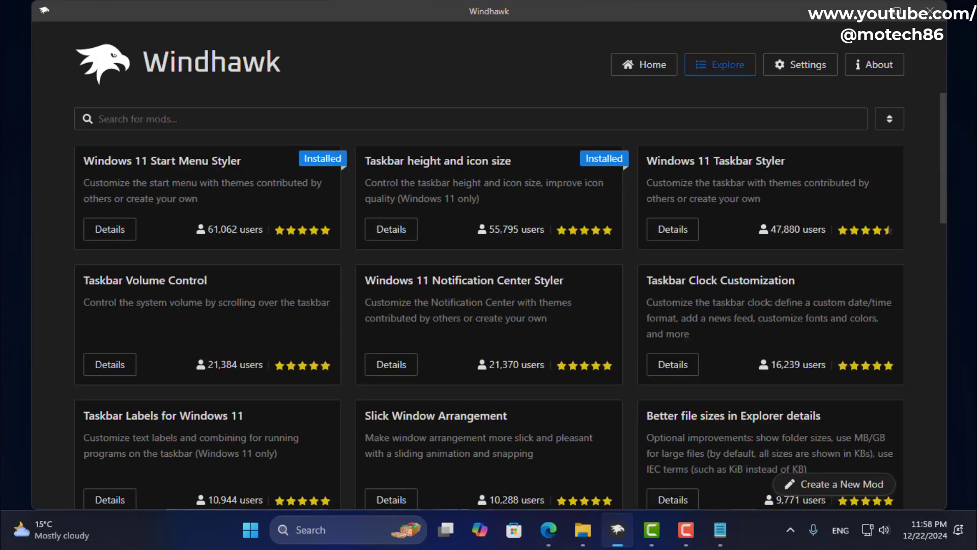
click(672, 230)
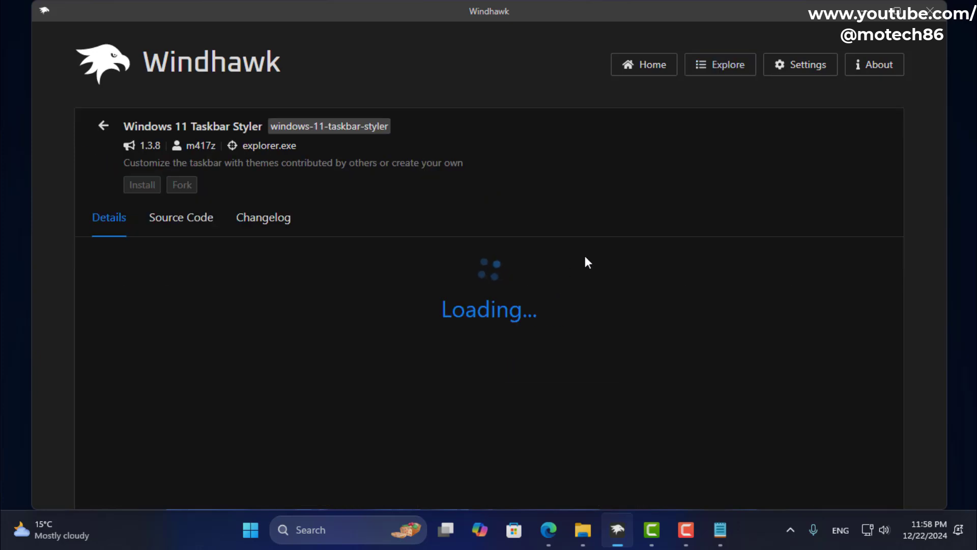
click(142, 185)
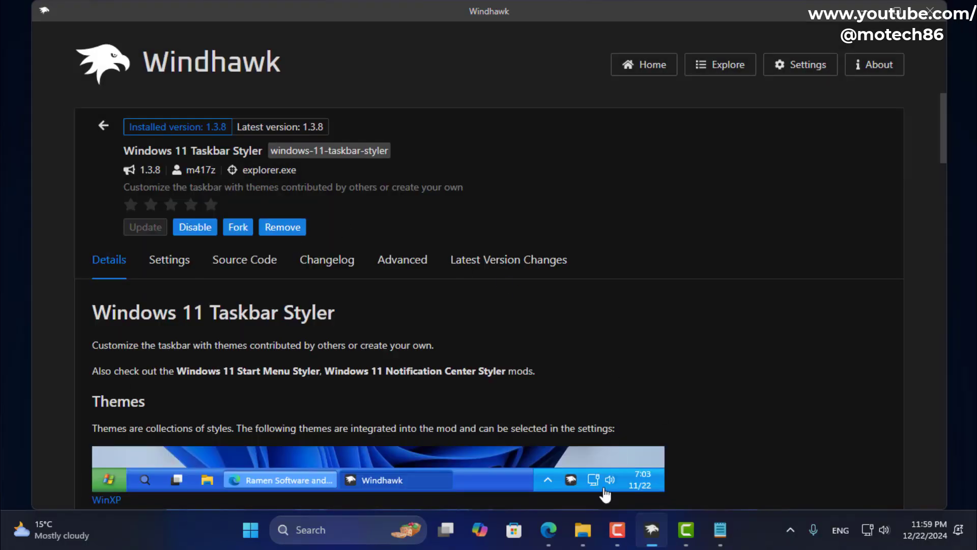
Open Taskbar Style 1 .txt from the NewThemeMo folder in File Explorer, copy its entire contents, and minimize Notepad.
click(583, 530)
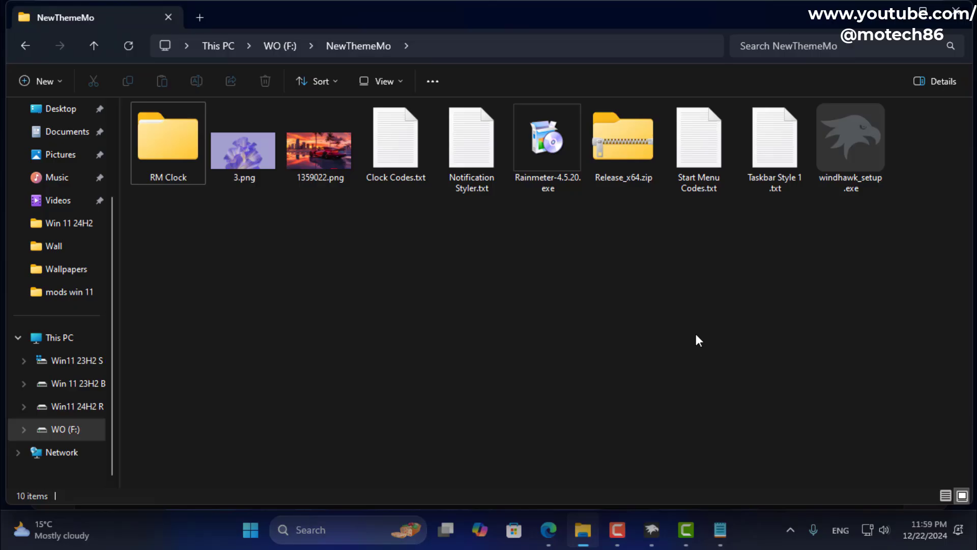
click(775, 153)
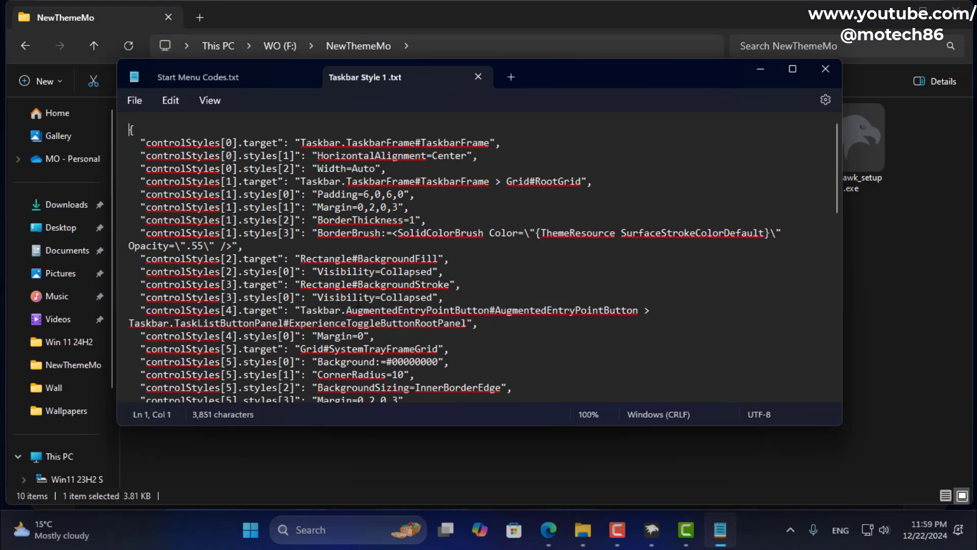
key(ctrl+a)
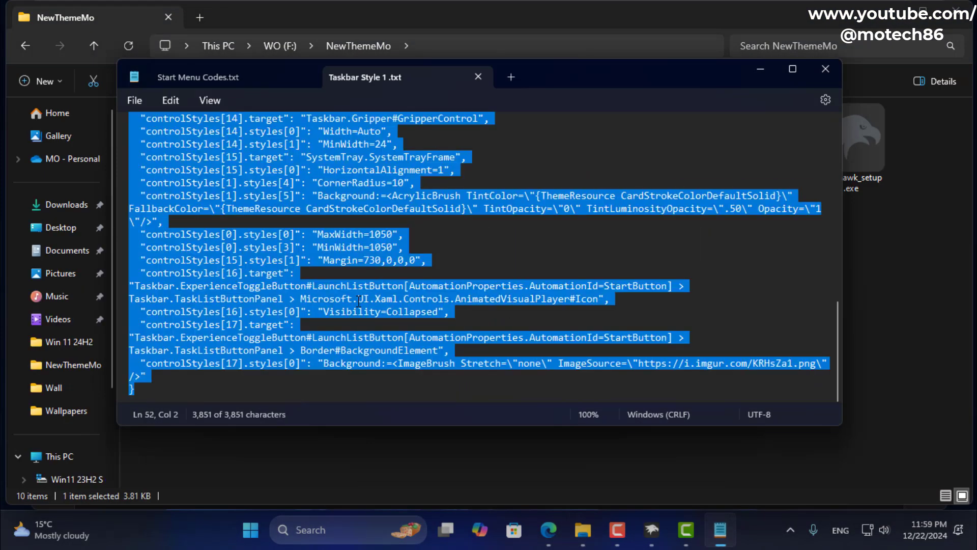
right_click(264, 154)
click(296, 224)
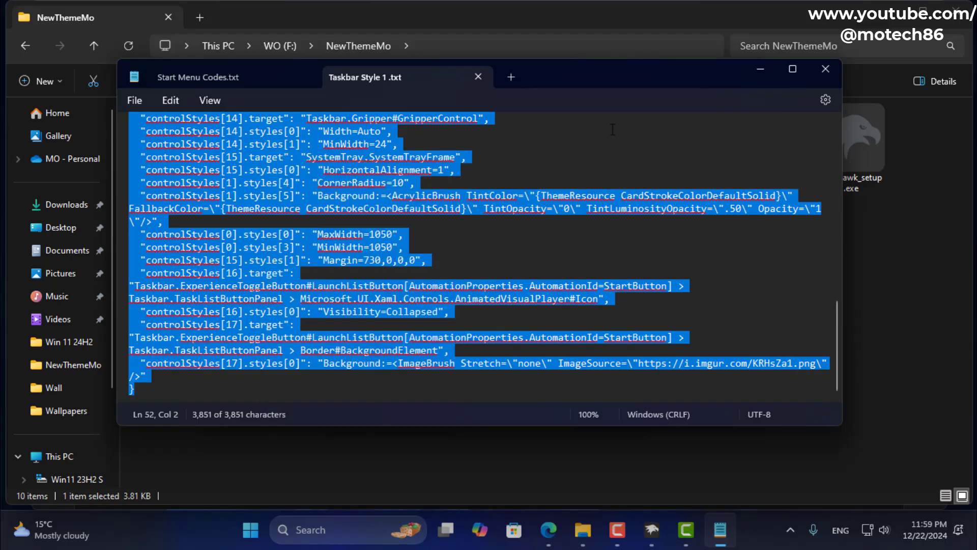
click(761, 69)
In Windhawk, replace the Windows 11 Taskbar Styler's advanced mod settings with the copied taskbar code, save them, and minimize the window.
click(652, 529)
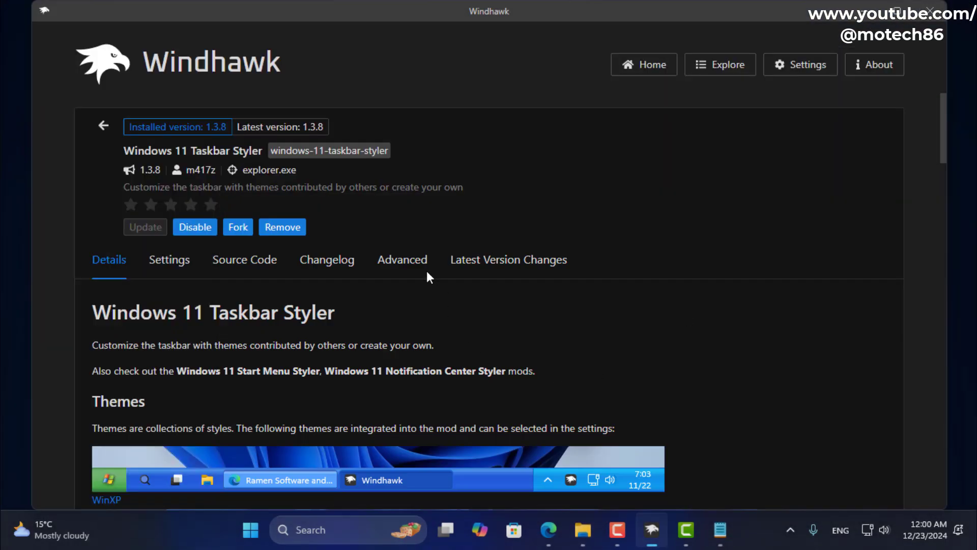
click(402, 259)
scroll(236, 309, down, 4)
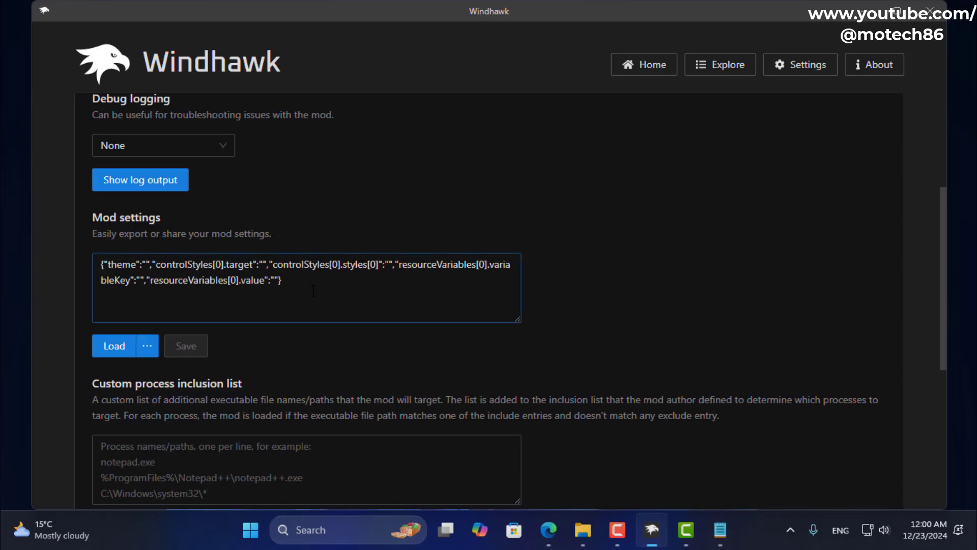
drag(313, 290, 79, 242)
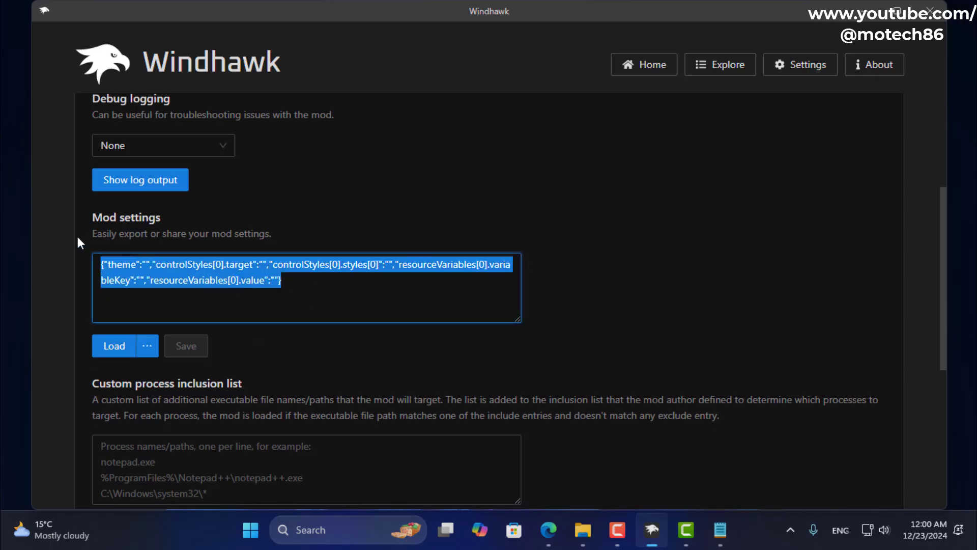
key(ctrl+v)
click(187, 351)
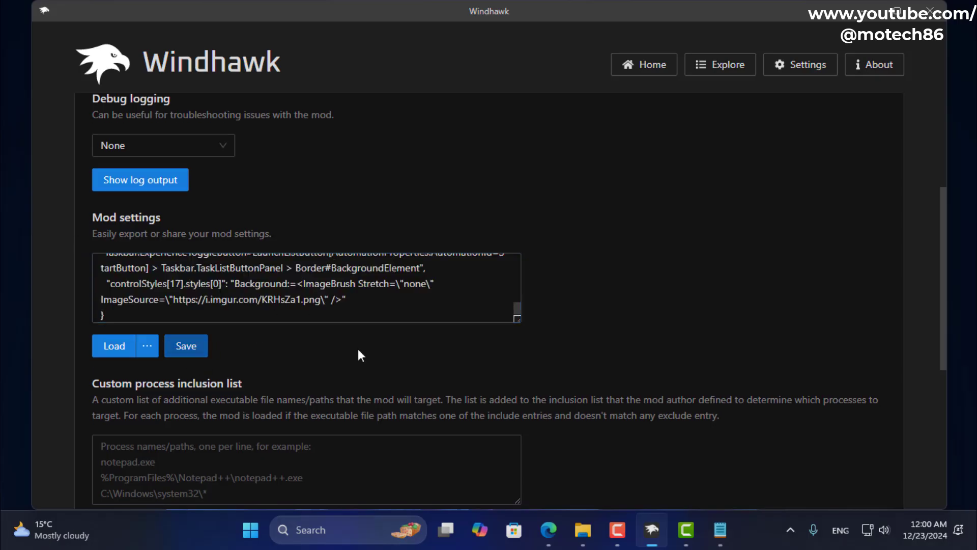
click(865, 10)
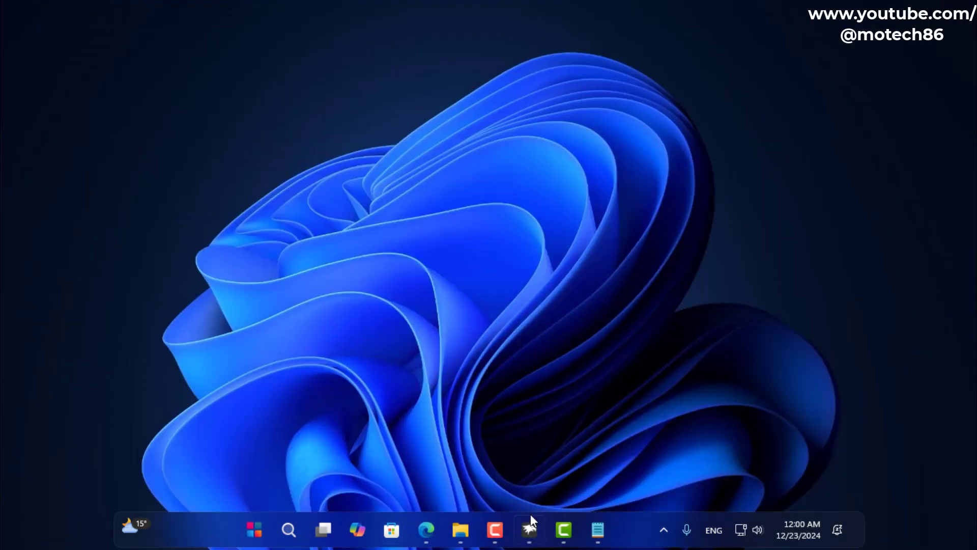
Restore Windhawk, find the Taskbar Clock Customization mod among the available mods, and install it.
click(529, 530)
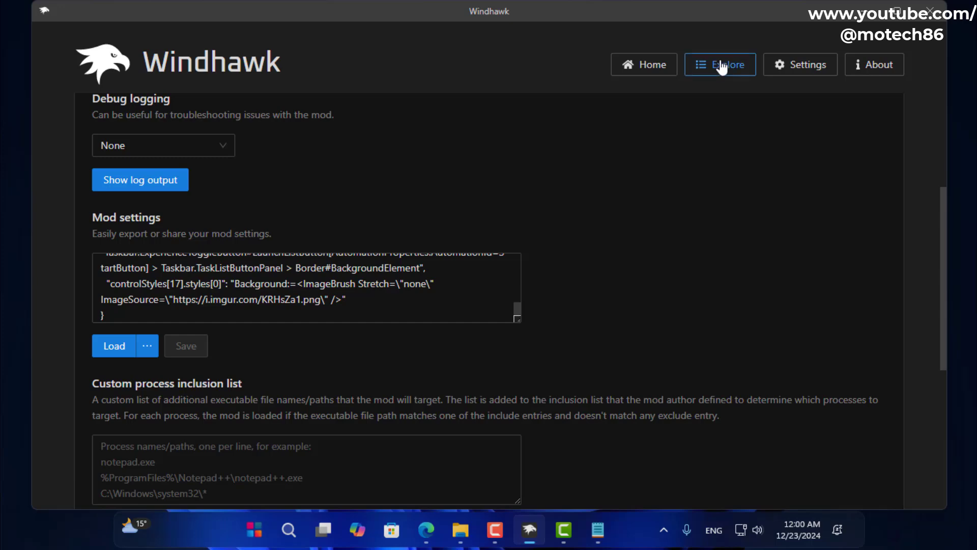
click(722, 62)
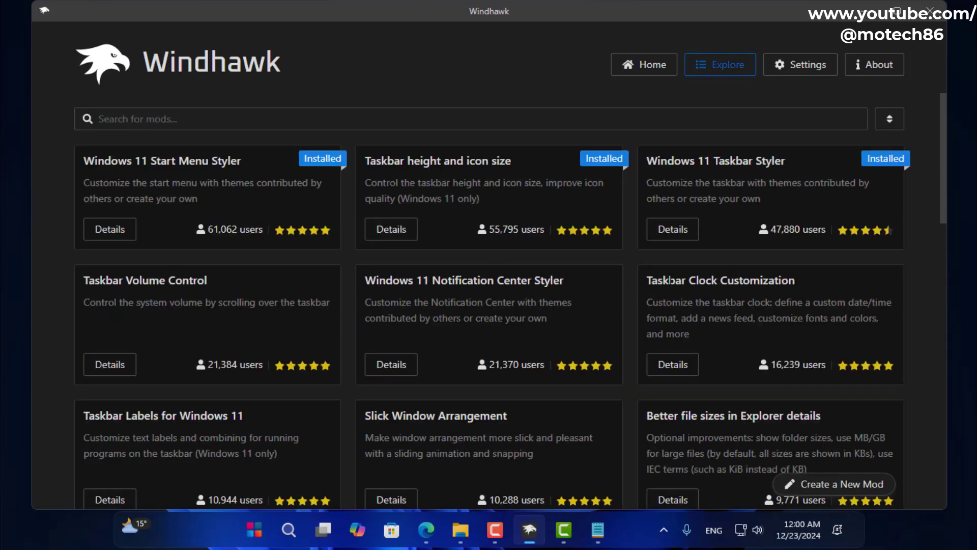
click(661, 365)
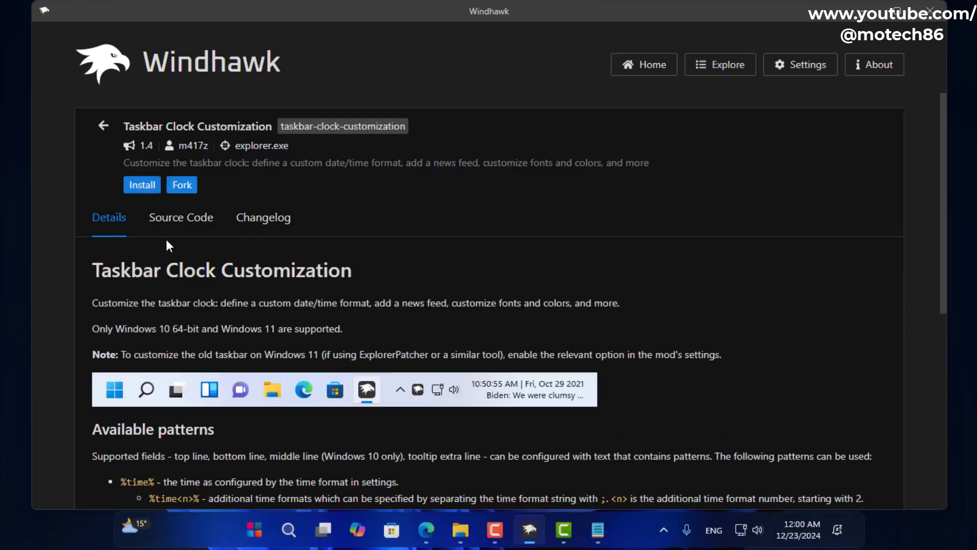
click(142, 185)
click(603, 386)
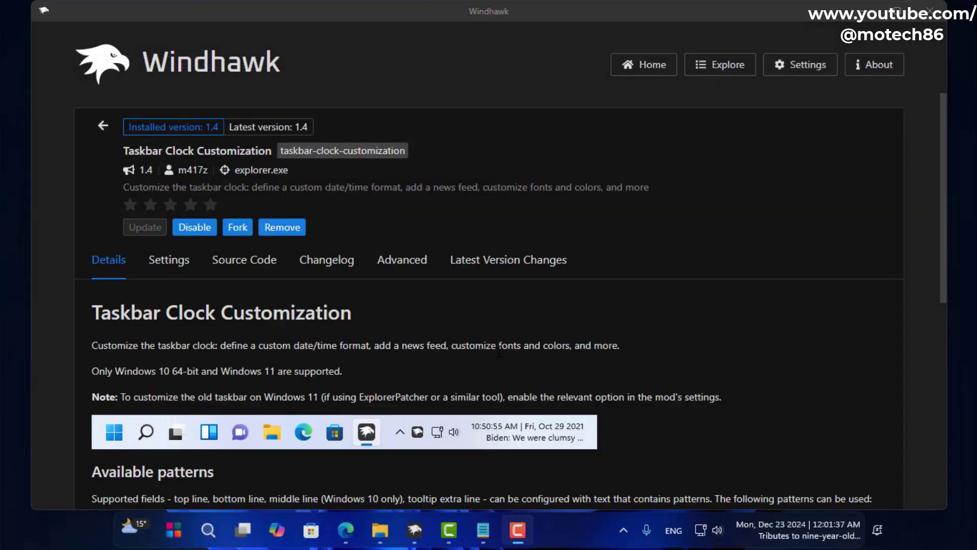
Open Clock Codes.txt from the NewThemeMo folder in File Explorer, copy its entire contents, and put Notepad away.
click(380, 530)
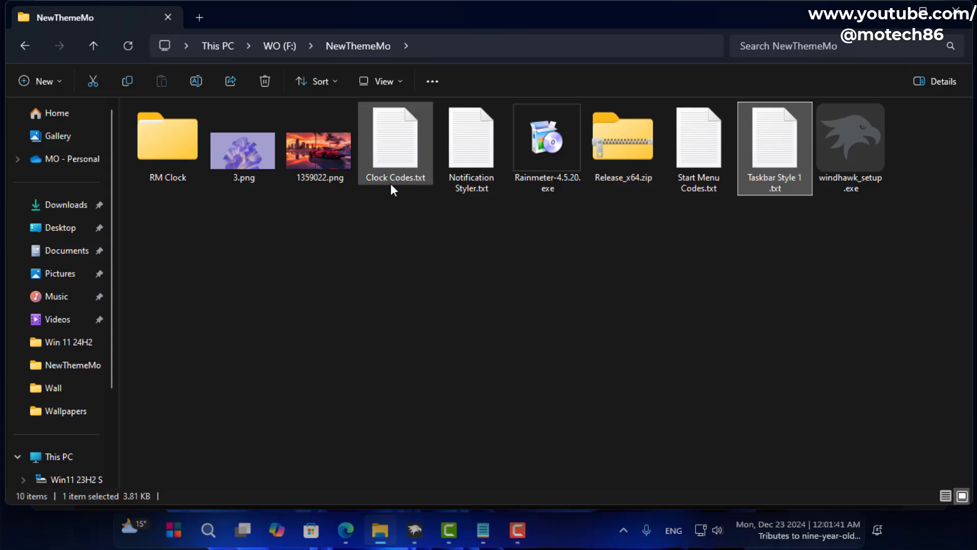
double_click(397, 158)
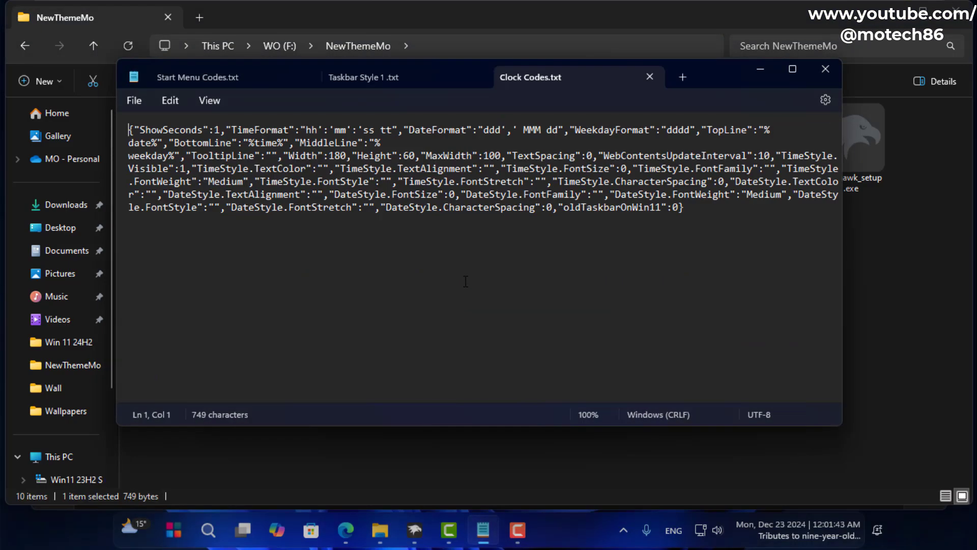
key(ctrl+a)
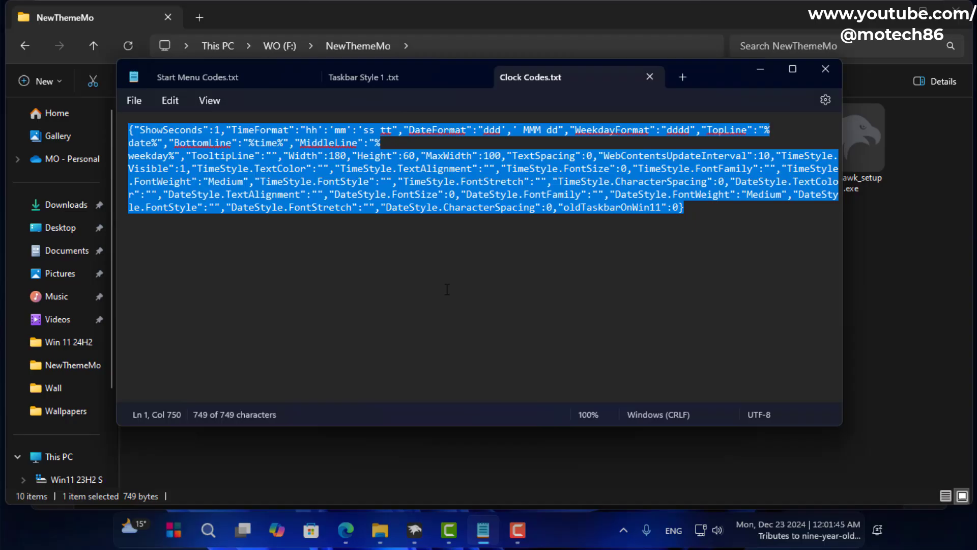
right_click(338, 181)
click(390, 250)
click(816, 63)
Back in Windhawk, replace the Taskbar Clock Customization's advanced mod settings with the copied clock code and save them.
click(415, 530)
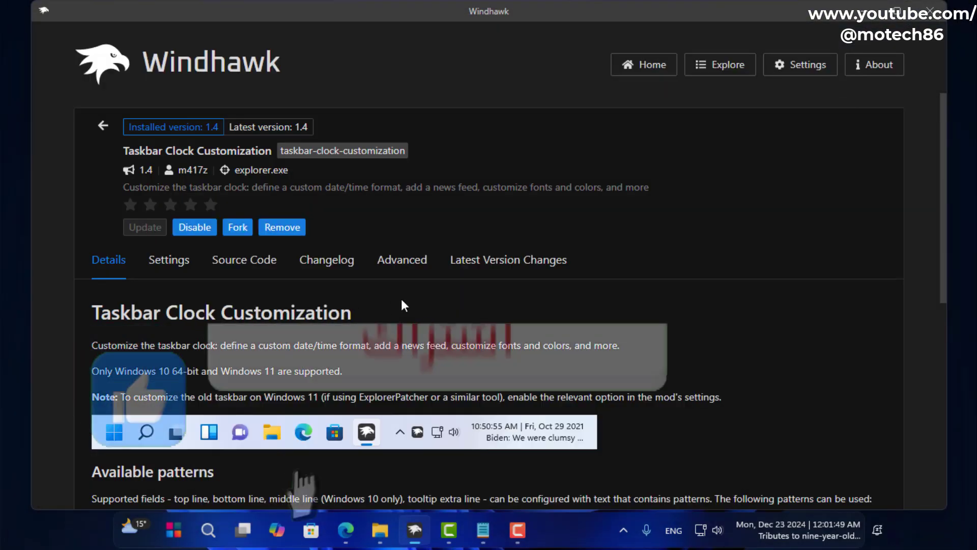
click(403, 260)
scroll(427, 329, down, 4)
drag(411, 305, 285, 304)
key(ctrl+a)
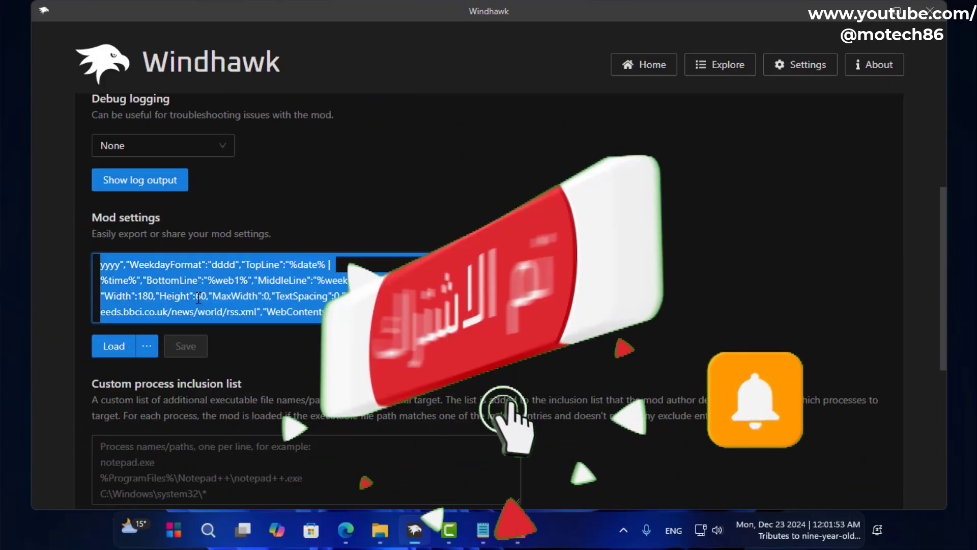
key(BackSpace)
key(ctrl+v)
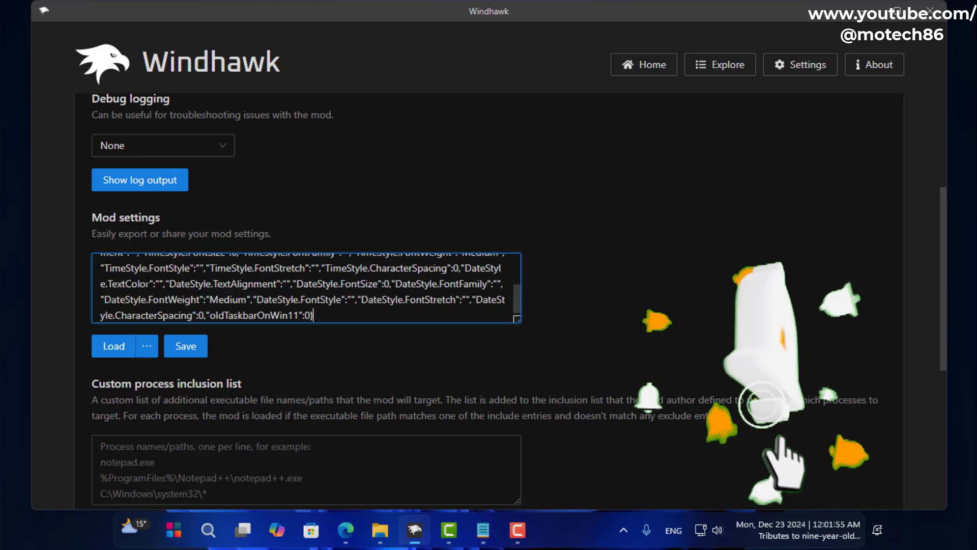
click(188, 347)
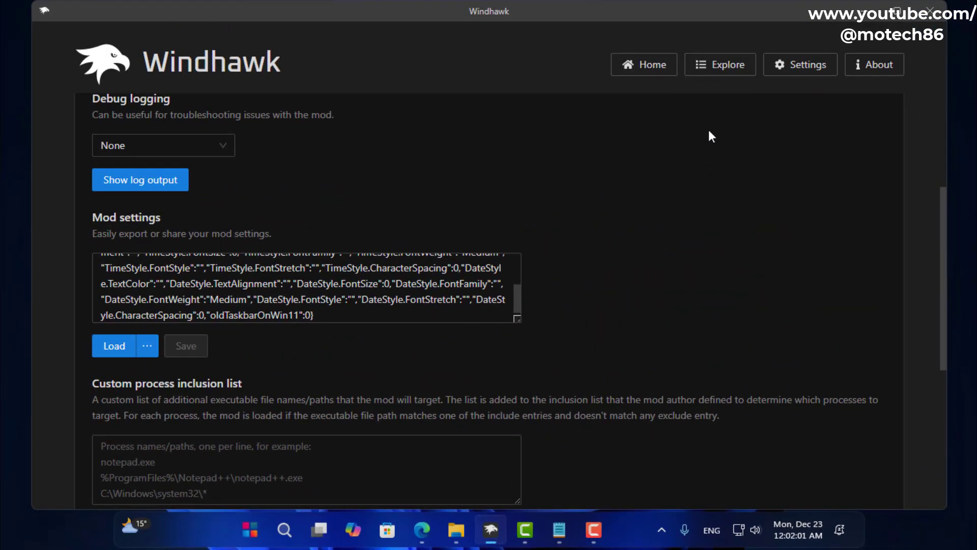
Find the Windows 11 Notification Center Styler mod among the available mods and install it.
click(720, 64)
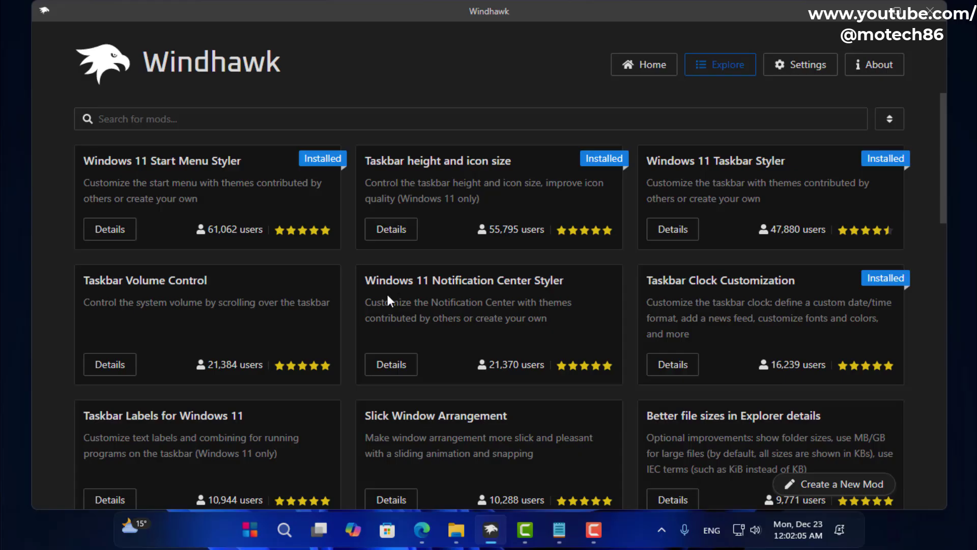
click(447, 377)
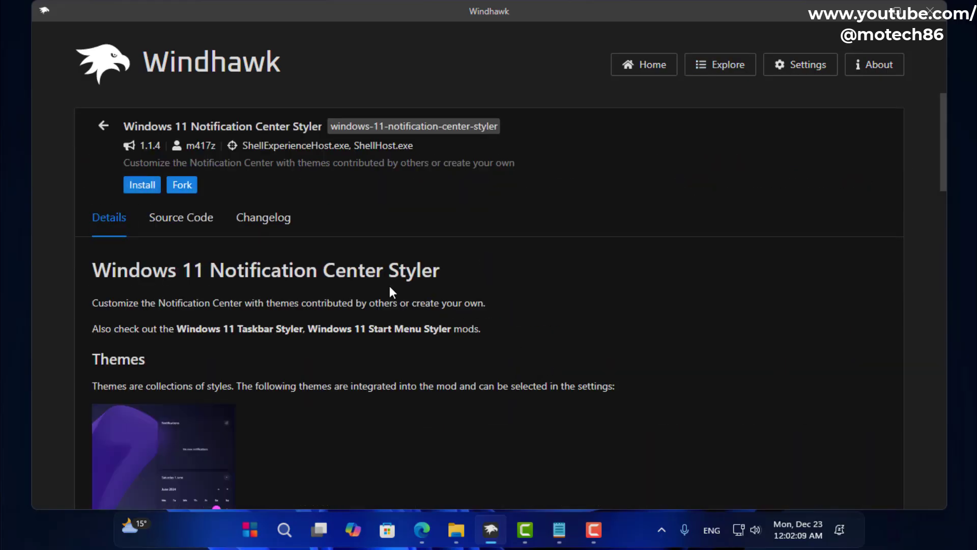
click(141, 186)
click(598, 392)
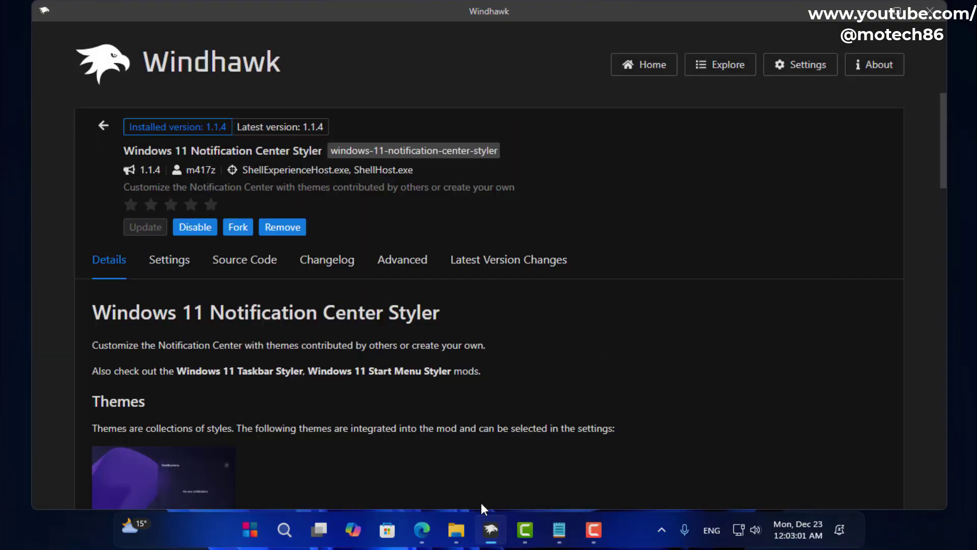
Open Notification Styler.txt from the NewThemeMo folder in File Explorer, copy its entire contents, and minimize Notepad.
click(456, 529)
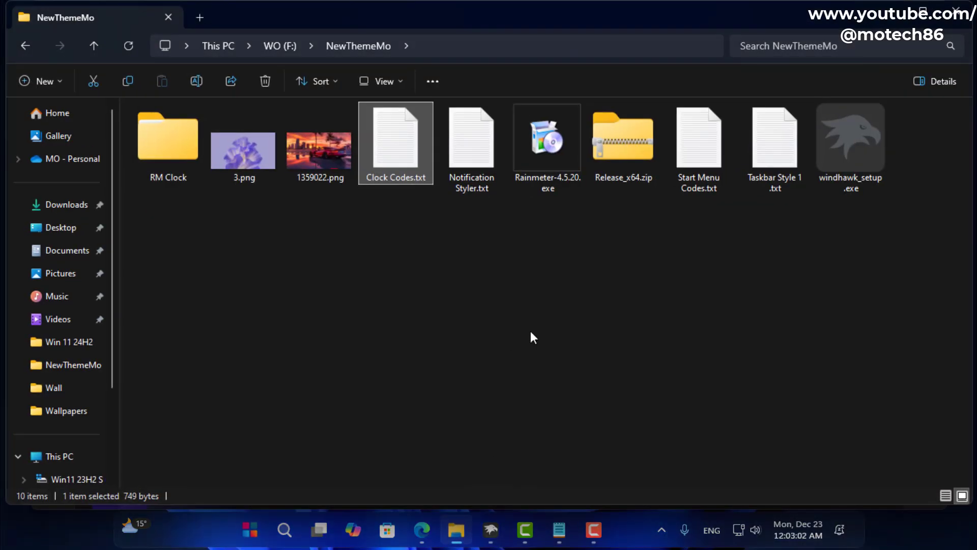
double_click(462, 162)
drag(438, 207, 295, 206)
key(ctrl+a)
right_click(291, 193)
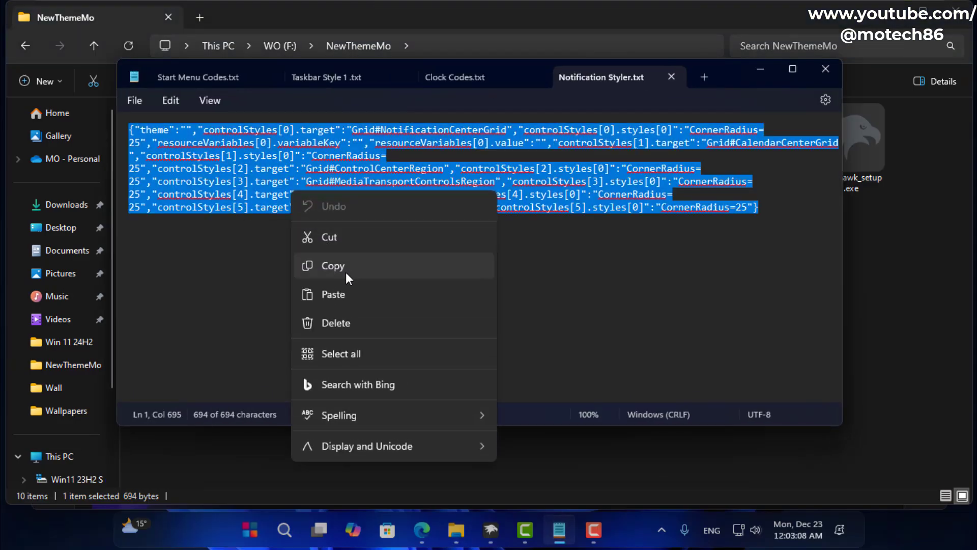
click(346, 269)
click(760, 69)
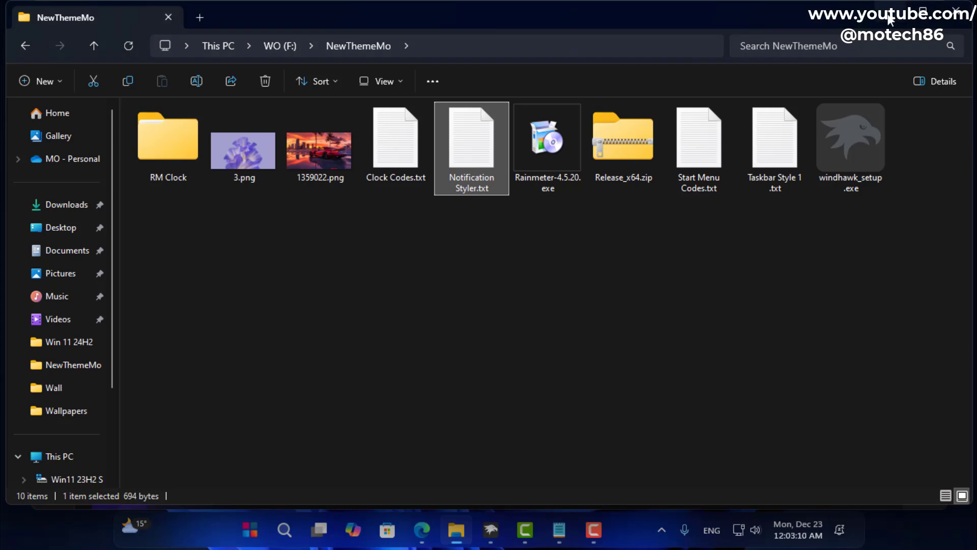
In Windhawk, replace the Notification Center Styler's advanced mod settings with the copied code, save them, and minimize the window.
key(alt+Tab)
click(402, 260)
scroll(286, 328, down, 4)
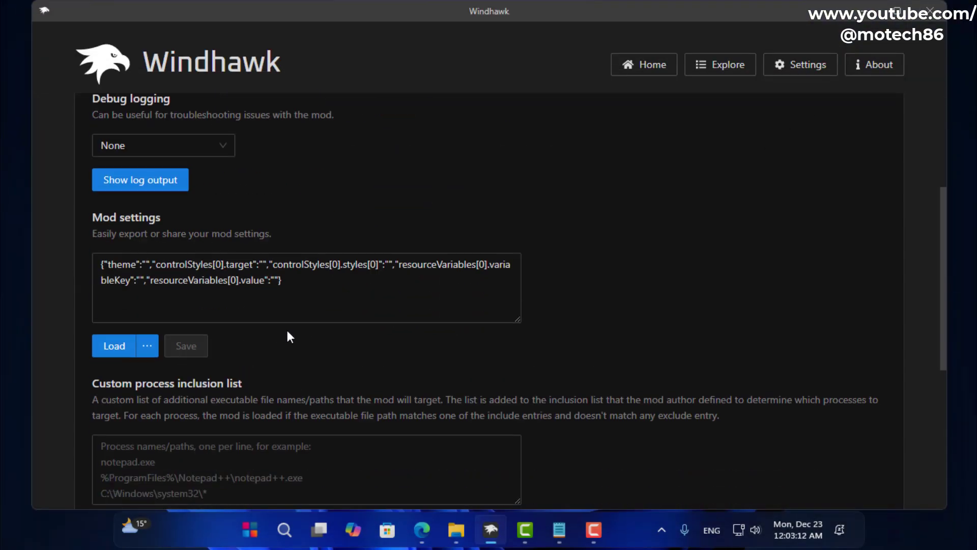
drag(285, 281, 35, 236)
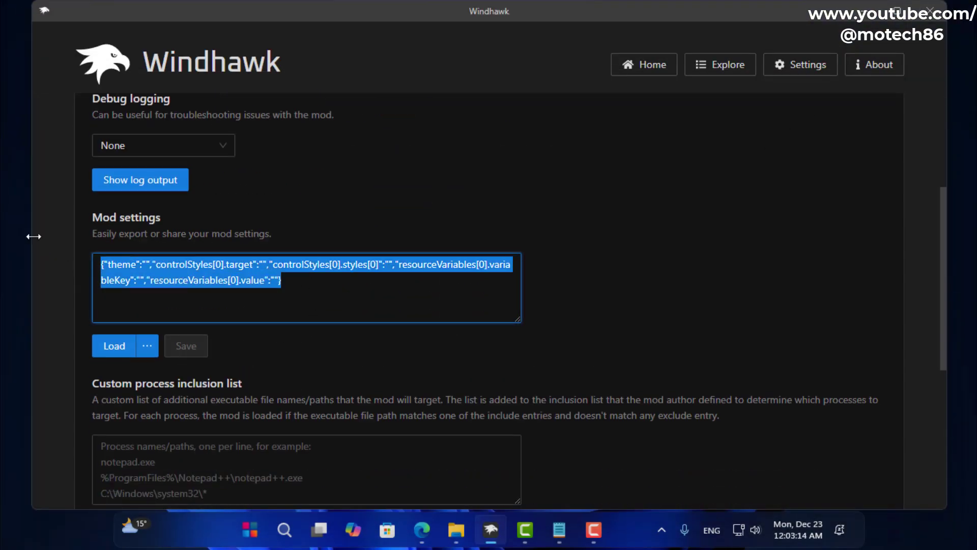
key(ctrl+v)
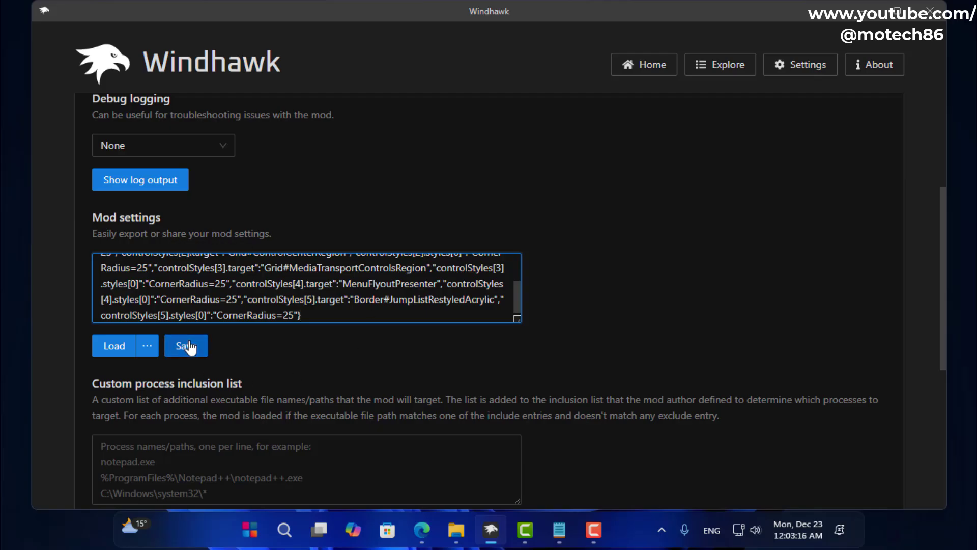
click(186, 346)
click(864, 11)
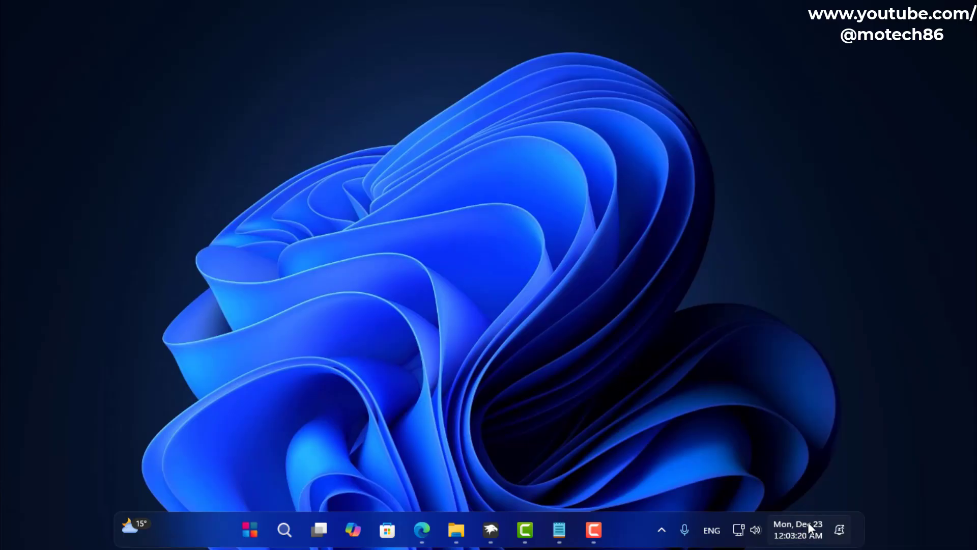
Check the restyled notification center, quick settings flyout and Microsoft Store jump list on the desktop, closing each one.
click(808, 528)
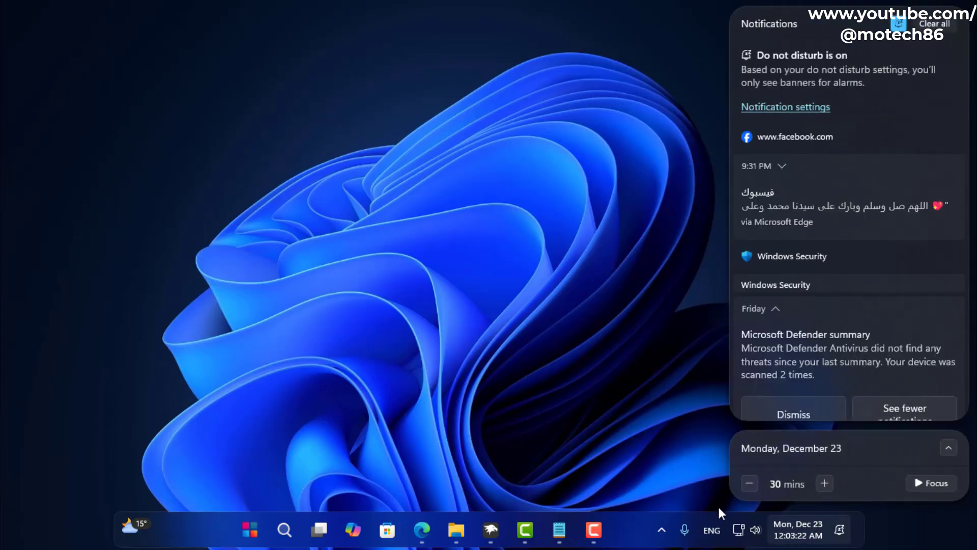
click(682, 368)
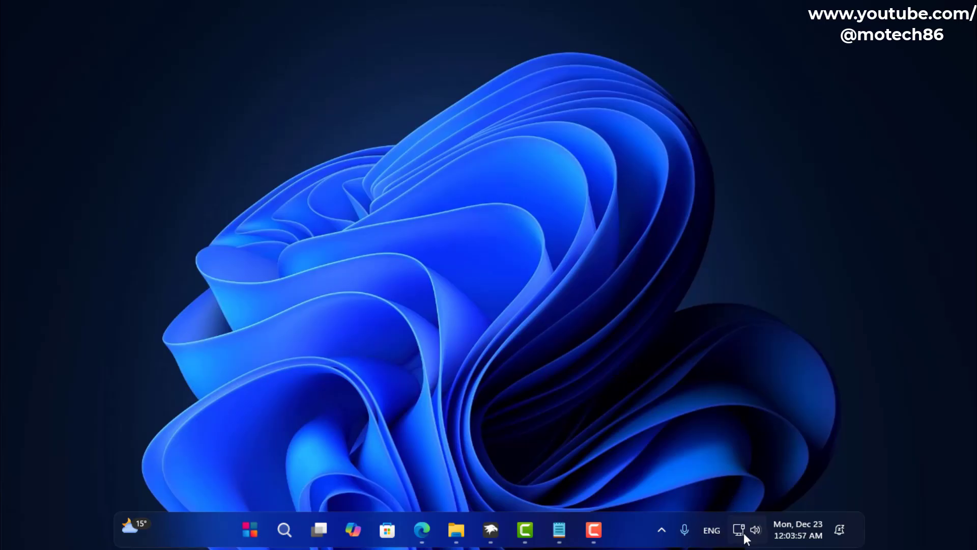
click(744, 530)
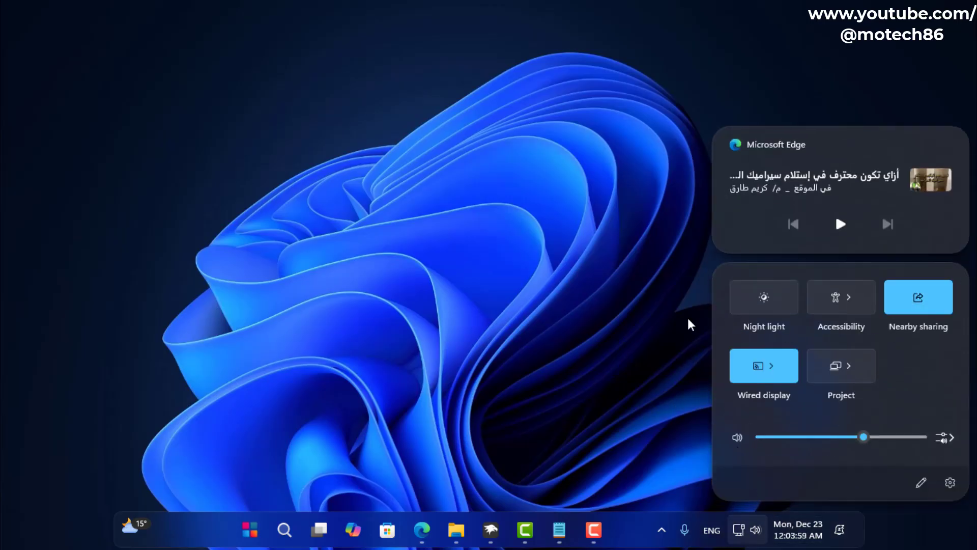
click(610, 337)
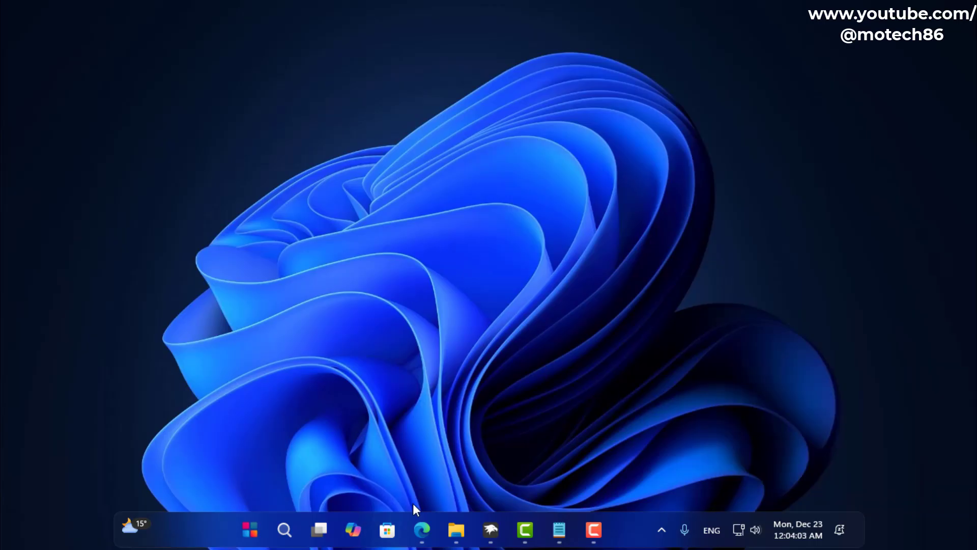
right_click(387, 530)
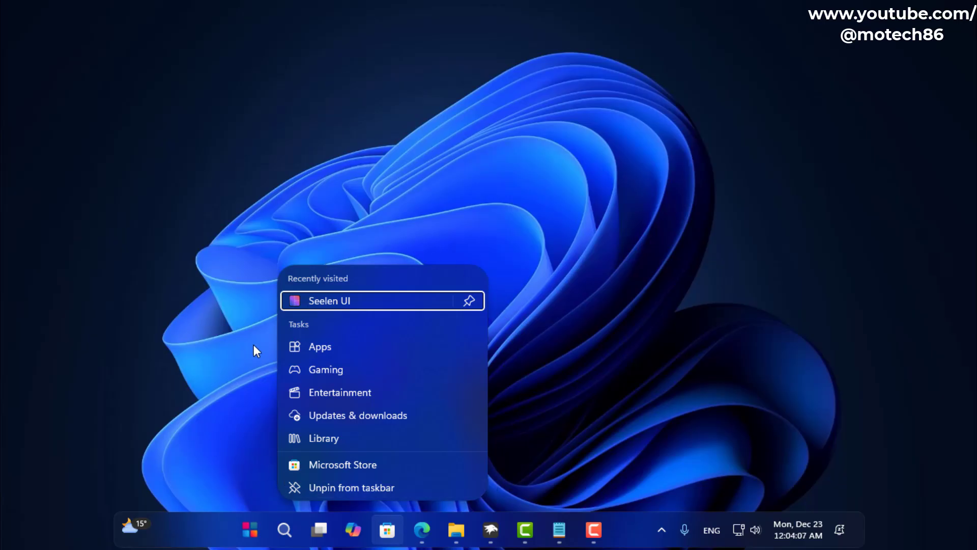
click(598, 369)
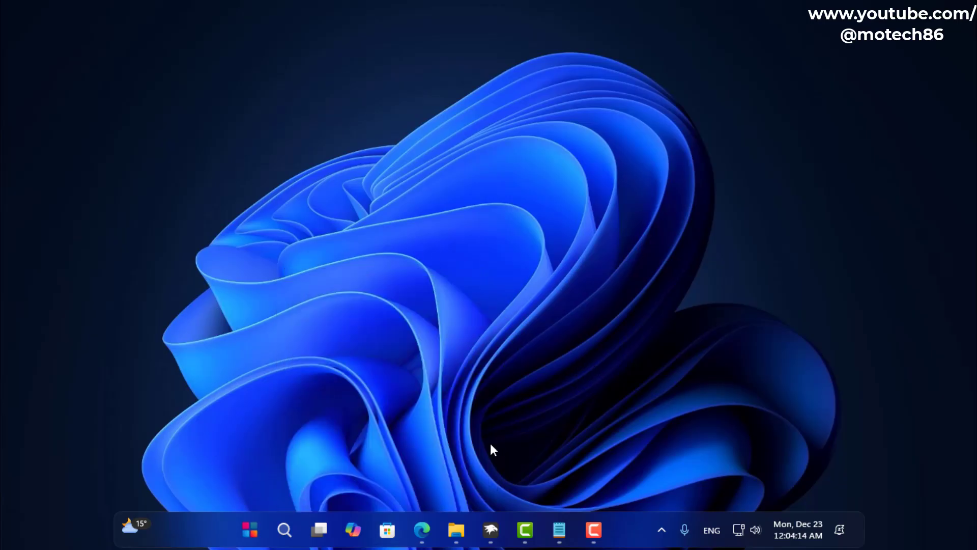
Return to the NewThemeMo folder in File Explorer and extract Release_x64.zip into a Release_x64 folder there.
click(456, 532)
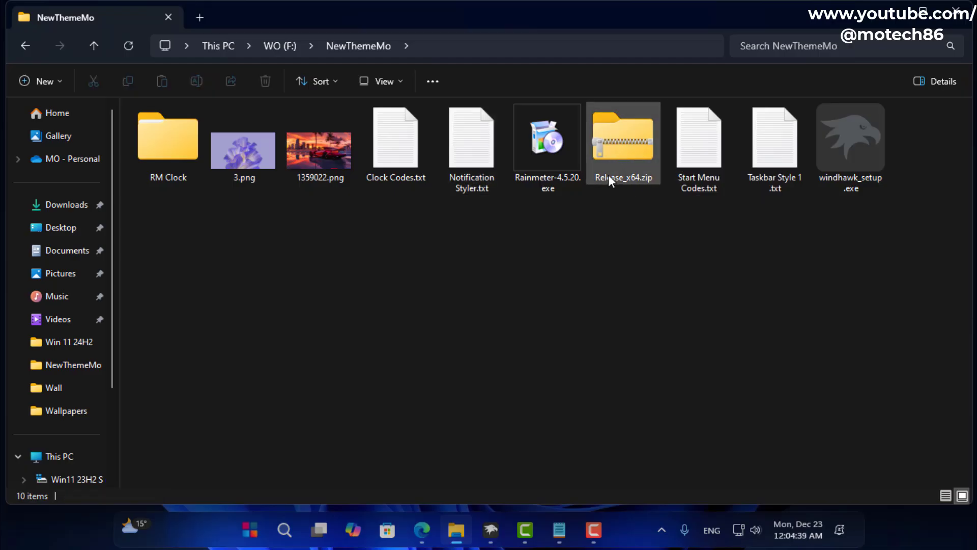
click(609, 175)
right_click(609, 172)
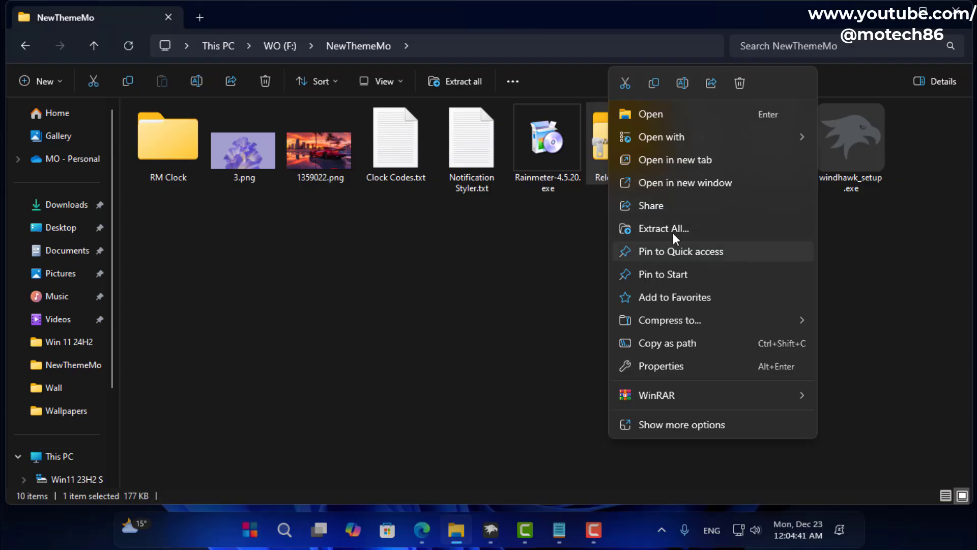
click(619, 230)
click(604, 402)
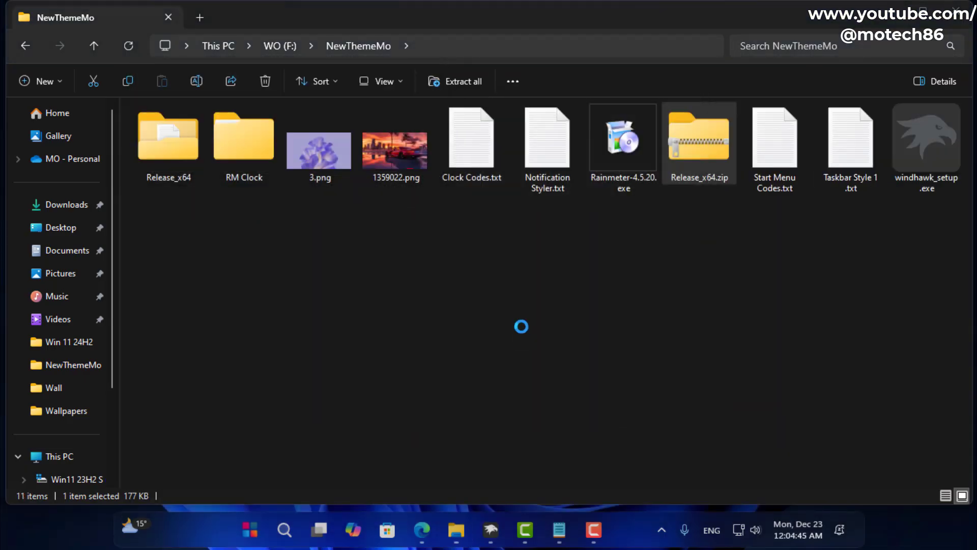
Open the Release folder inside Release_x64 and run register.cmd as administrator, allowing it past SmartScreen and acknowledging the registration of ExplorerBlurMica.dll.
double_click(162, 128)
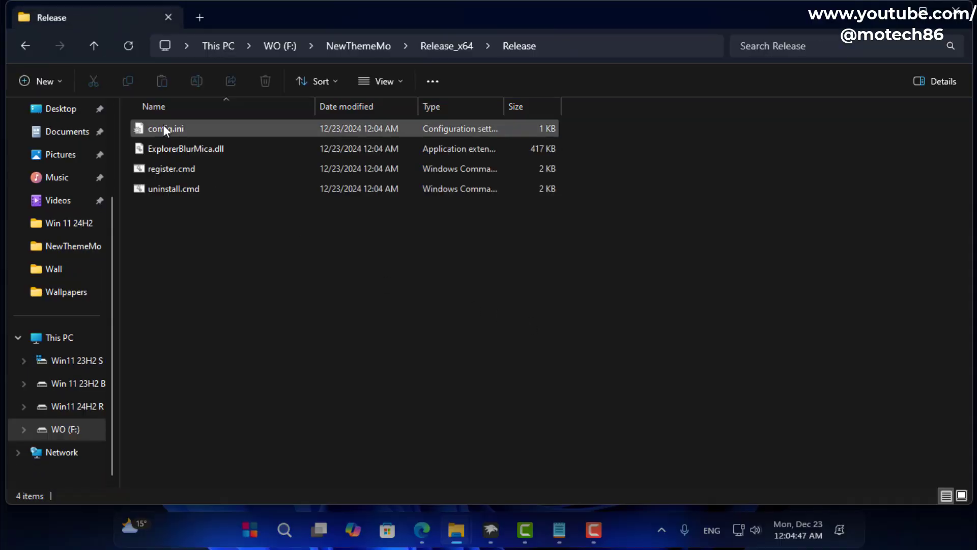
click(961, 496)
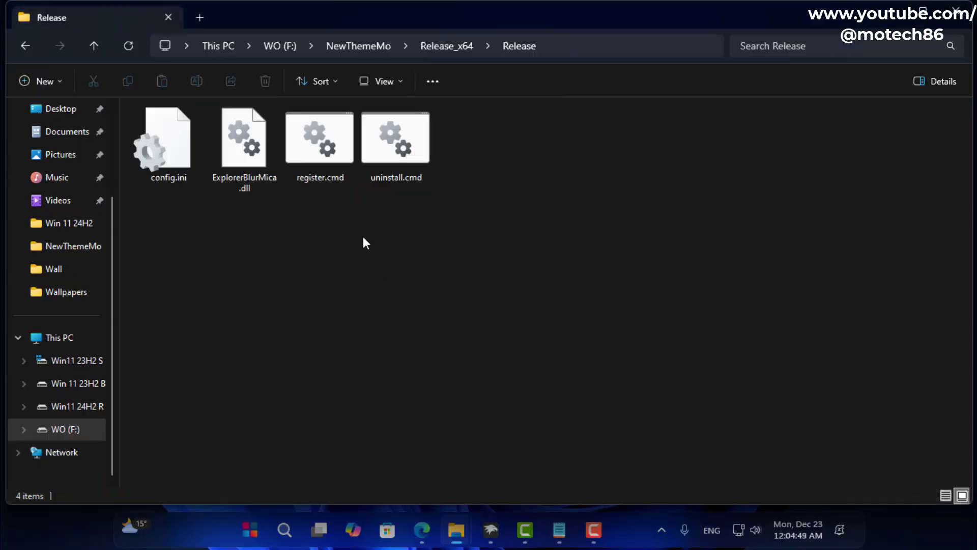
right_click(305, 158)
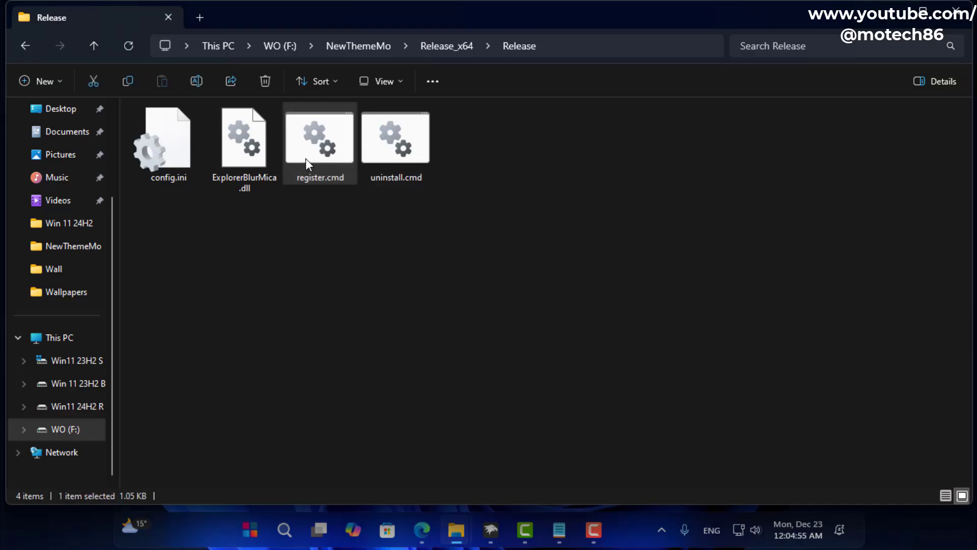
click(372, 253)
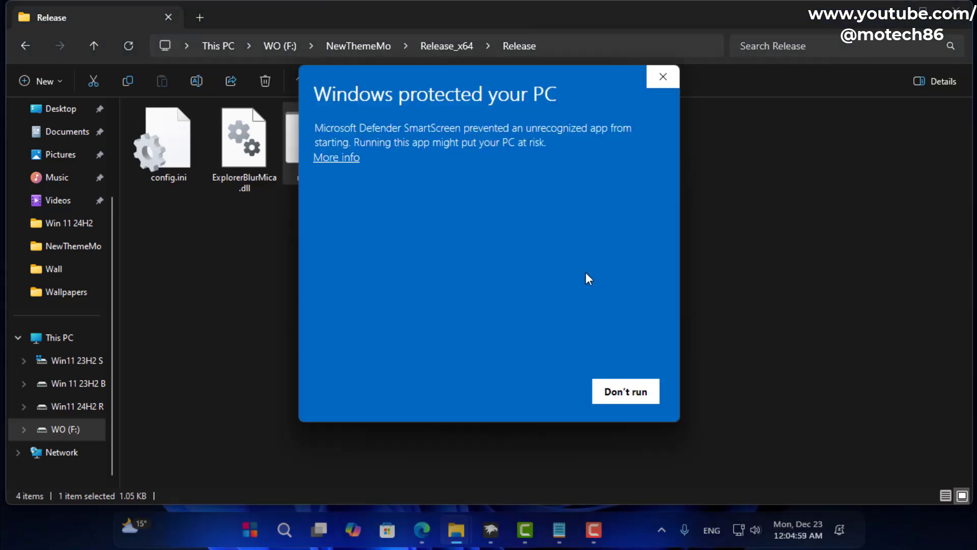
click(333, 158)
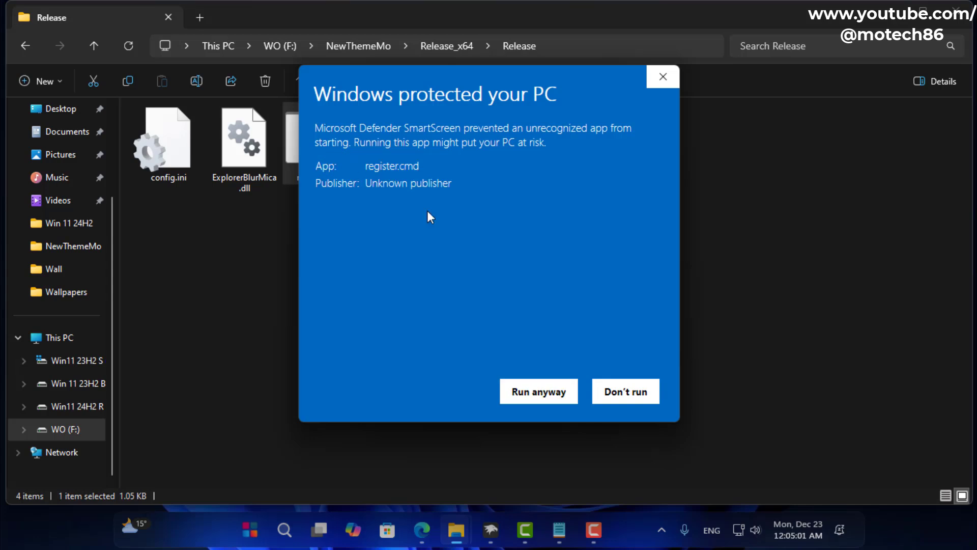
click(543, 395)
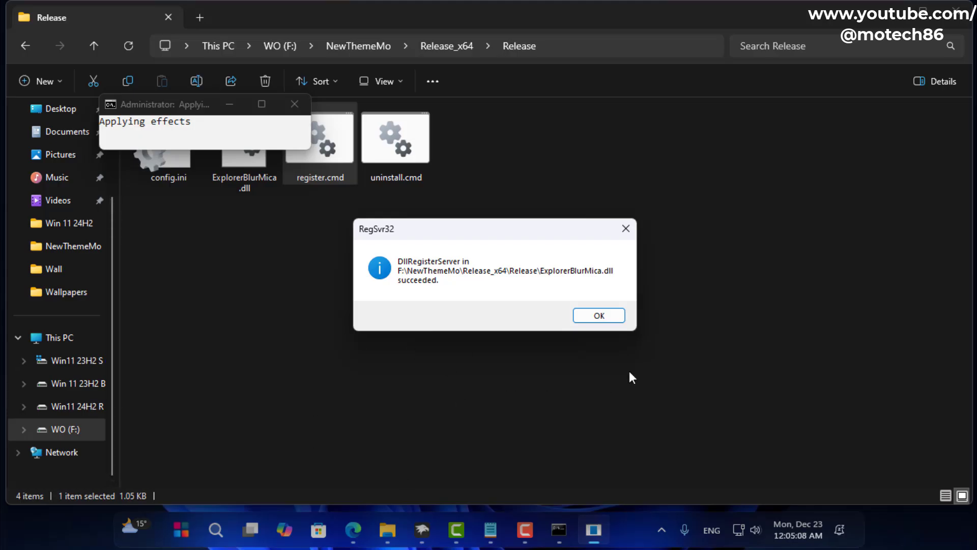
click(600, 315)
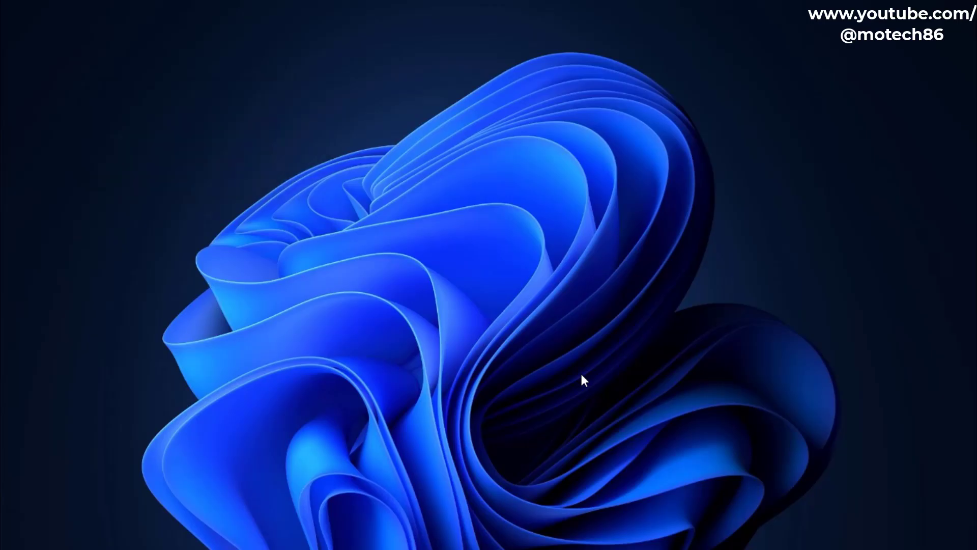
Reopen File Explorer at the NewThemeMo folder on drive F:, set 1359022.png as the desktop background, and close the window.
click(455, 529)
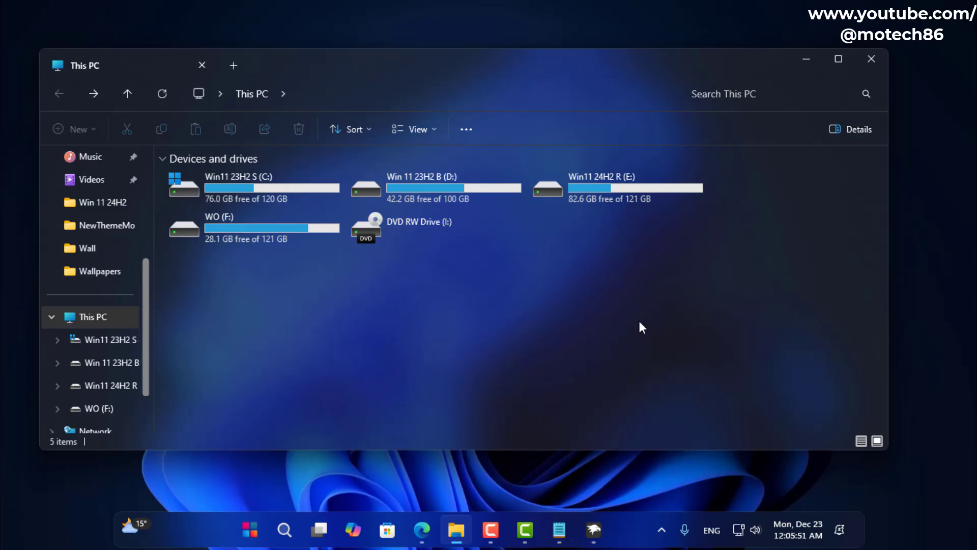
double_click(204, 219)
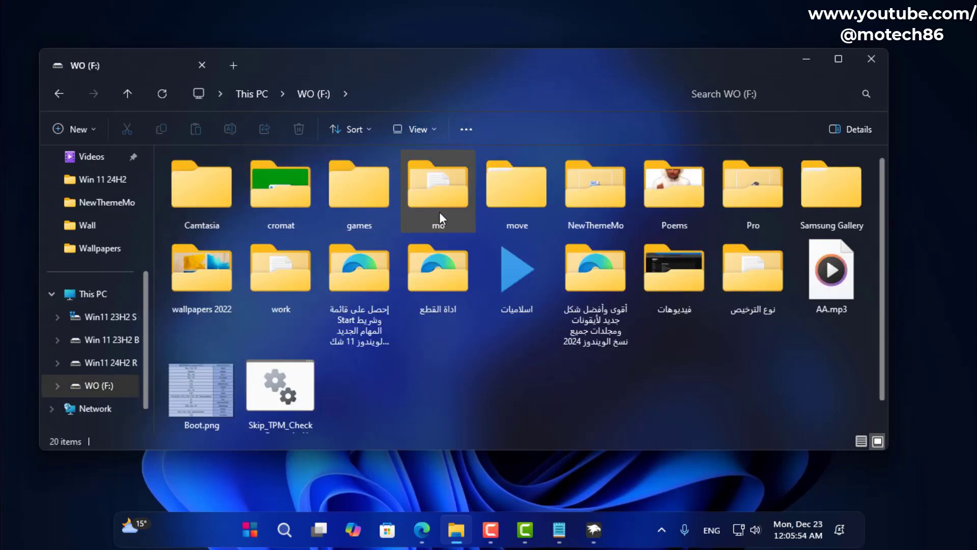
double_click(573, 195)
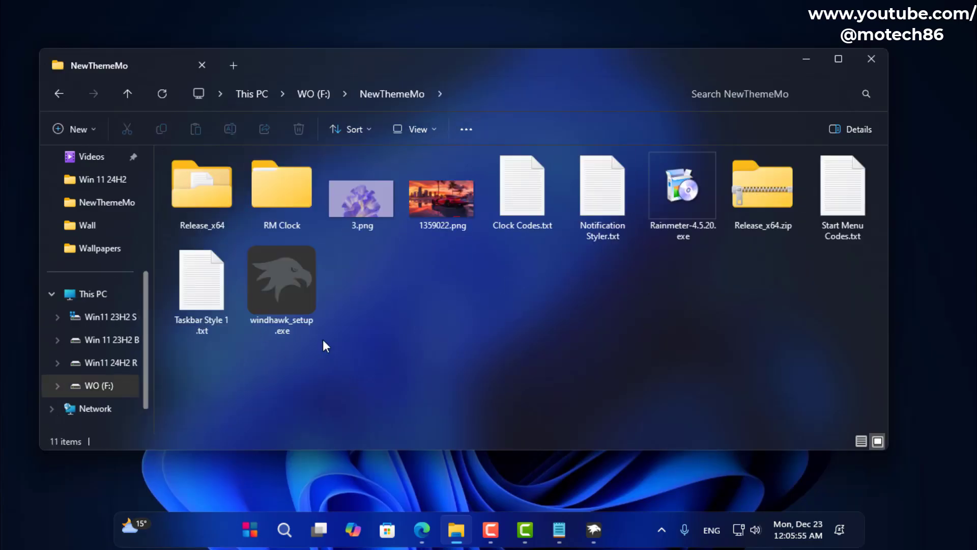
click(458, 204)
click(500, 130)
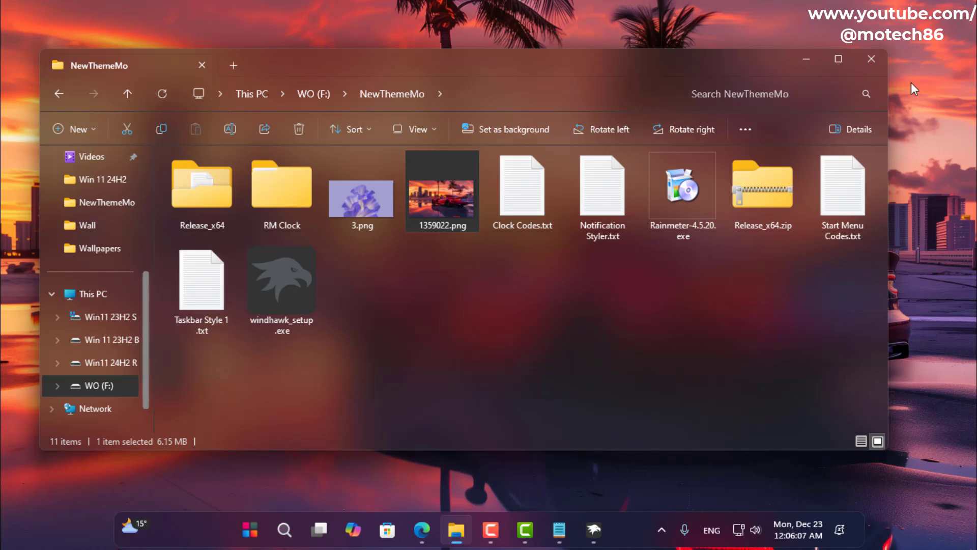
click(871, 58)
Check File Explorer, the Start menu, the notification center and the Microsoft Store jump list against the new wallpaper, closing each one.
click(456, 529)
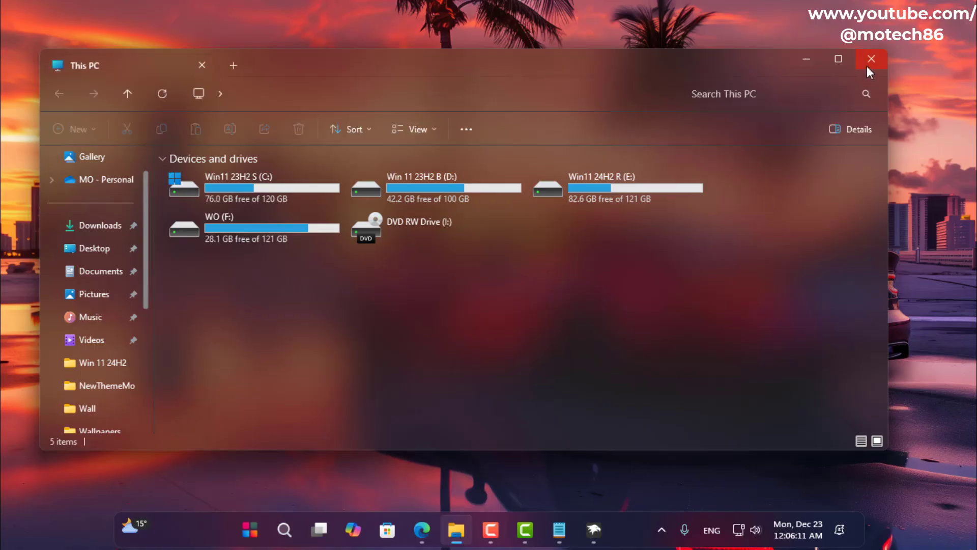
click(866, 64)
click(256, 529)
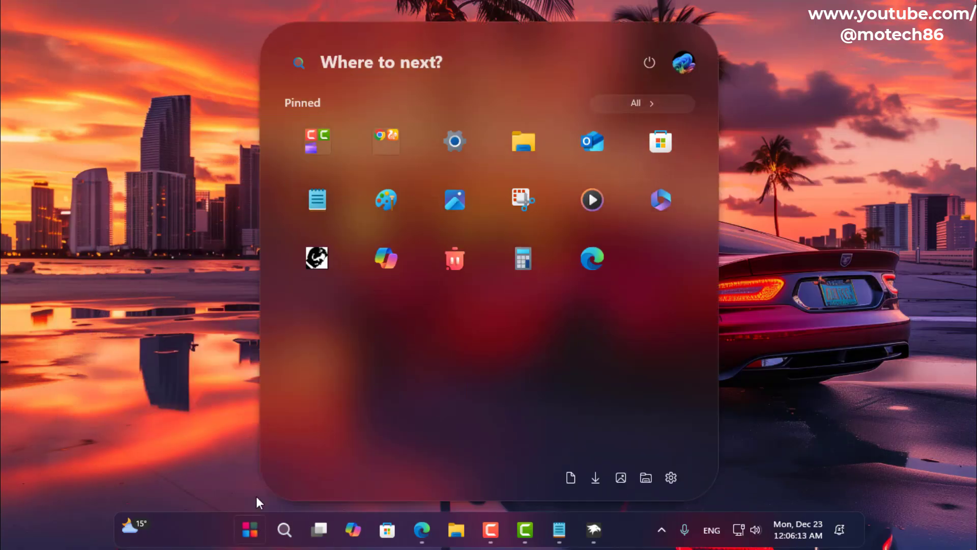
click(255, 495)
click(790, 530)
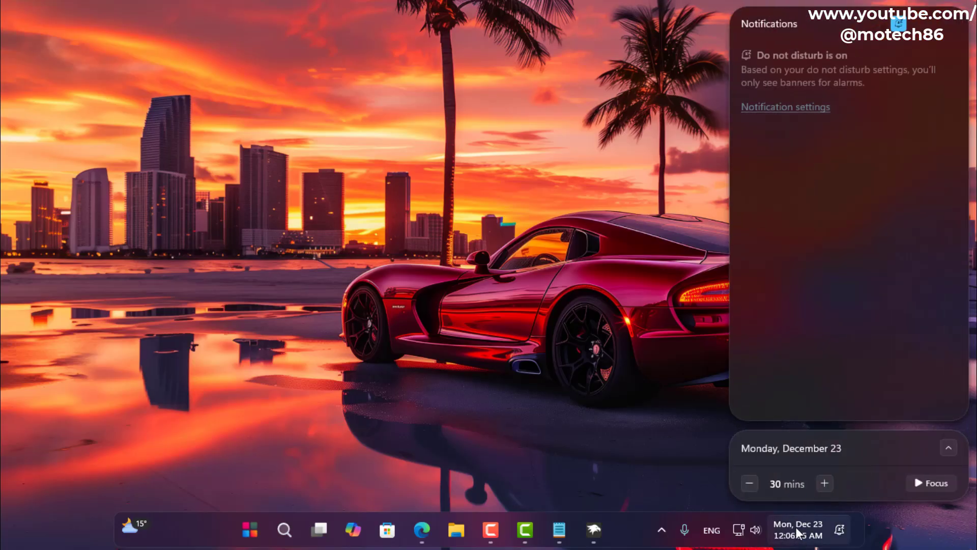
click(583, 361)
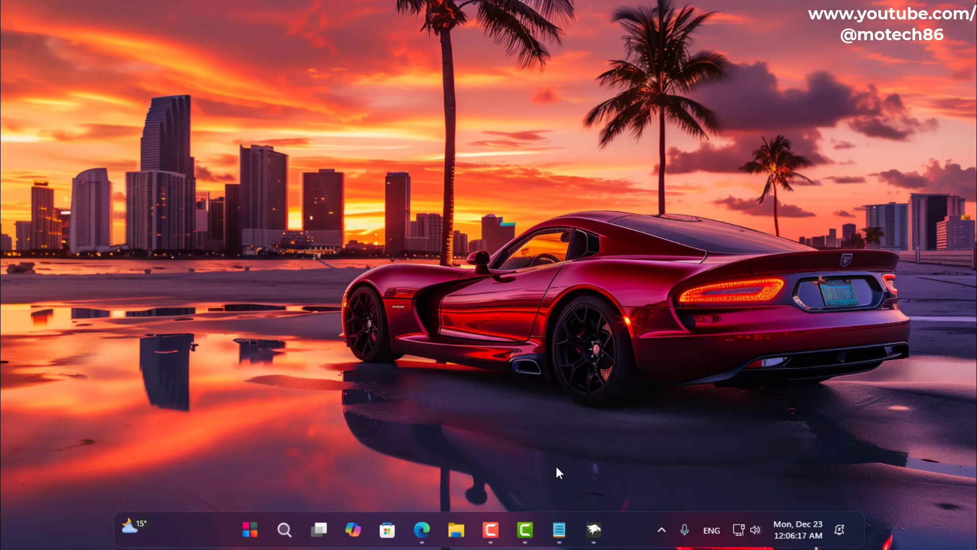
right_click(389, 531)
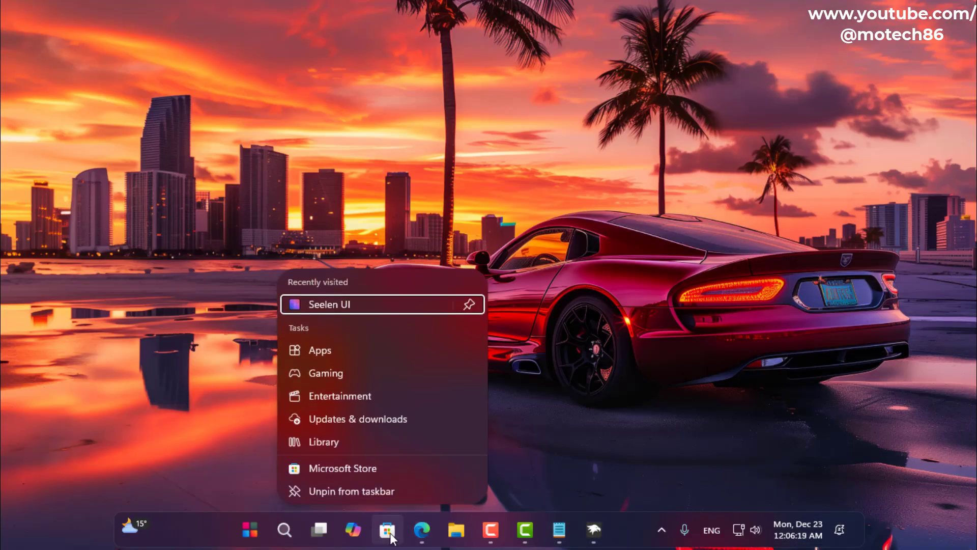
click(606, 384)
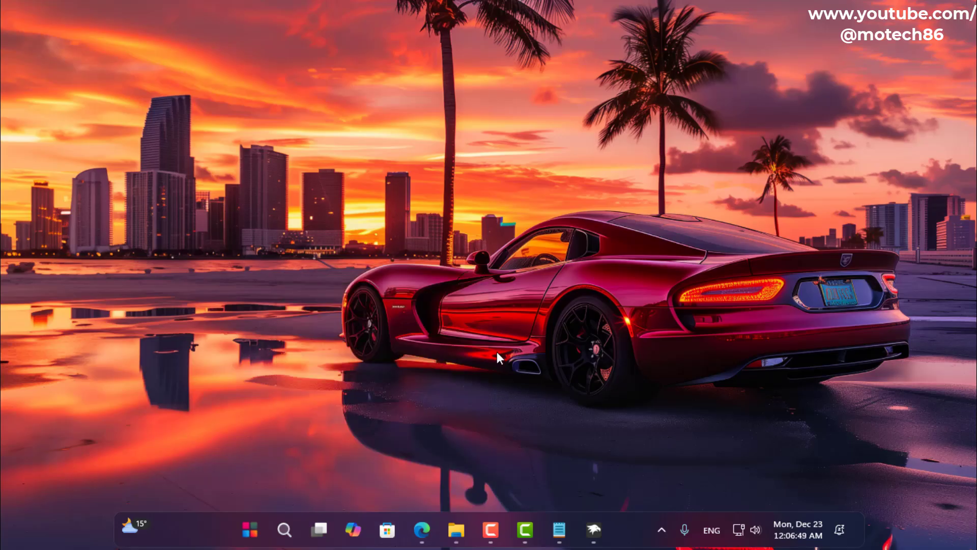
Run Rainmeter-4.5.20.exe from the NewThemeMo folder and complete a standard installation in English, launching Rainmeter at the end.
click(456, 529)
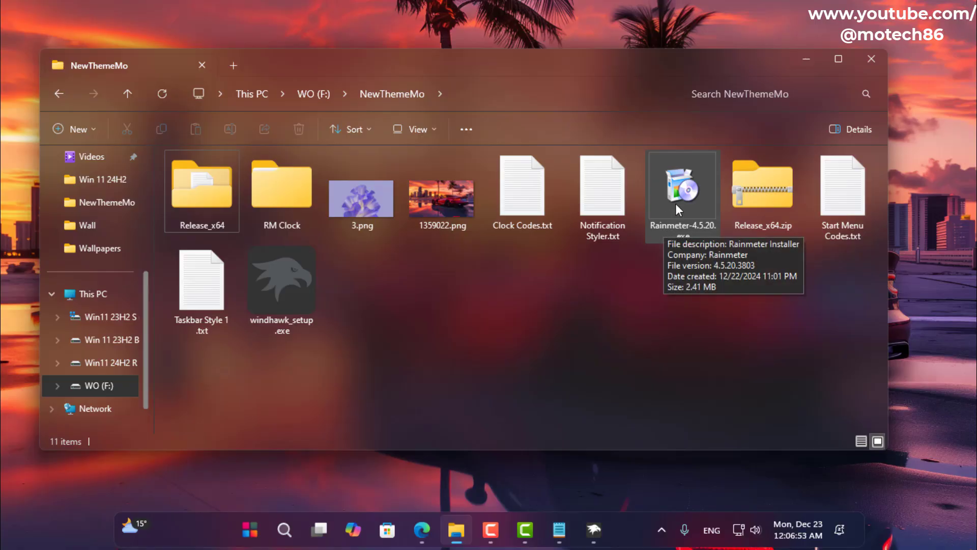
double_click(686, 211)
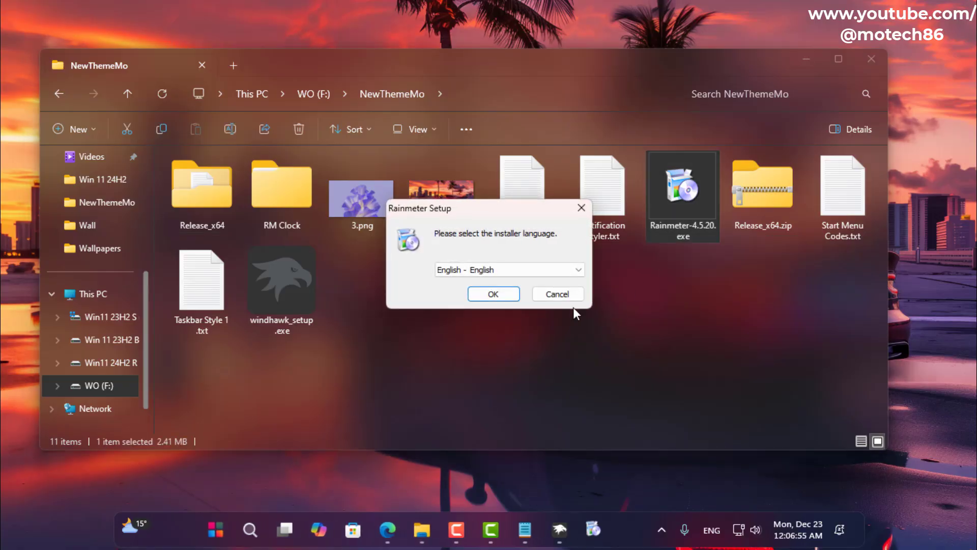
click(501, 298)
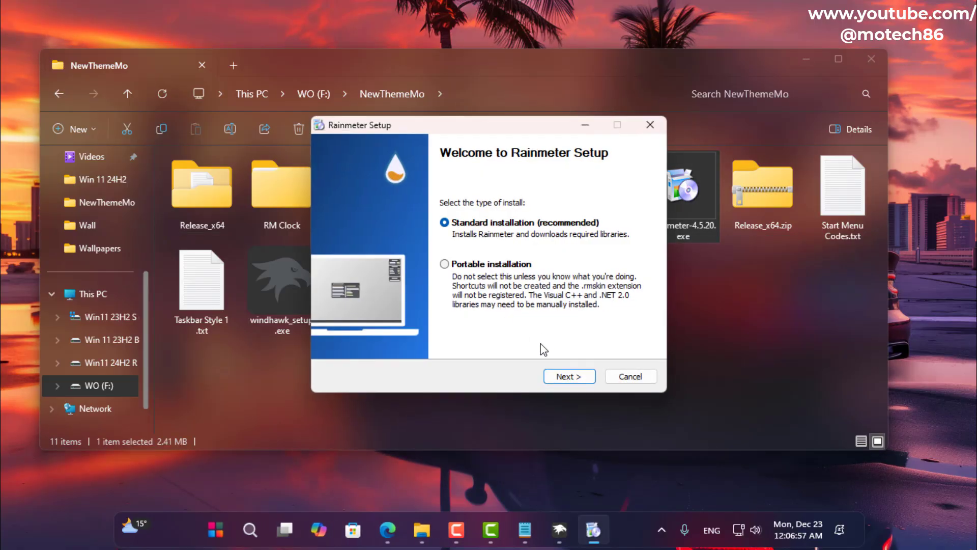
click(566, 377)
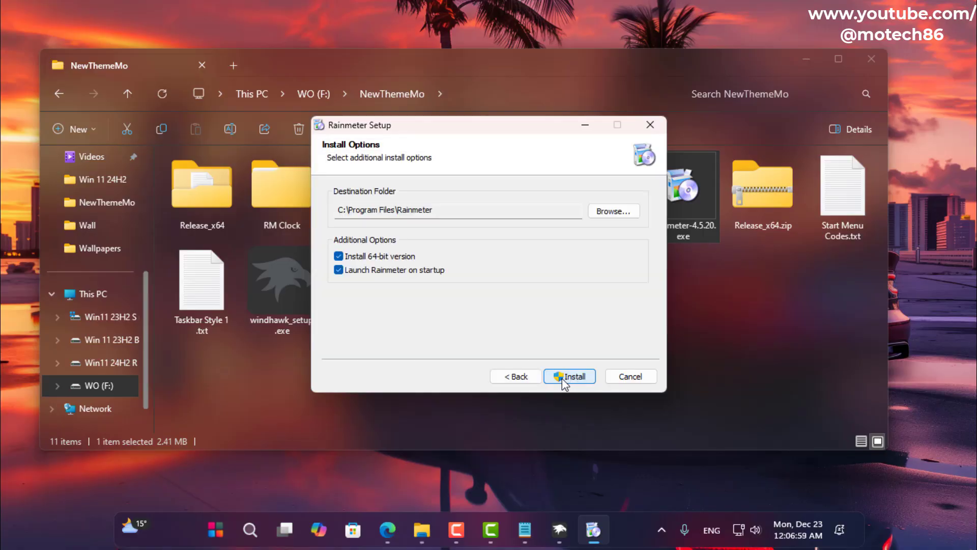
click(565, 377)
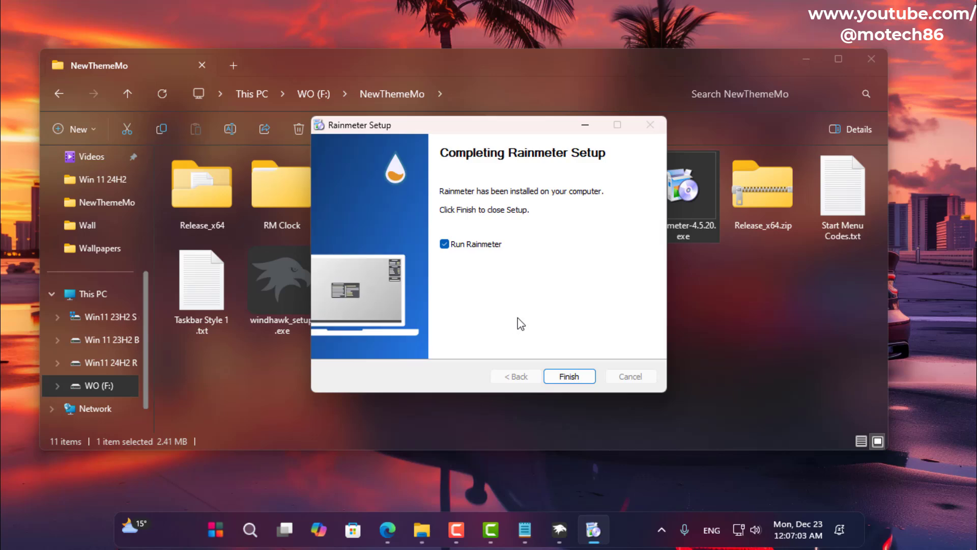
click(569, 376)
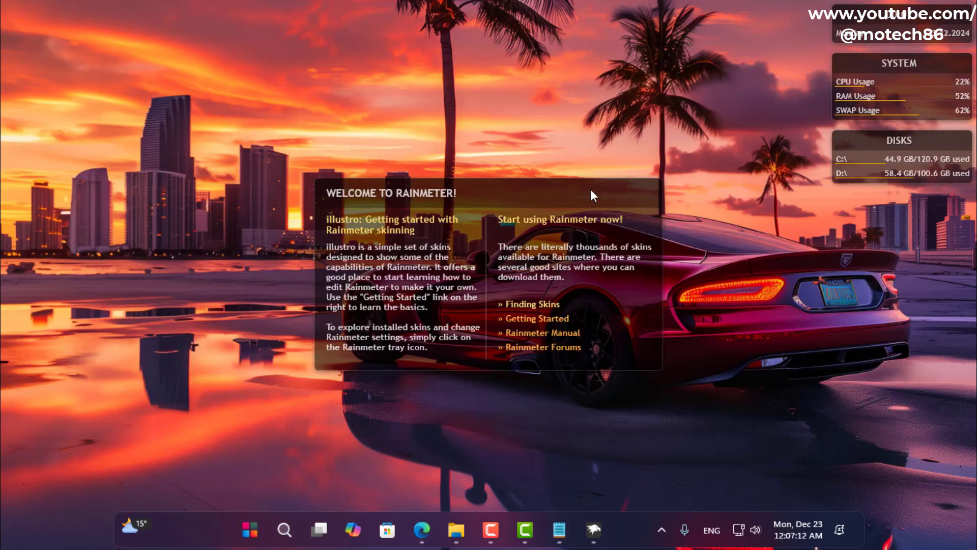
Unload the default illustro Welcome, Disks, System and date skins from the desktop.
right_click(477, 194)
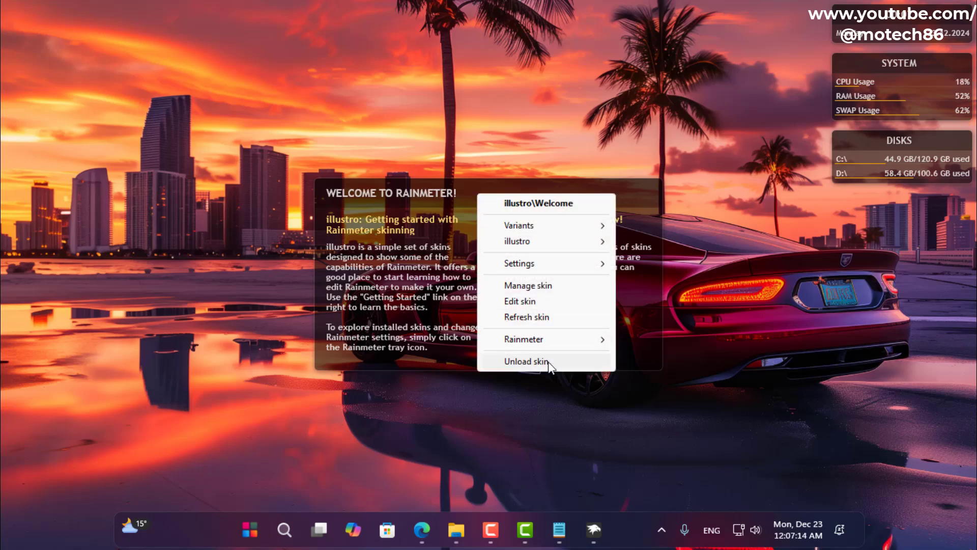
click(516, 361)
right_click(860, 137)
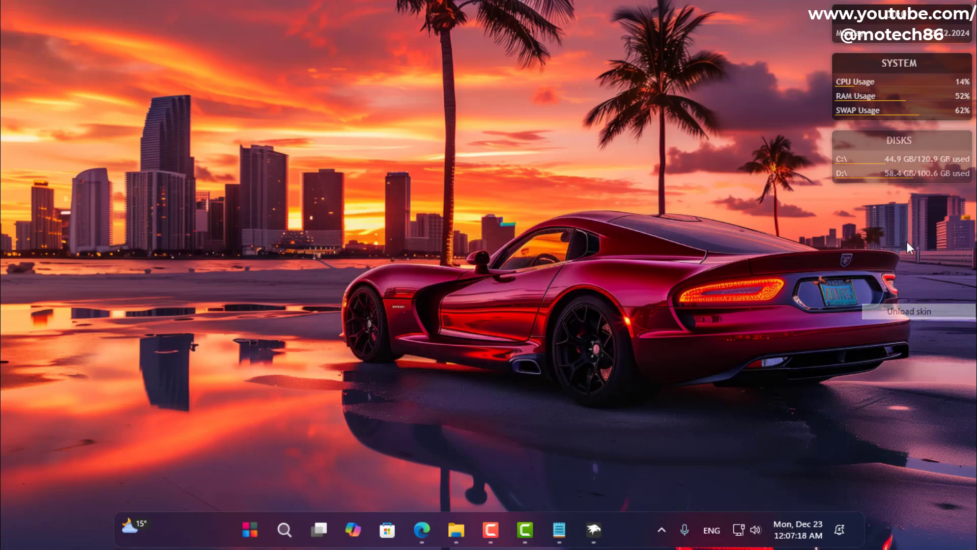
click(896, 310)
right_click(861, 65)
click(895, 232)
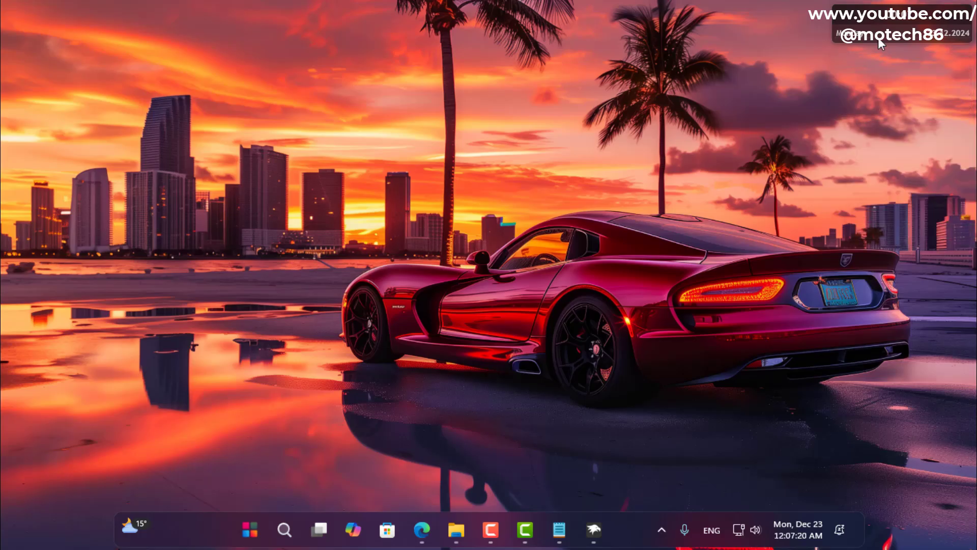
right_click(867, 16)
click(897, 186)
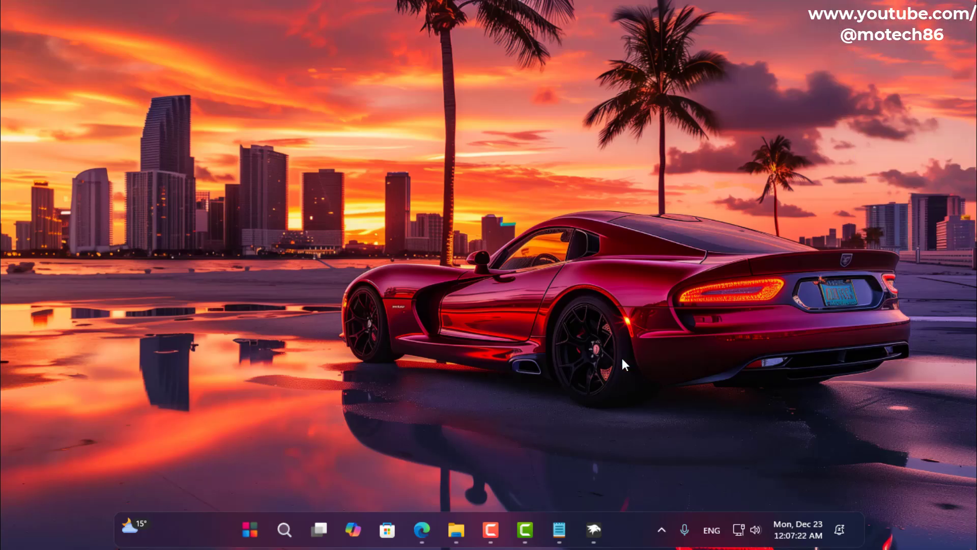
Copy the RM Clock folder from NewThemeMo in File Explorer and paste it into Documents\Rainmeter\Skins.
click(456, 529)
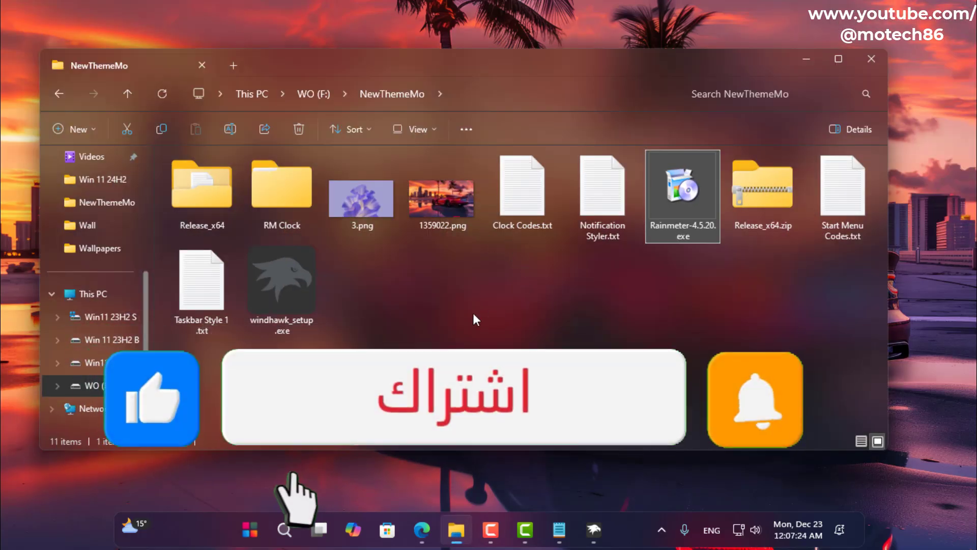
right_click(285, 203)
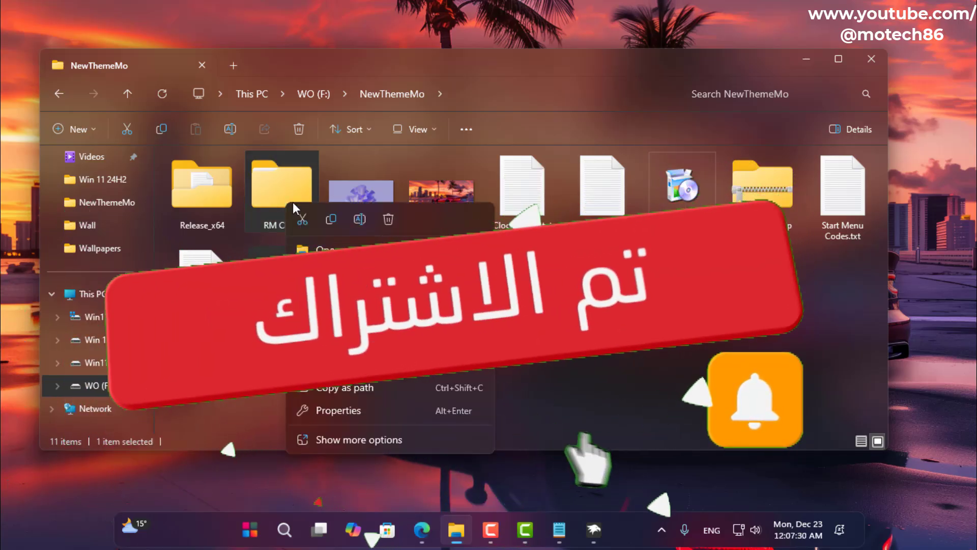
click(332, 221)
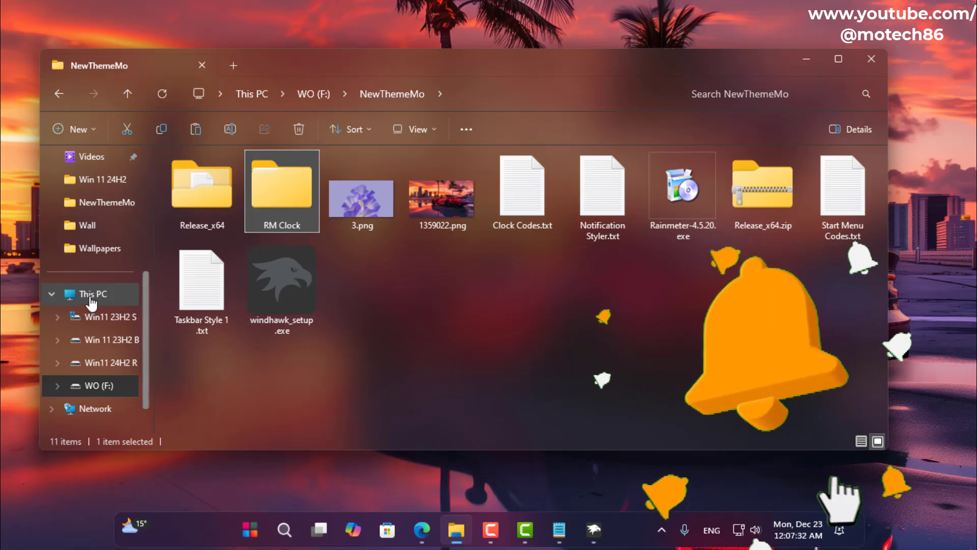
click(94, 294)
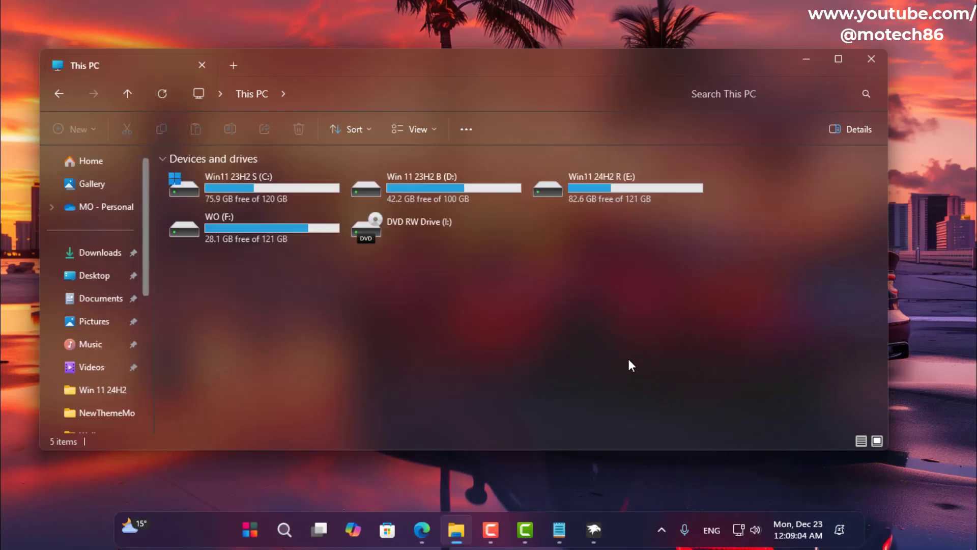
click(98, 299)
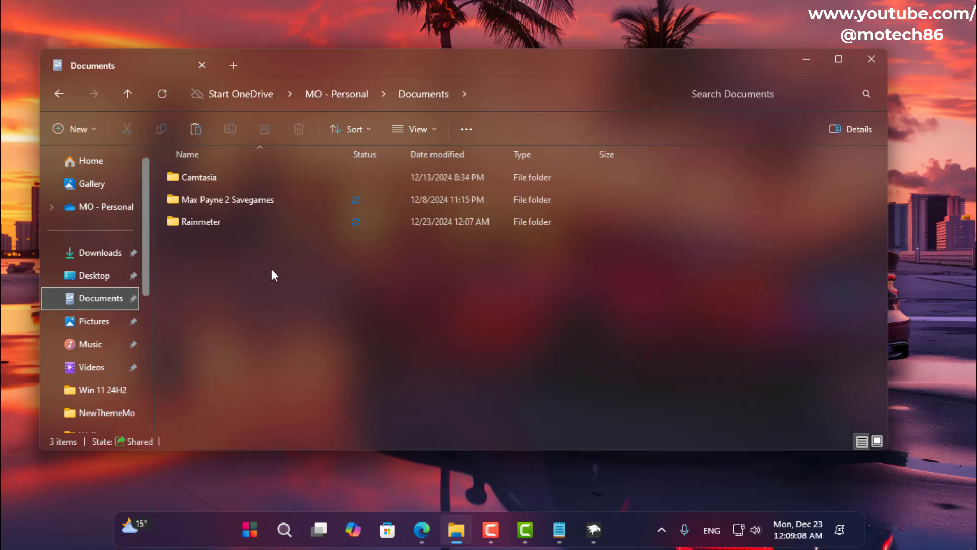
double_click(199, 221)
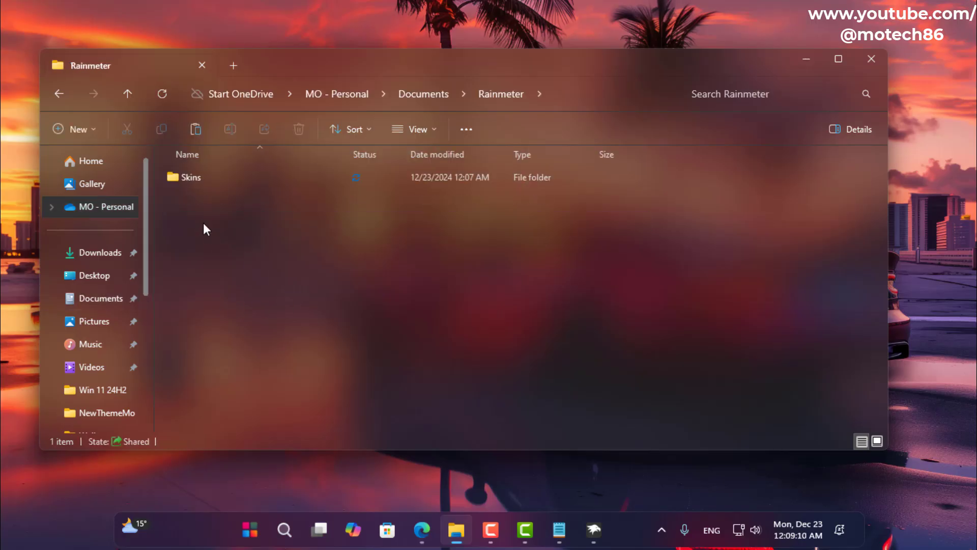
click(192, 180)
double_click(191, 180)
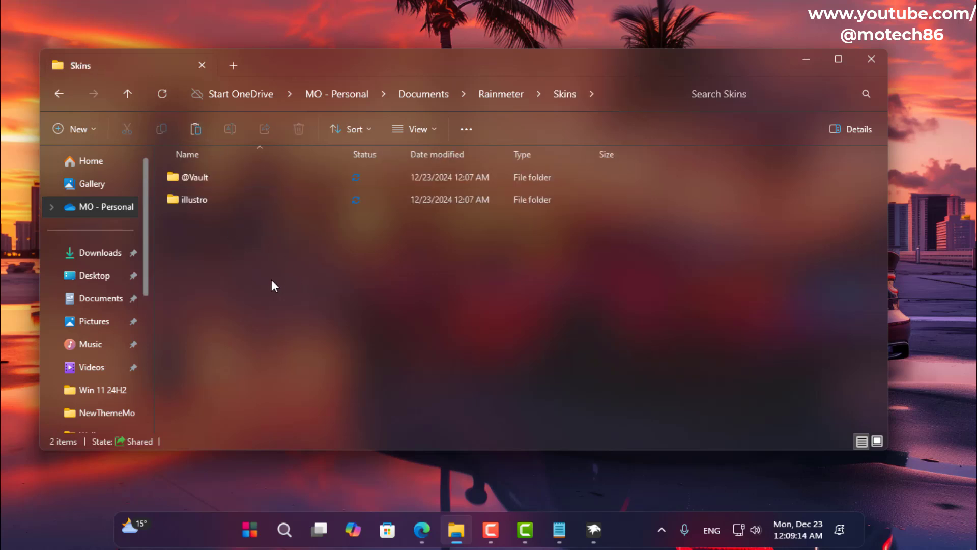
key(ctrl+v)
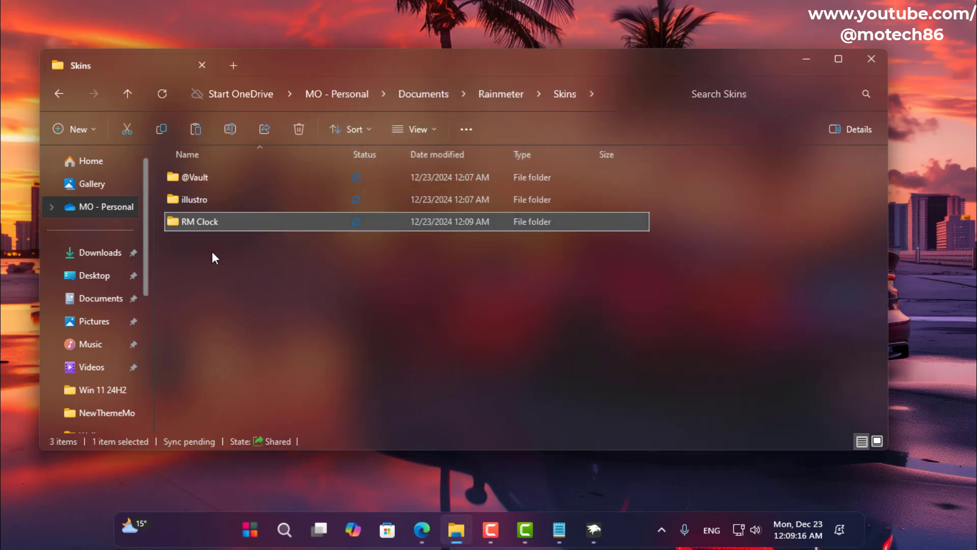
Close File Explorer, open the Rainmeter manager and refresh all skins to load the copied RM Clock folder into the list.
click(871, 59)
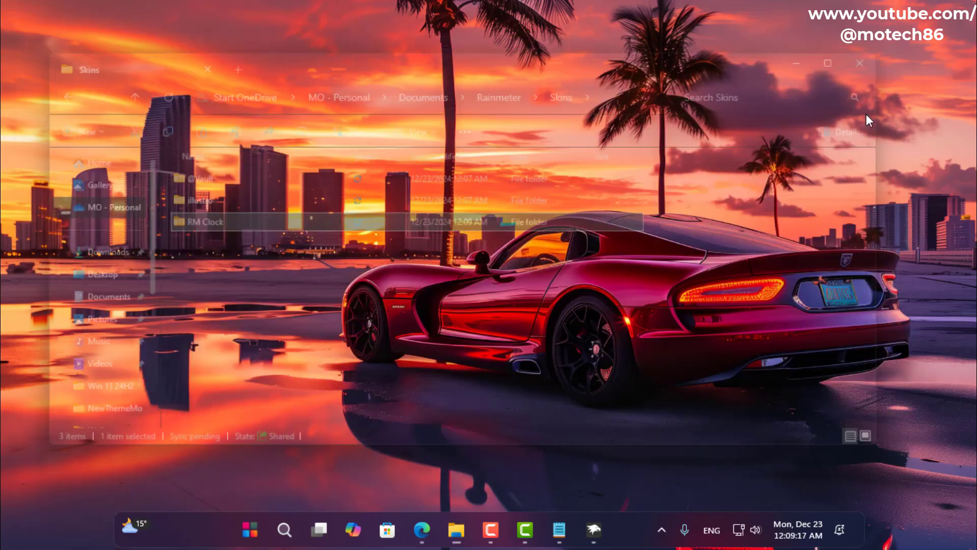
click(662, 526)
click(618, 489)
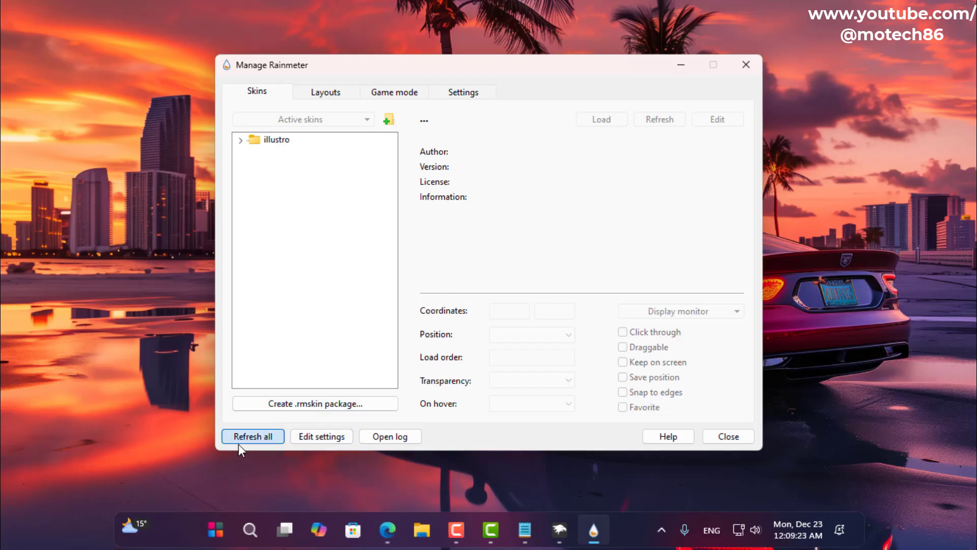
click(238, 443)
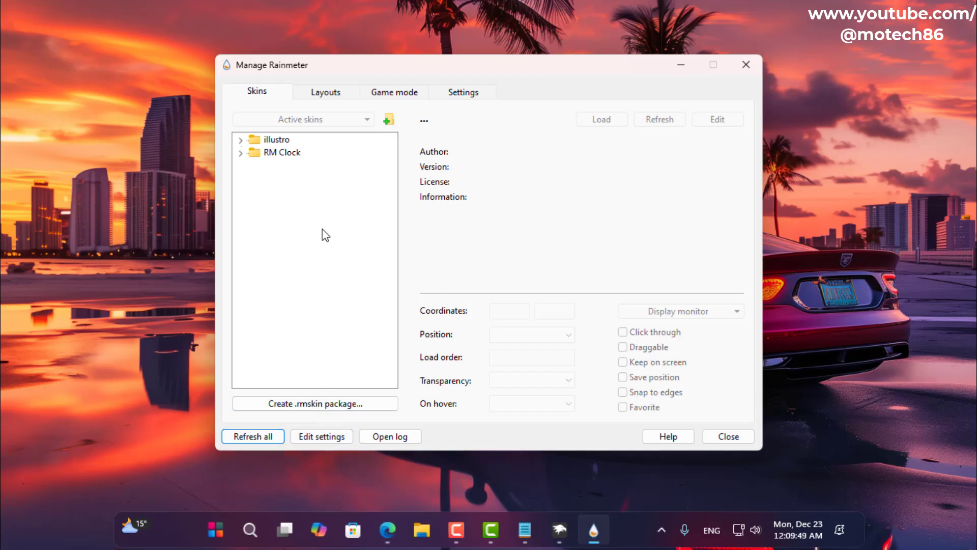
Load the Clock.ini skin from RM Clock\Clock onto the desktop.
click(240, 152)
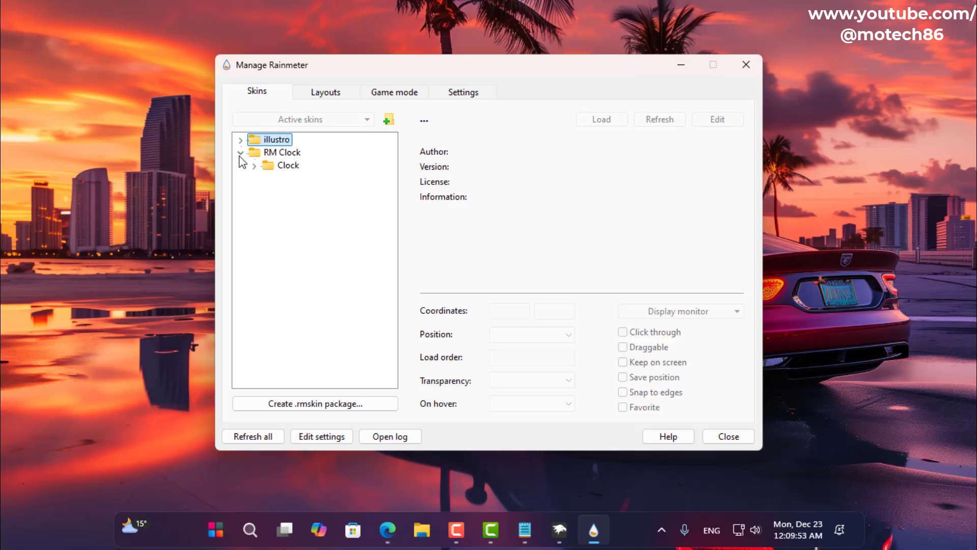
click(254, 166)
click(298, 181)
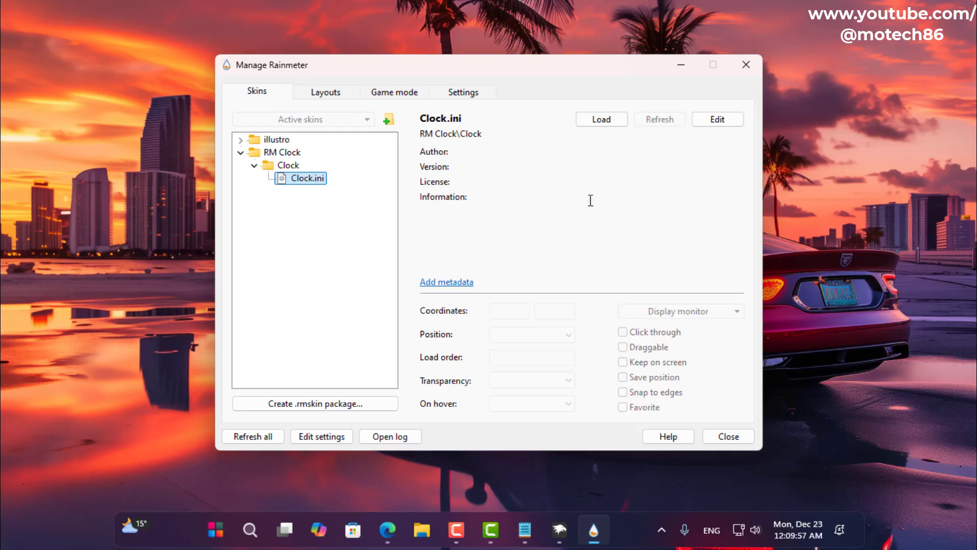
click(600, 121)
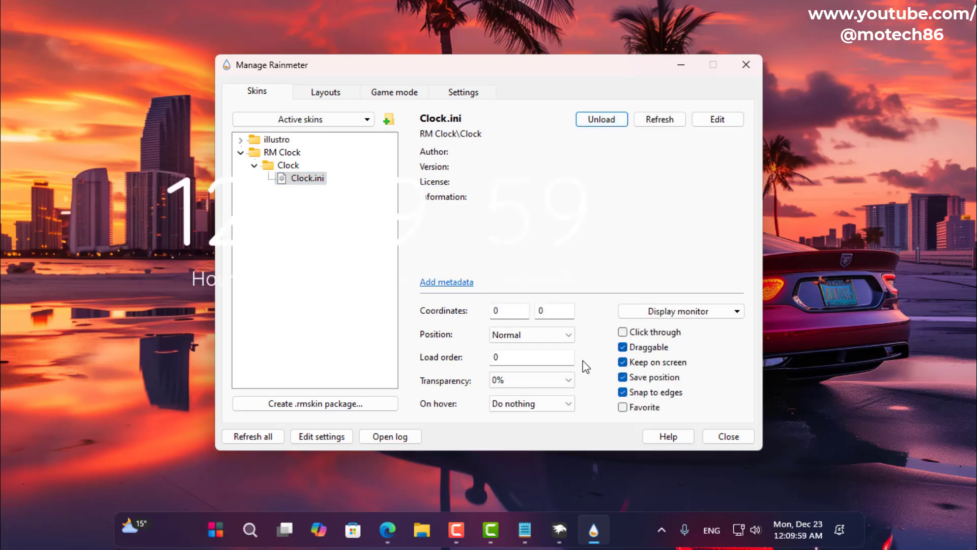
Set the clock skin's position to On desktop, close the manager and move the clock towards the middle of the desktop.
click(520, 332)
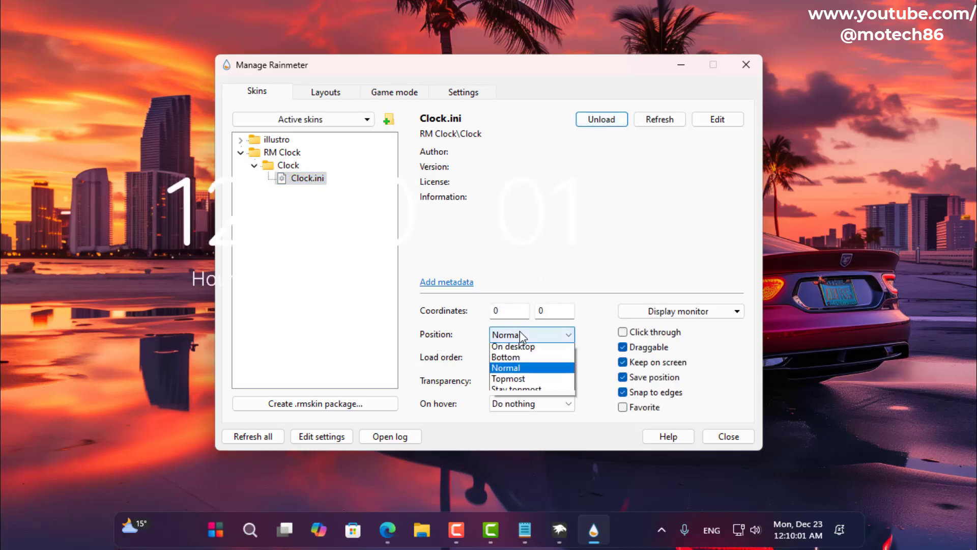
click(519, 350)
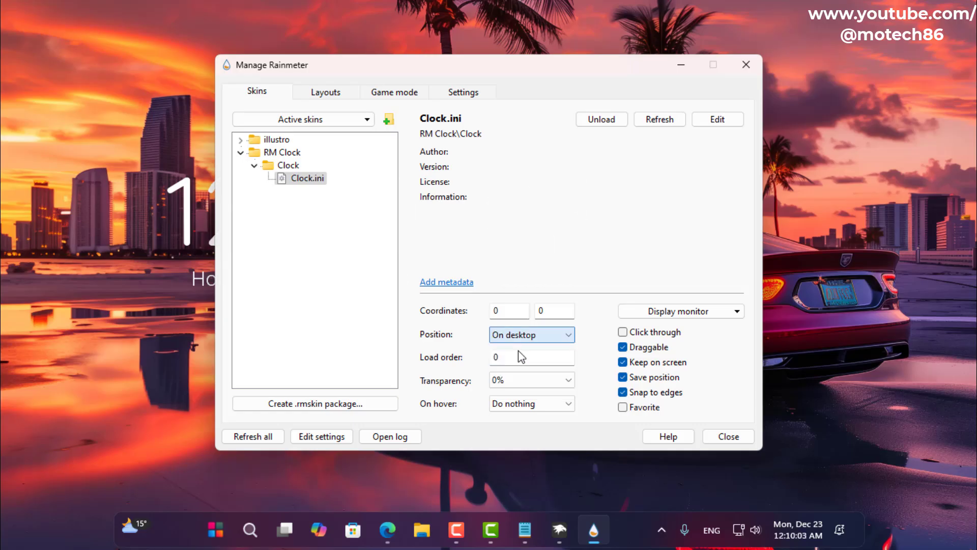
click(746, 65)
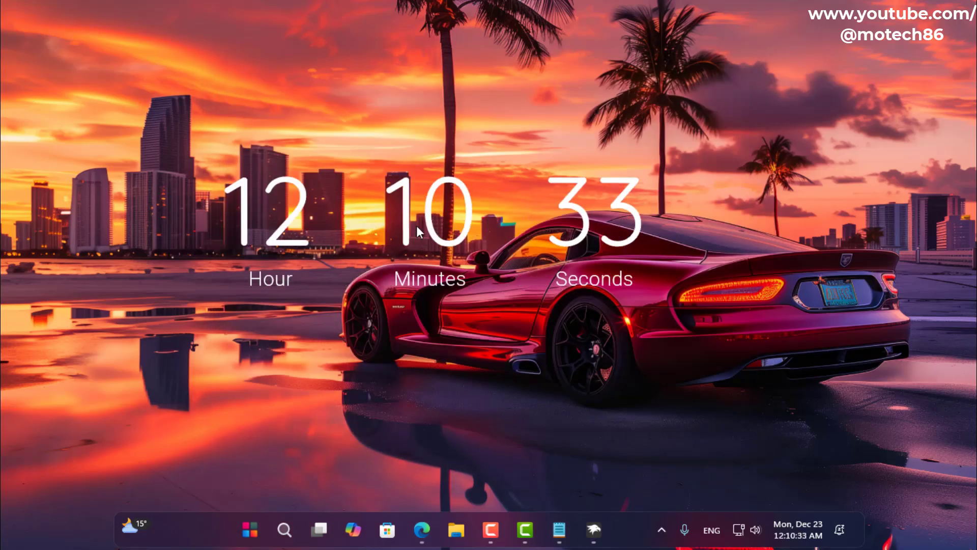
drag(417, 225, 447, 221)
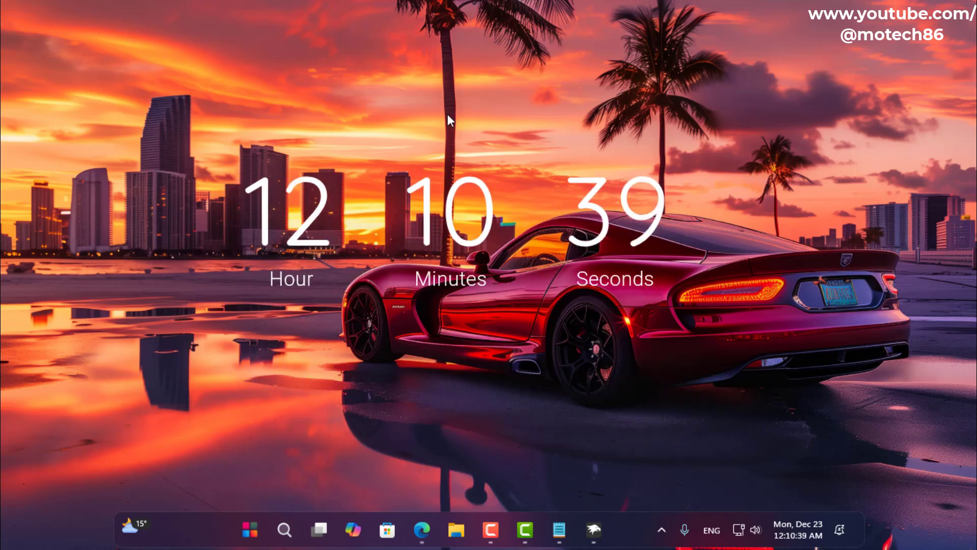
drag(447, 114, 434, 118)
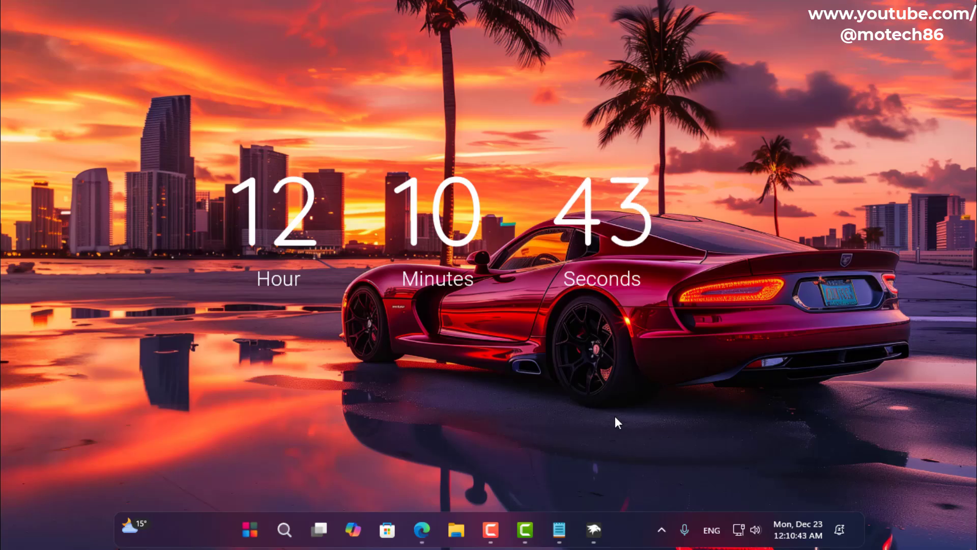
Check the Start menu, the notification center and File Explorer together with the desktop clock, closing each one.
click(252, 531)
click(252, 531)
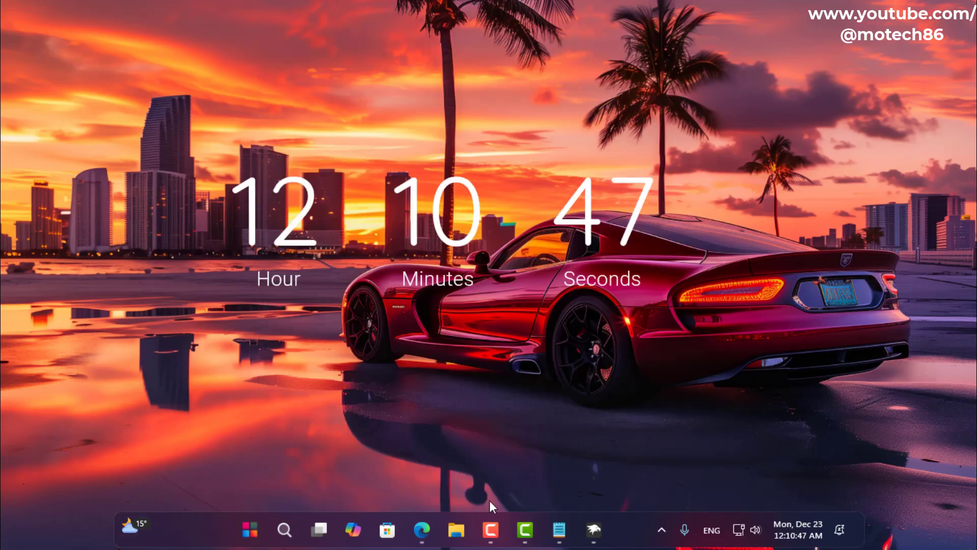
click(803, 529)
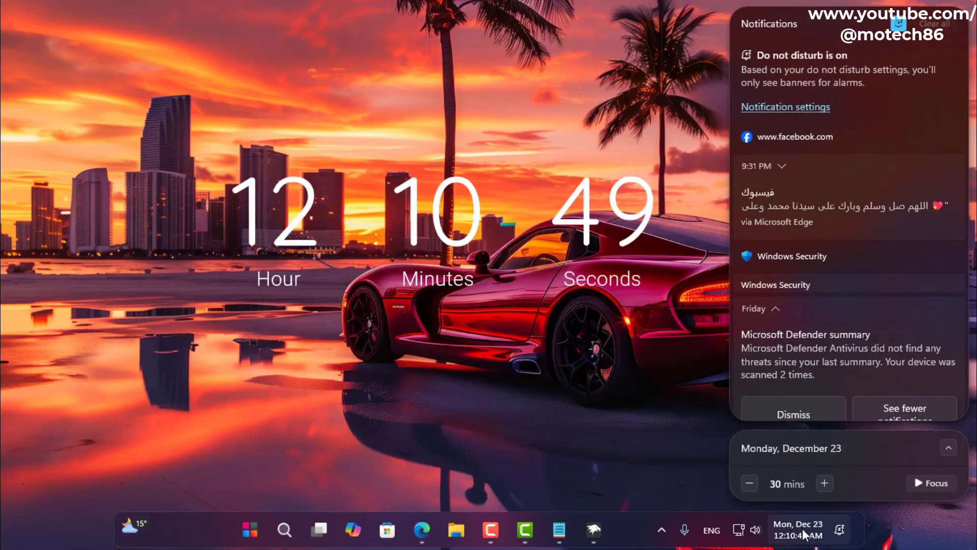
click(688, 472)
click(456, 529)
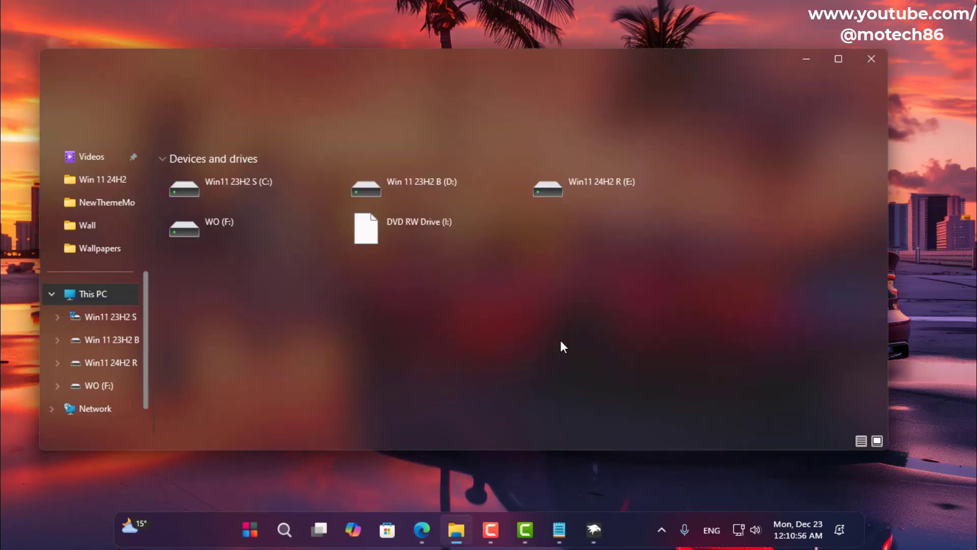
click(871, 59)
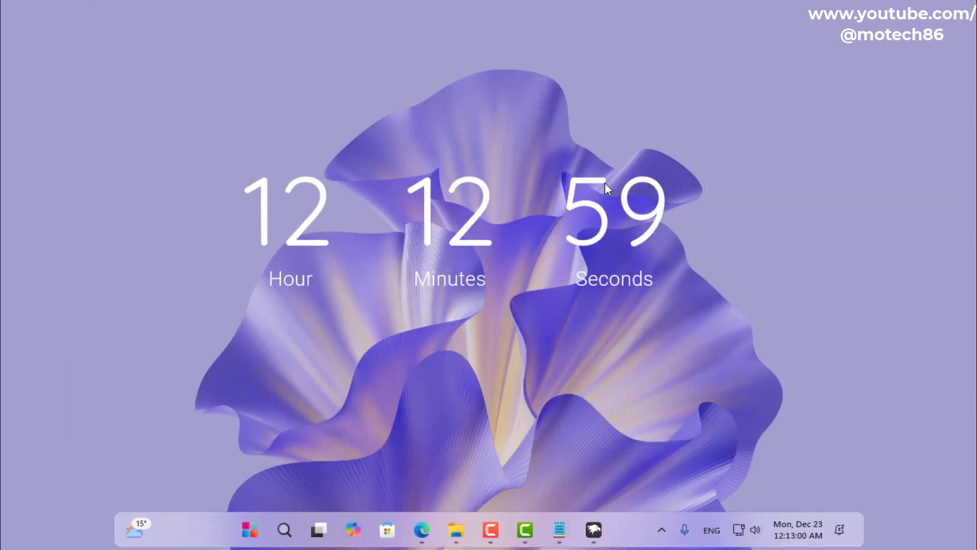
Centre the clock horizontally over the purple flower wallpaper and open File Explorer to view its blur in light mode.
drag(605, 184, 630, 216)
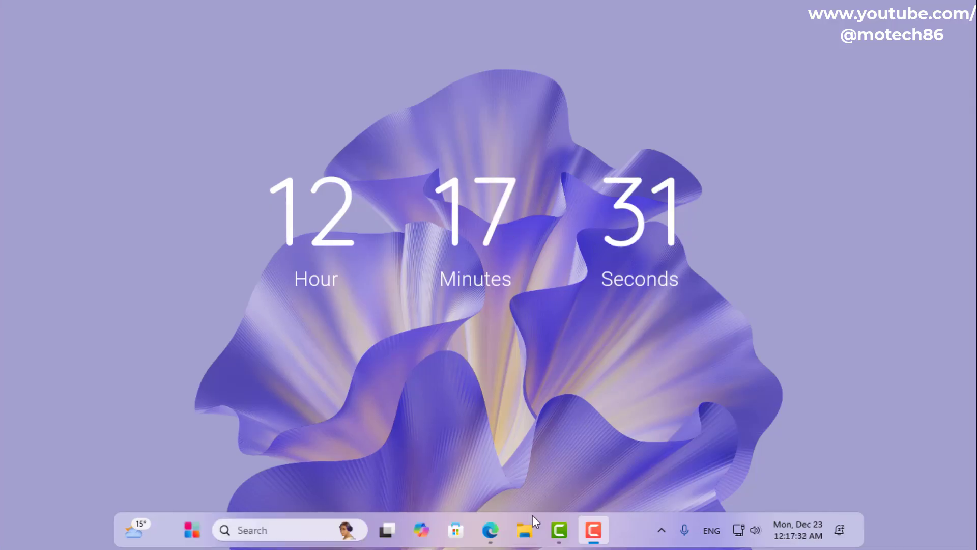
key(super+e)
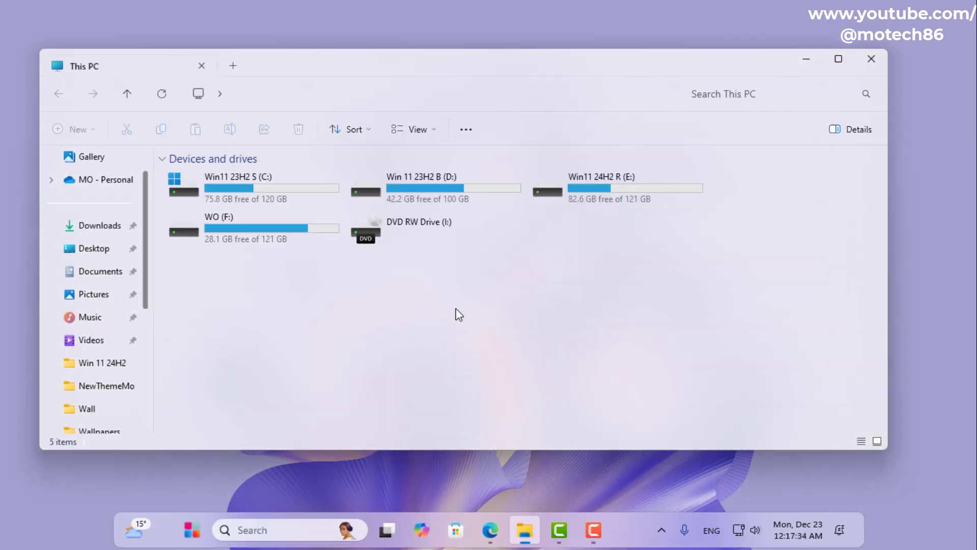
drag(362, 68, 377, 72)
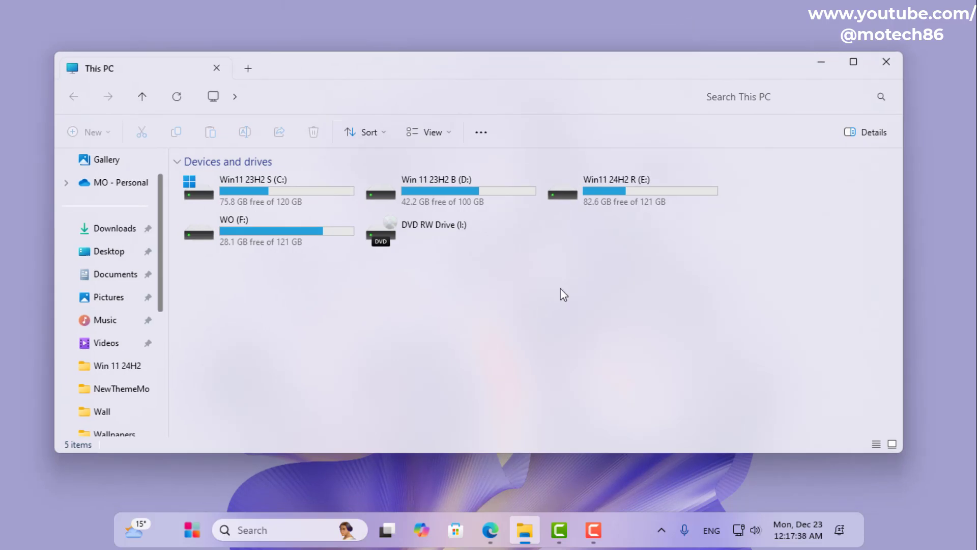
Open config.ini from F:\NewThemeMo\Release_x64\Release for editing in Notepad.
double_click(219, 223)
double_click(609, 192)
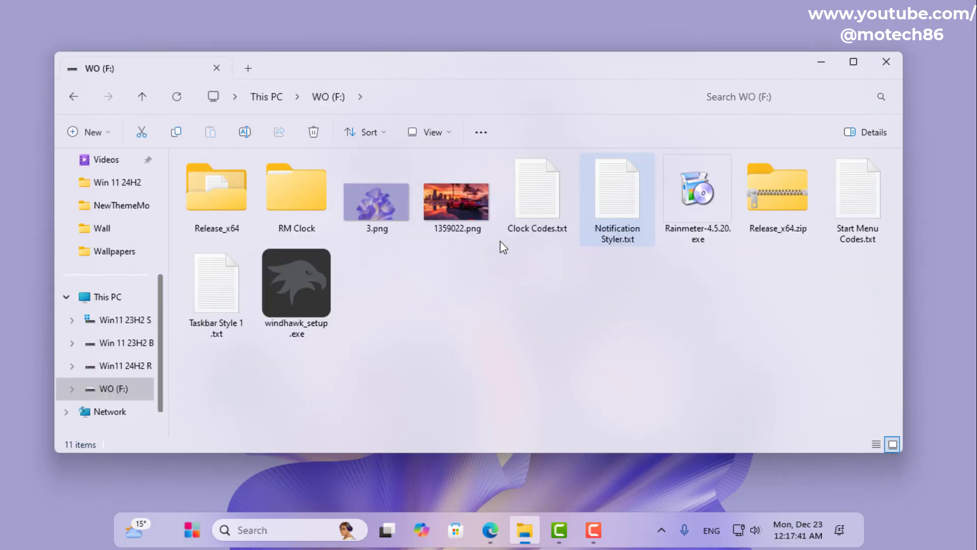
double_click(229, 209)
double_click(224, 186)
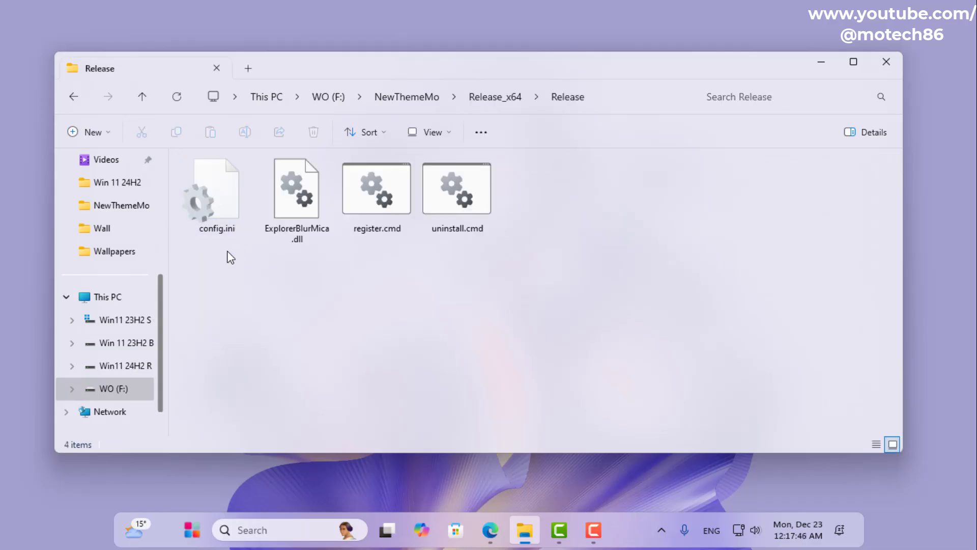
click(215, 220)
right_click(215, 217)
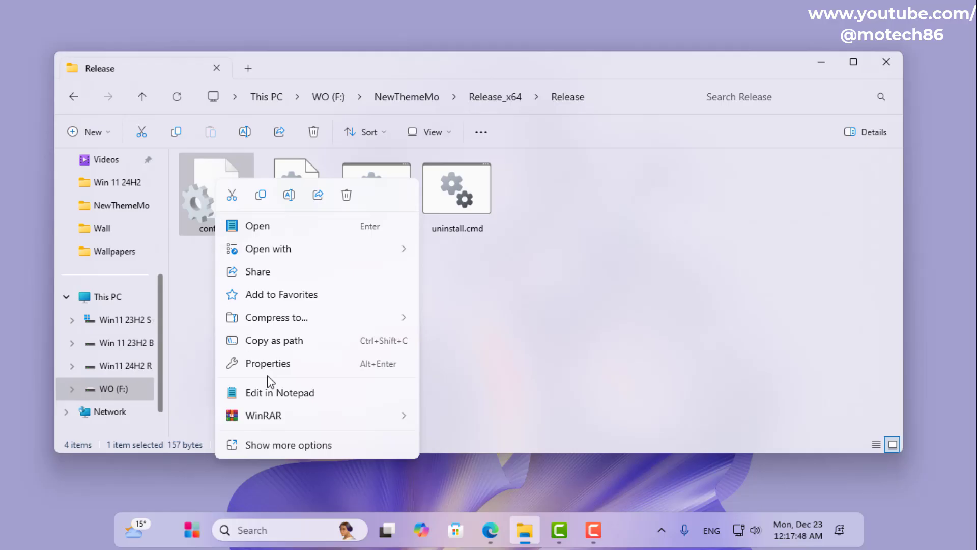
click(306, 392)
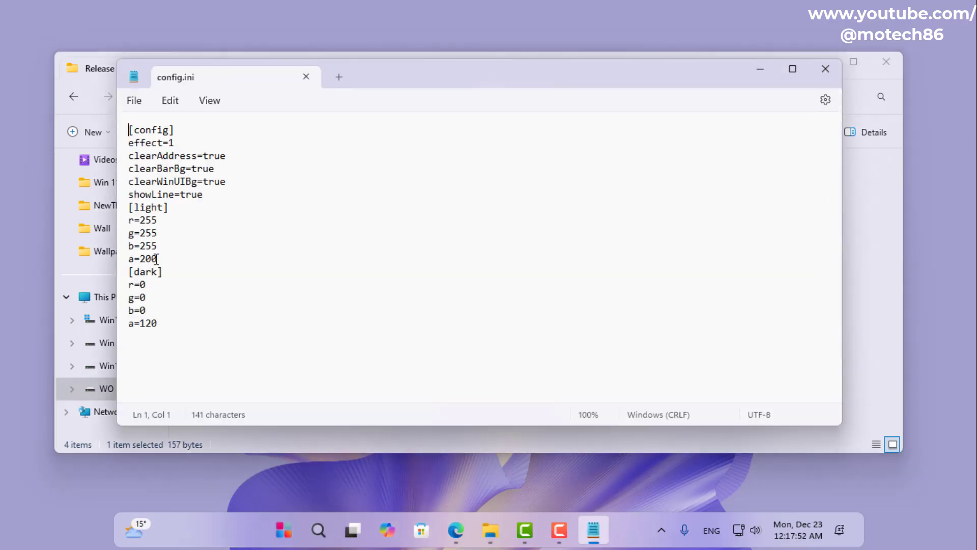
Set the a value in the [light] section of config.ini to 150, save the file and close Notepad.
drag(156, 258, 141, 262)
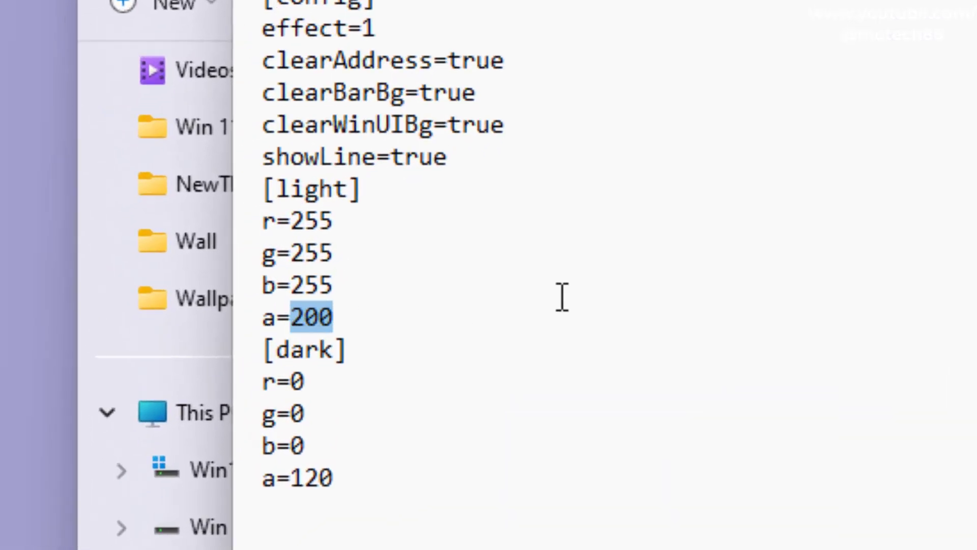
text(15)
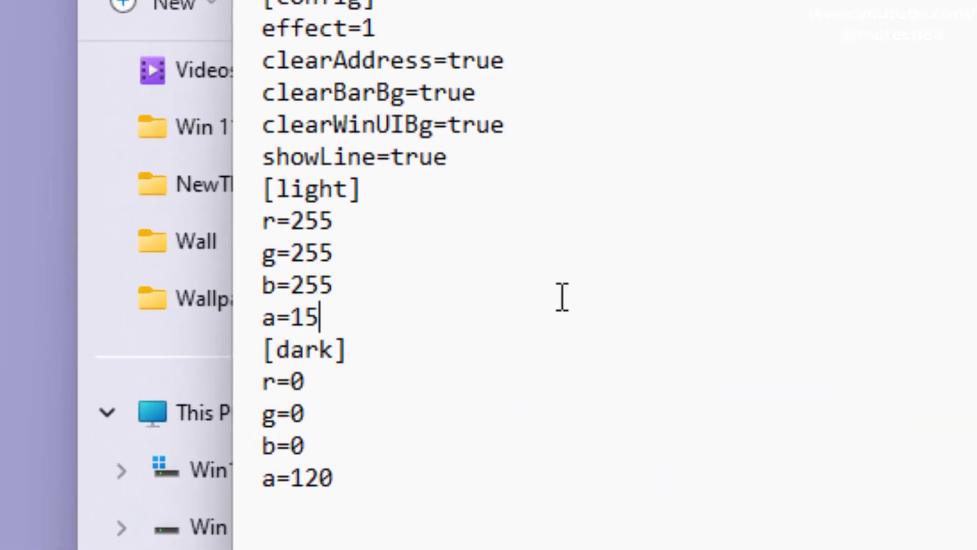
text(0)
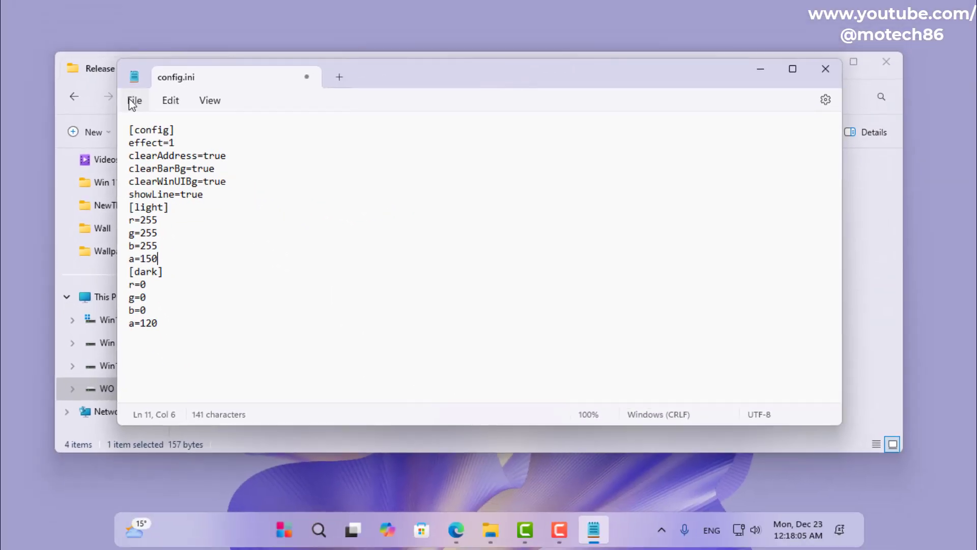
click(133, 100)
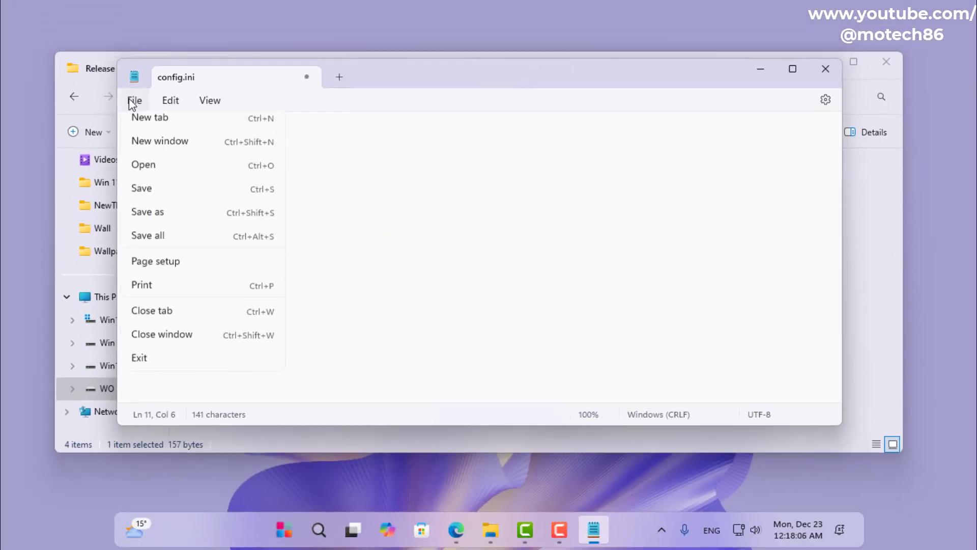
click(164, 198)
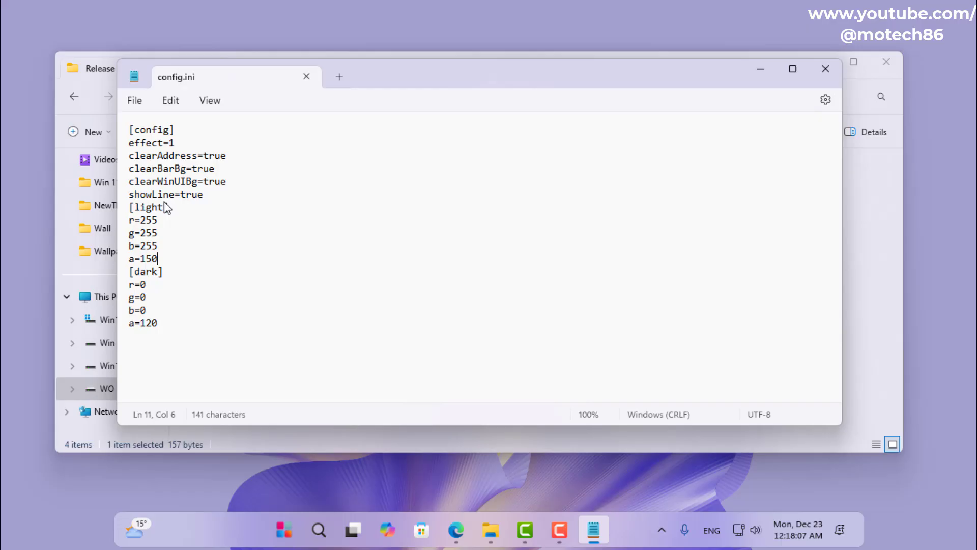
click(826, 69)
Close and reopen File Explorer to check the new light mode transparency, moving its window around before closing it.
click(885, 67)
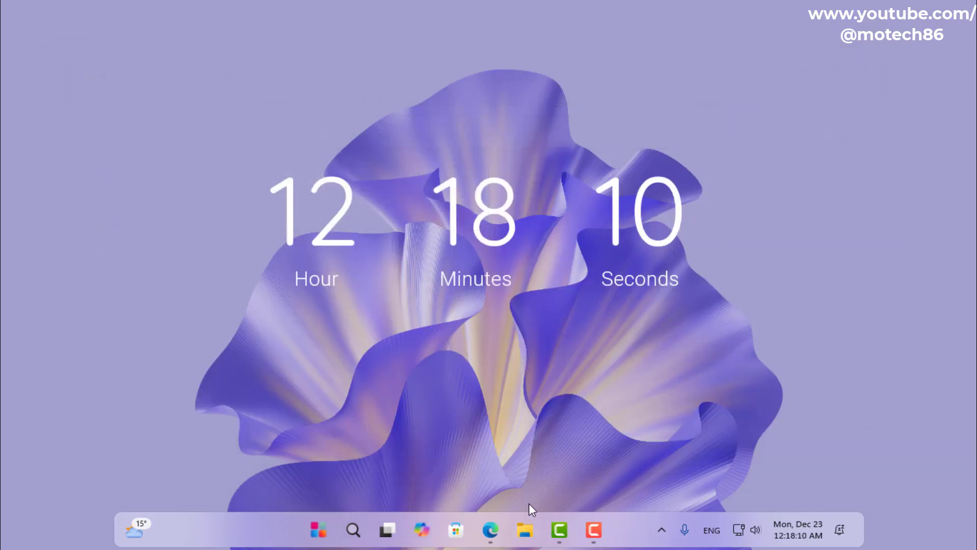
click(522, 528)
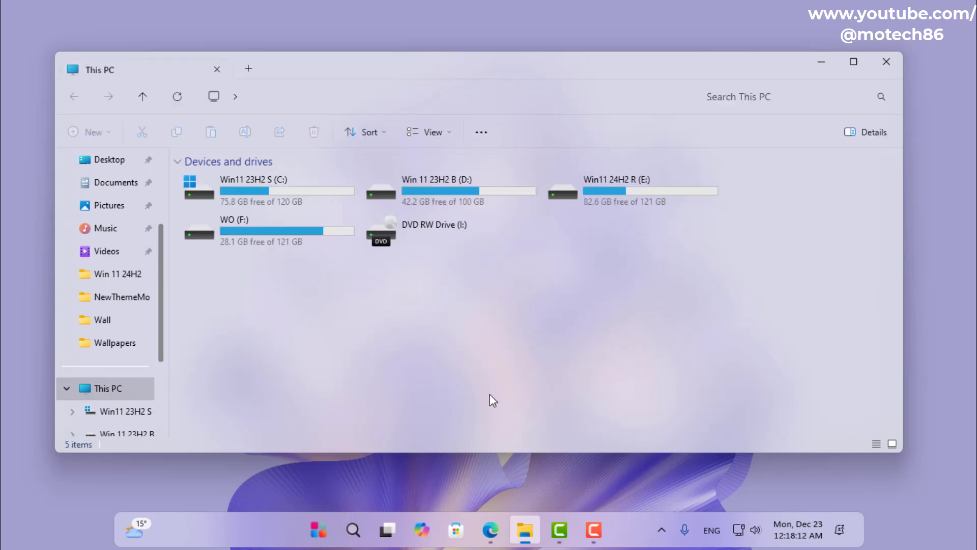
drag(449, 73, 466, 90)
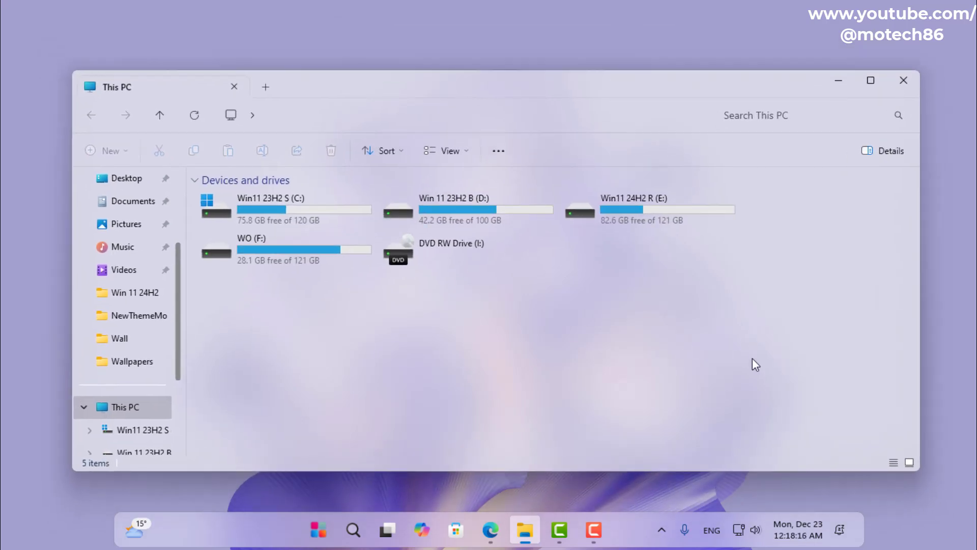
click(904, 80)
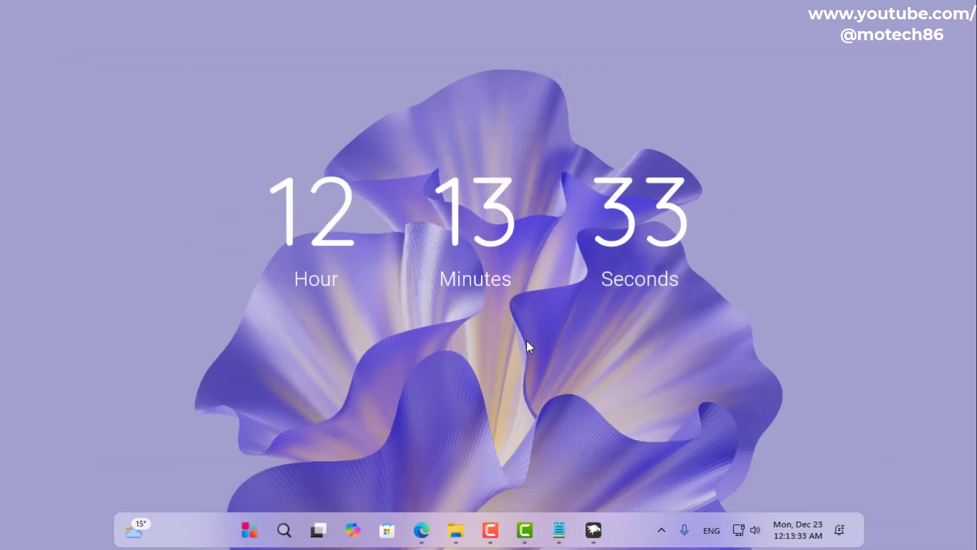
Review the installed mods on Windhawk's home page and close Windhawk.
click(594, 530)
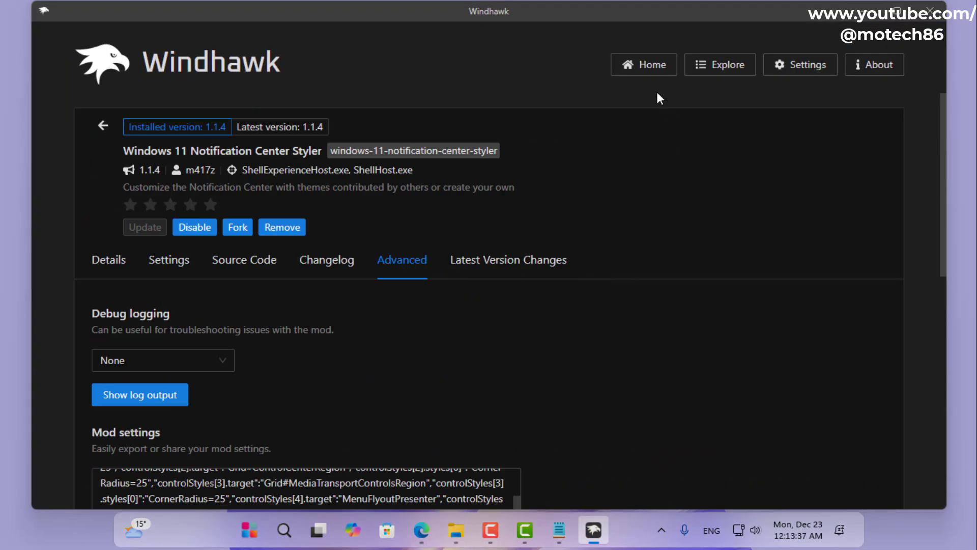
click(644, 65)
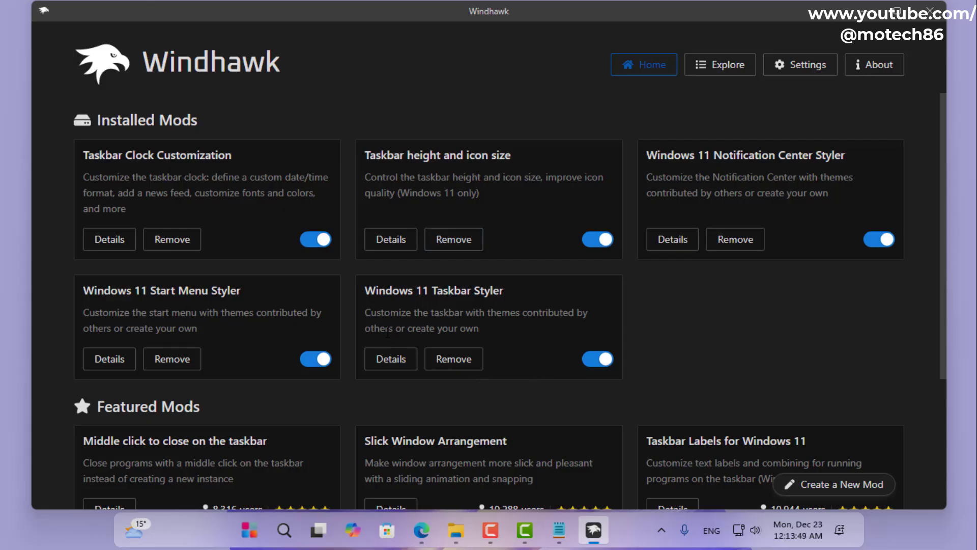
click(932, 10)
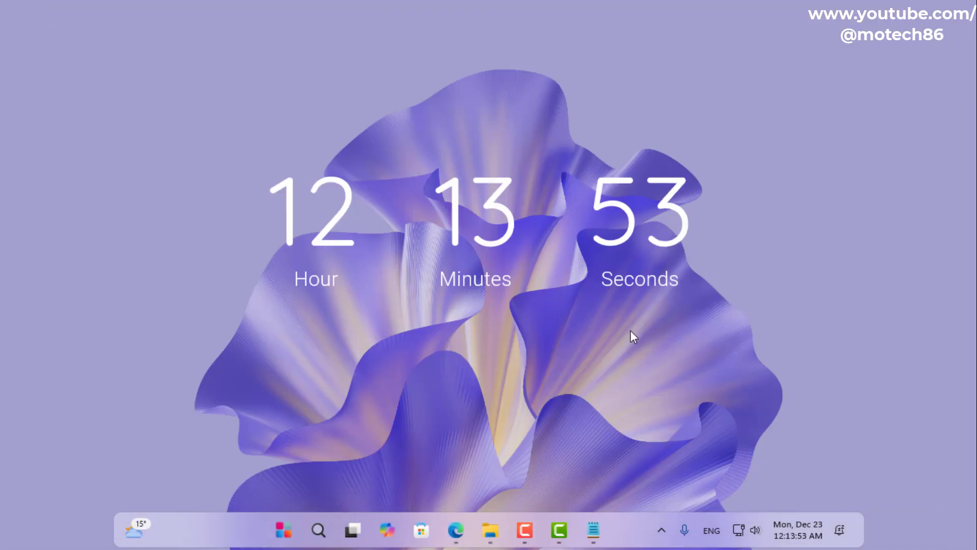
Open the folder F:\NewThemeMo\Release_x64\Release in File Explorer and show its files as large icons.
click(492, 531)
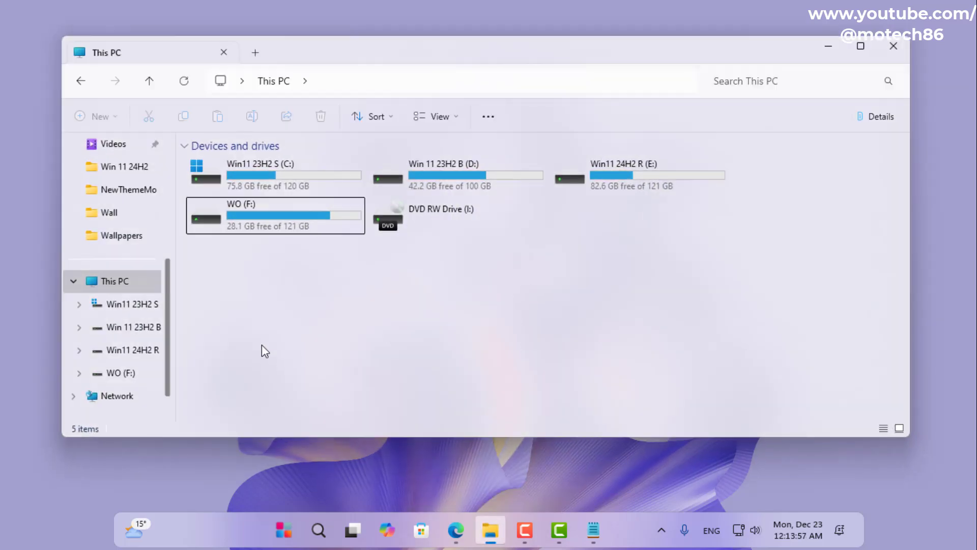
double_click(262, 225)
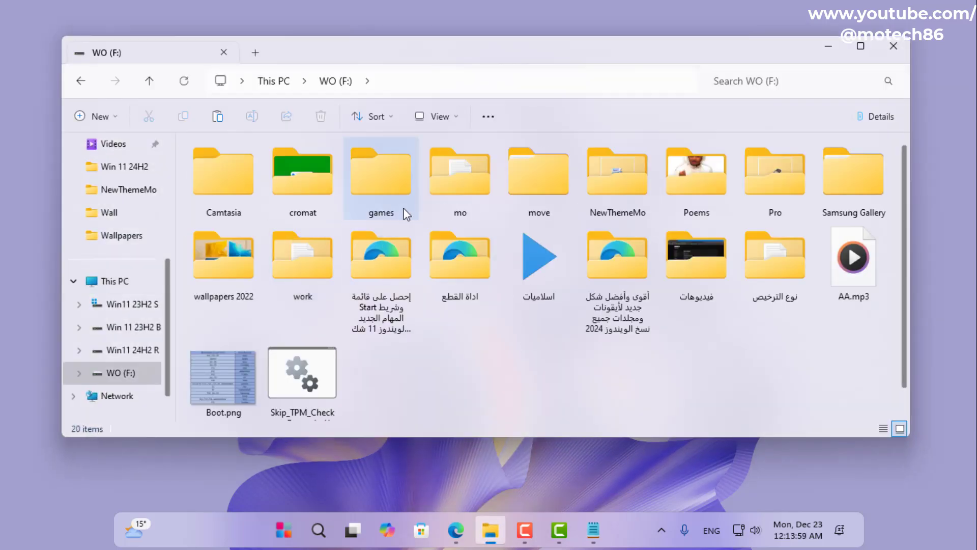
double_click(605, 190)
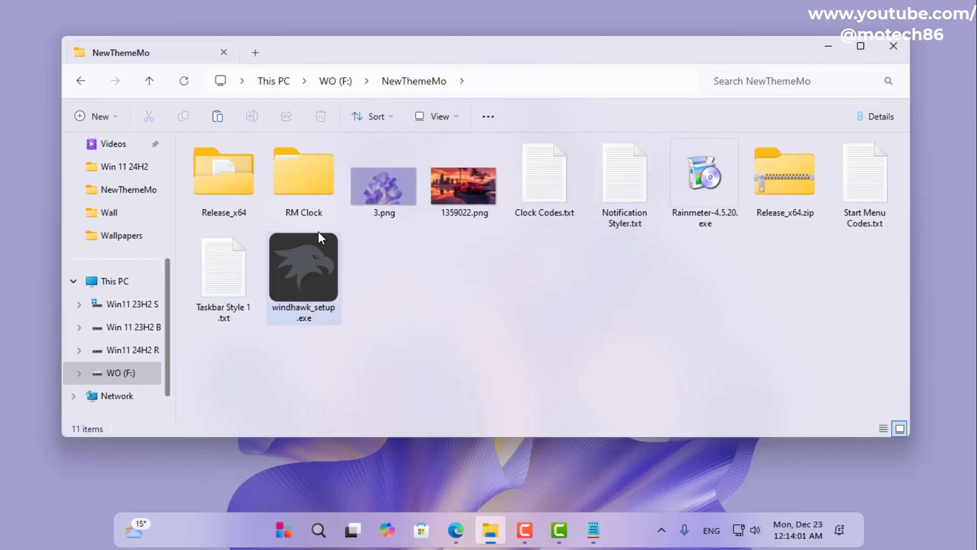
double_click(249, 210)
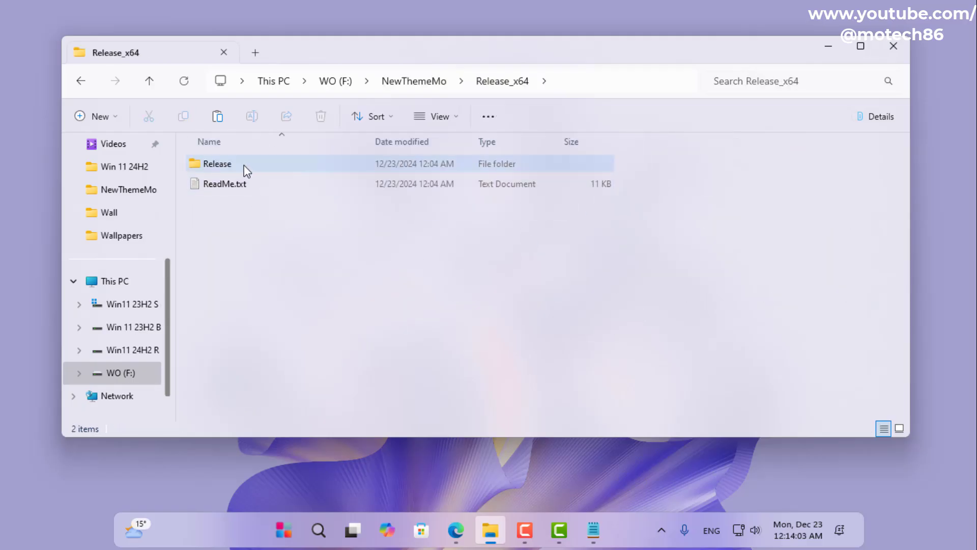
double_click(244, 165)
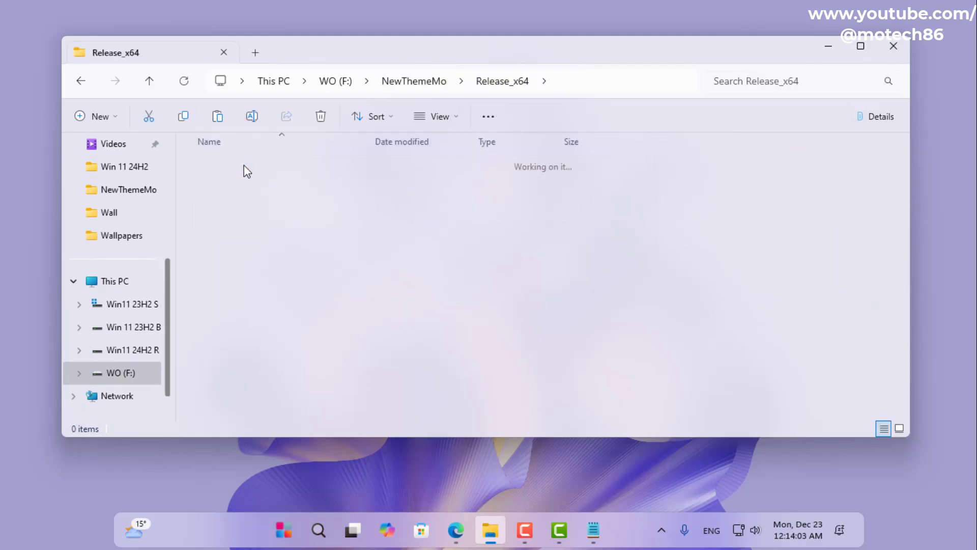
click(899, 429)
Look at the available actions for uninstall.cmd, including running it as administrator, dismiss them without running it and close File Explorer.
right_click(454, 192)
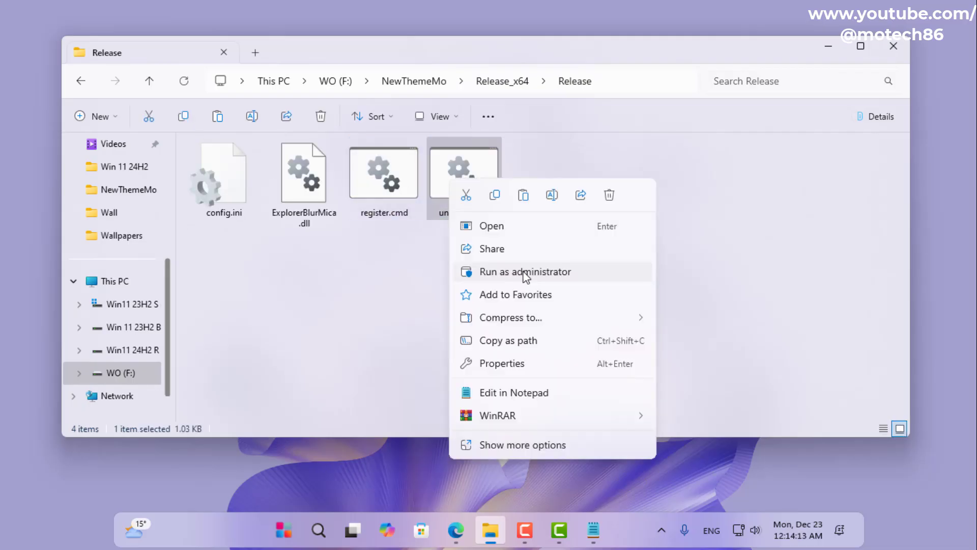
click(725, 265)
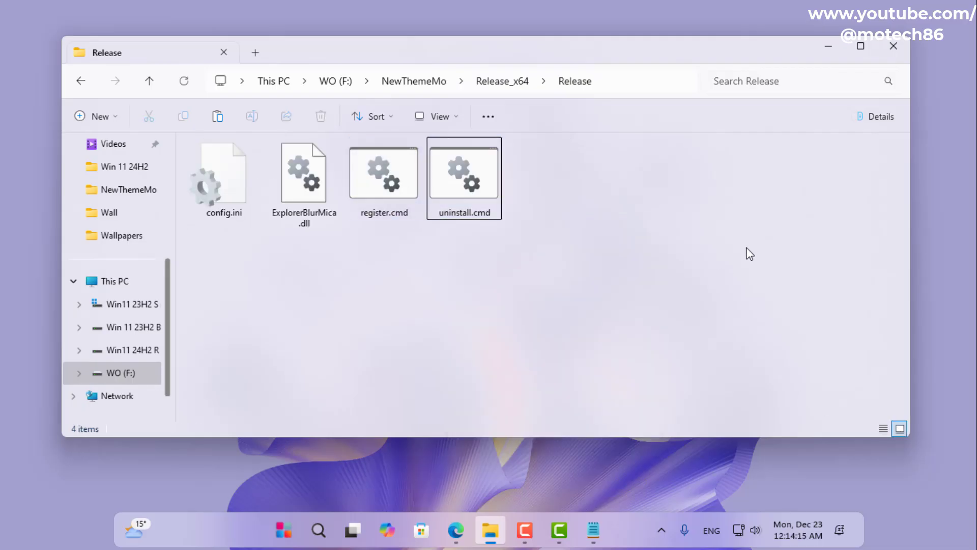
click(894, 46)
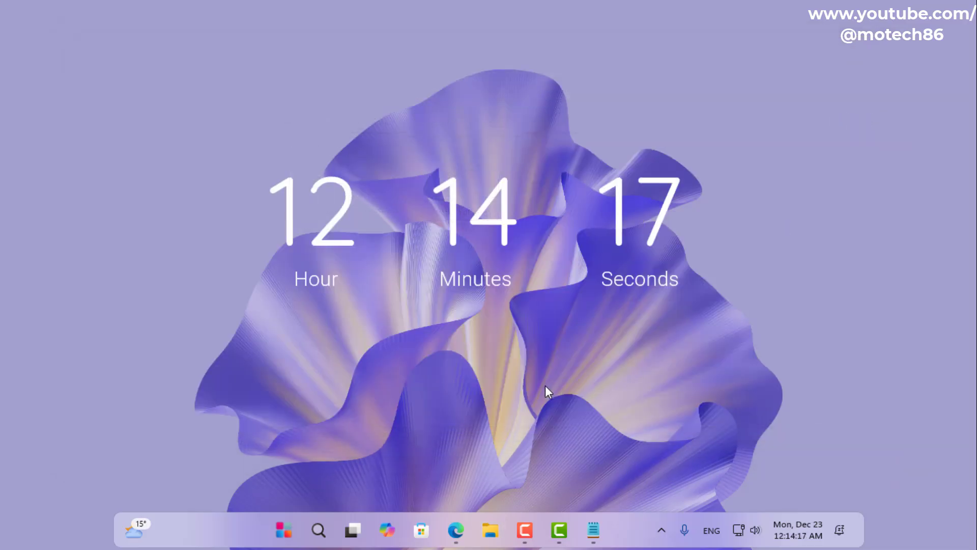
Check the restyled hidden tray icons, Start menu and notification center in light mode, opening and closing each.
click(661, 532)
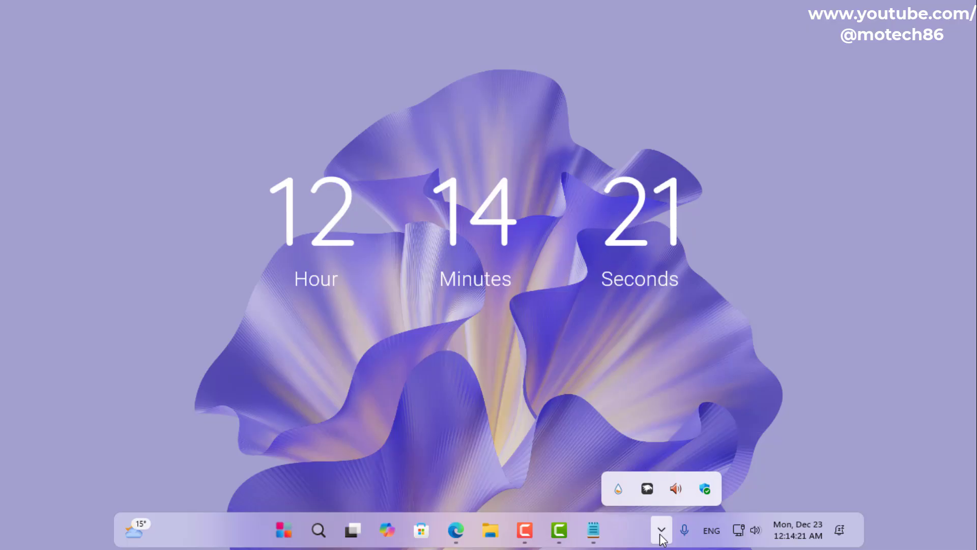
click(491, 374)
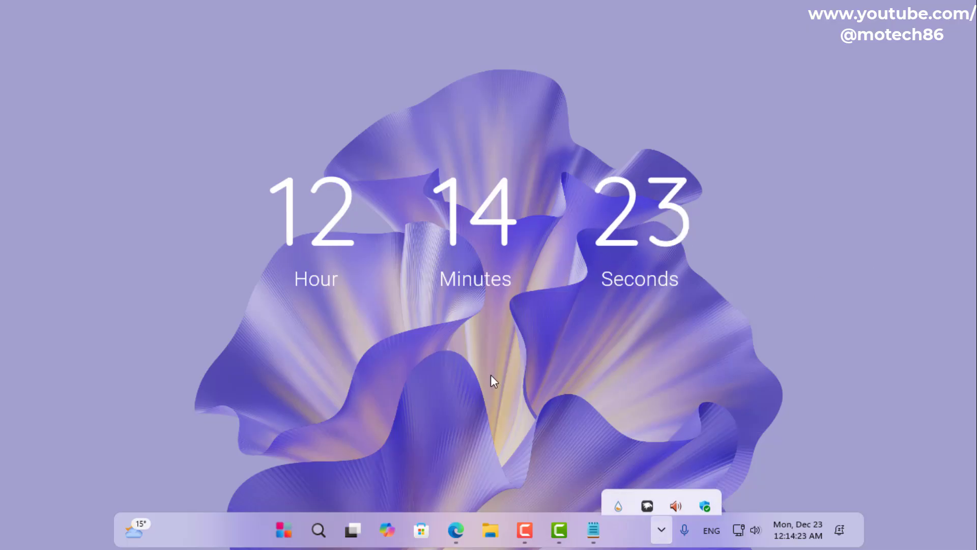
click(283, 529)
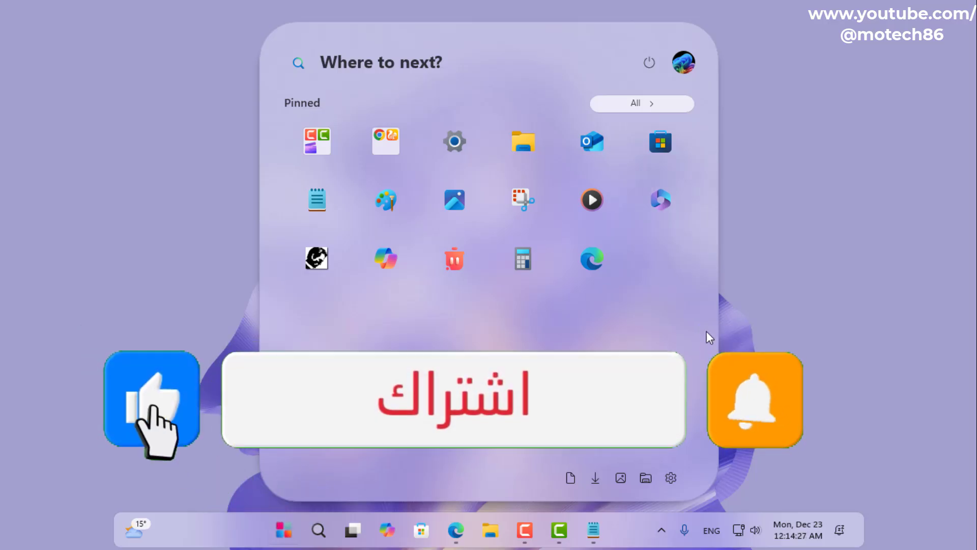
click(804, 530)
click(810, 534)
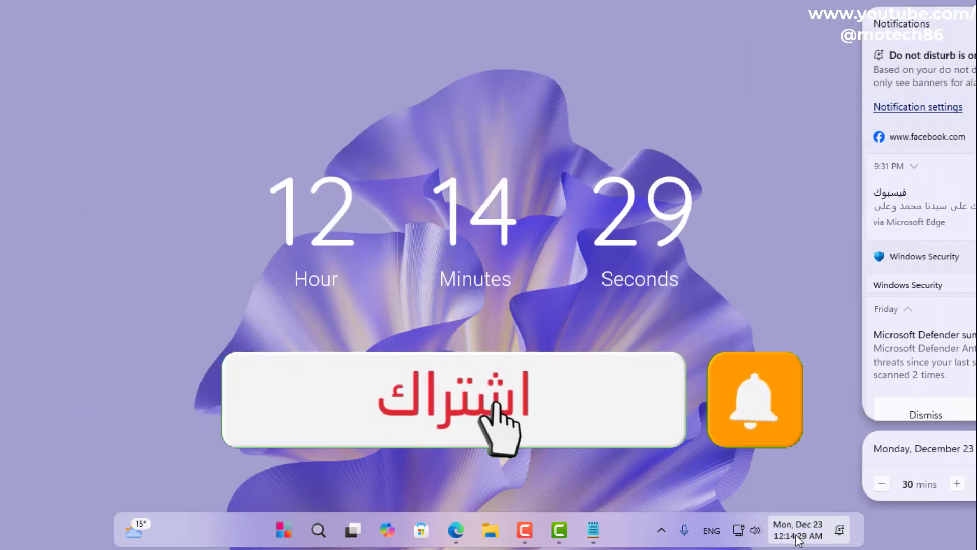